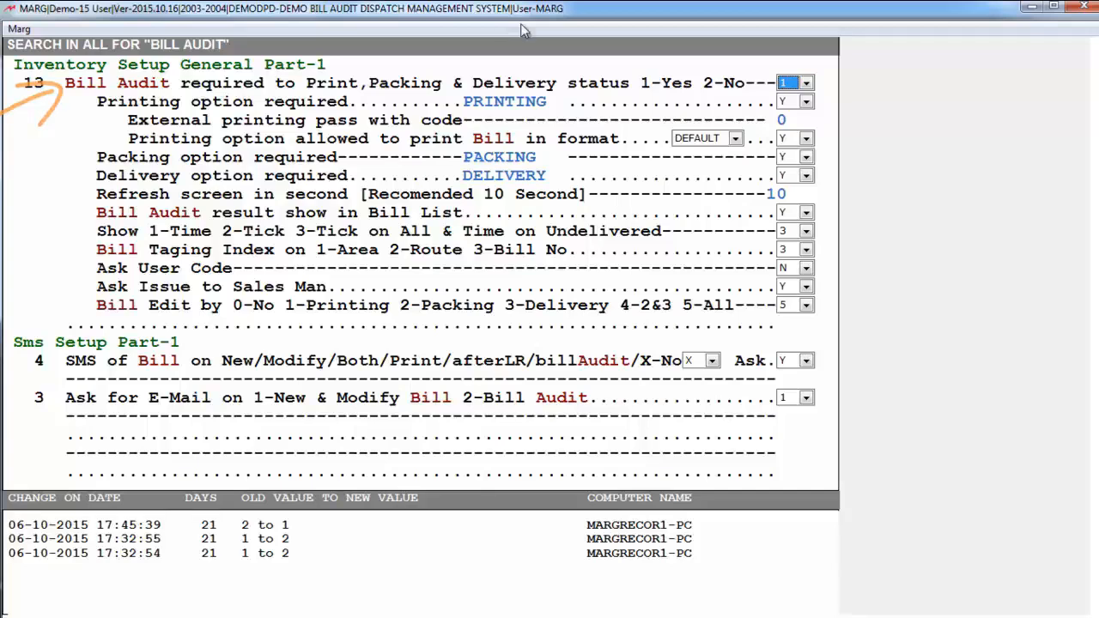
Set Bill Audit required to 1-Yes and the printing option to Y with the label PRINTING
left_click(798, 83)
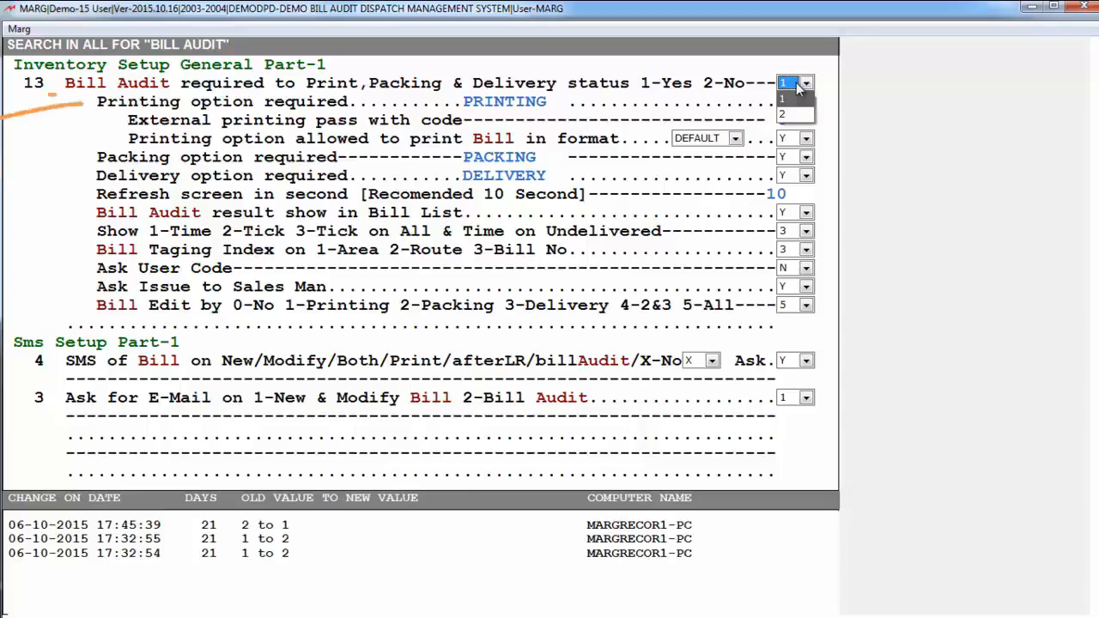
key("Return")
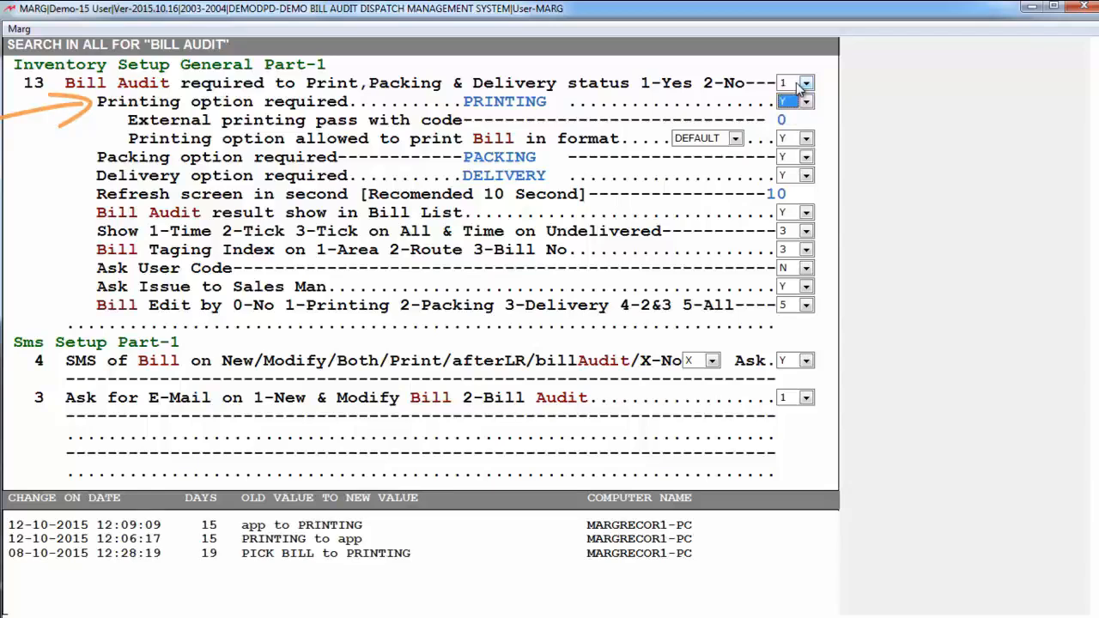
key("alt+Down")
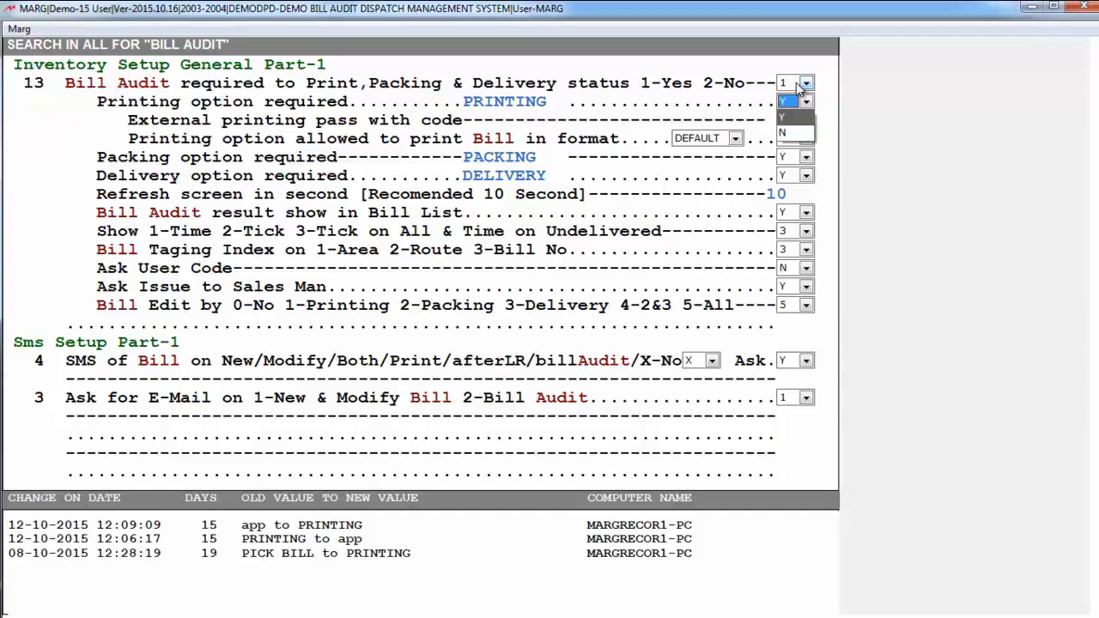
key("Return")
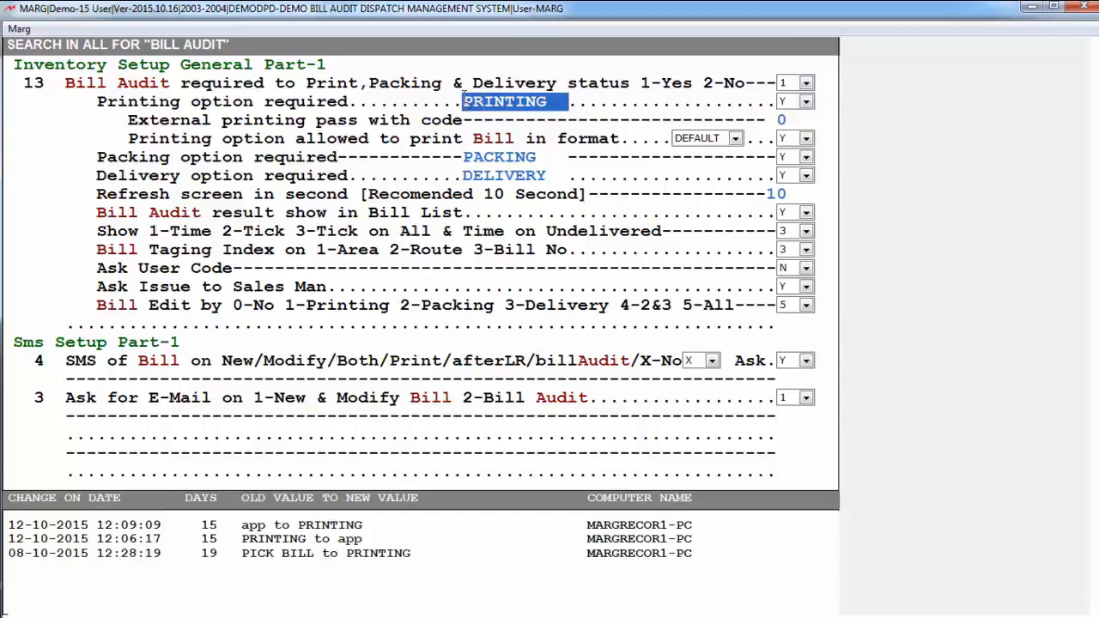
key("Delete")
type("P")
key("Return")
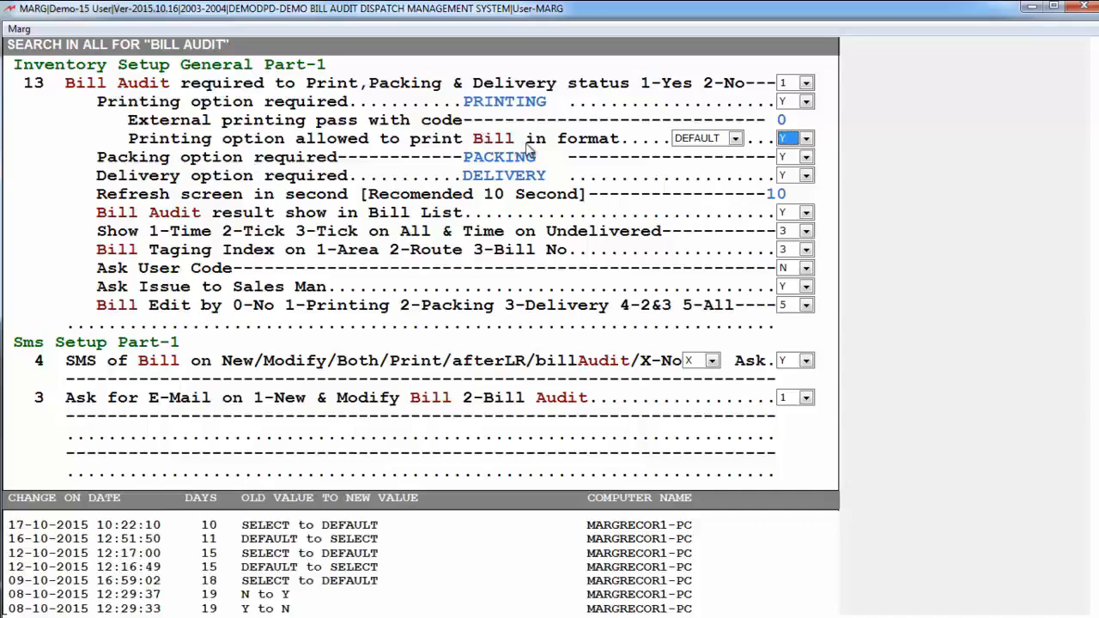
Set the format allowed for printing bills to DEFAULT, using format 98 with sub name V1 VAT
left_click(697, 140)
left_click(697, 143)
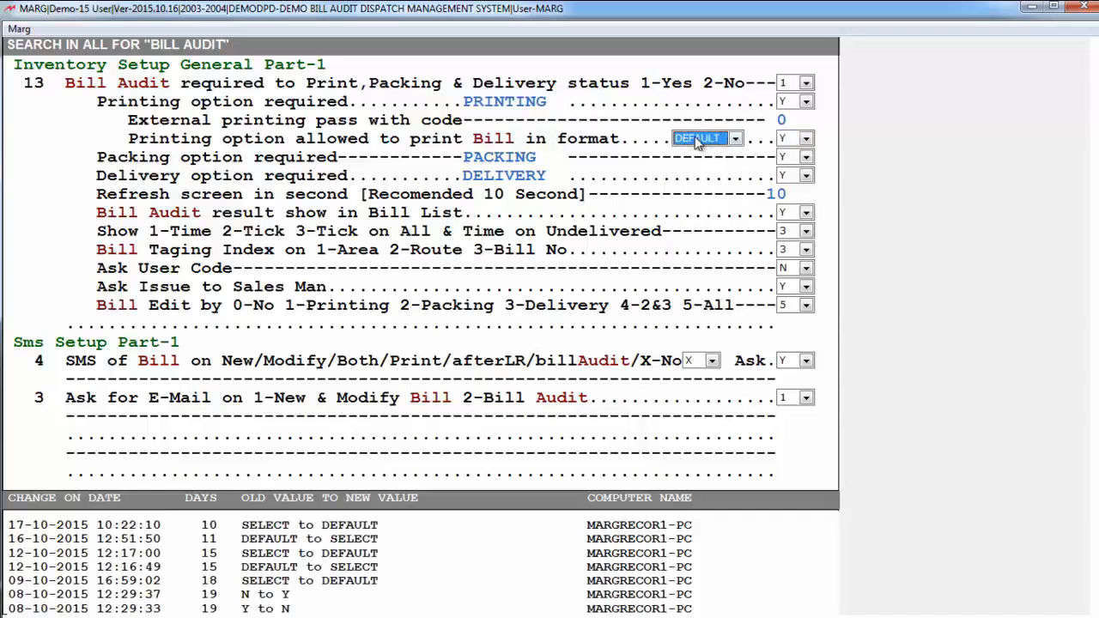
left_click(697, 142)
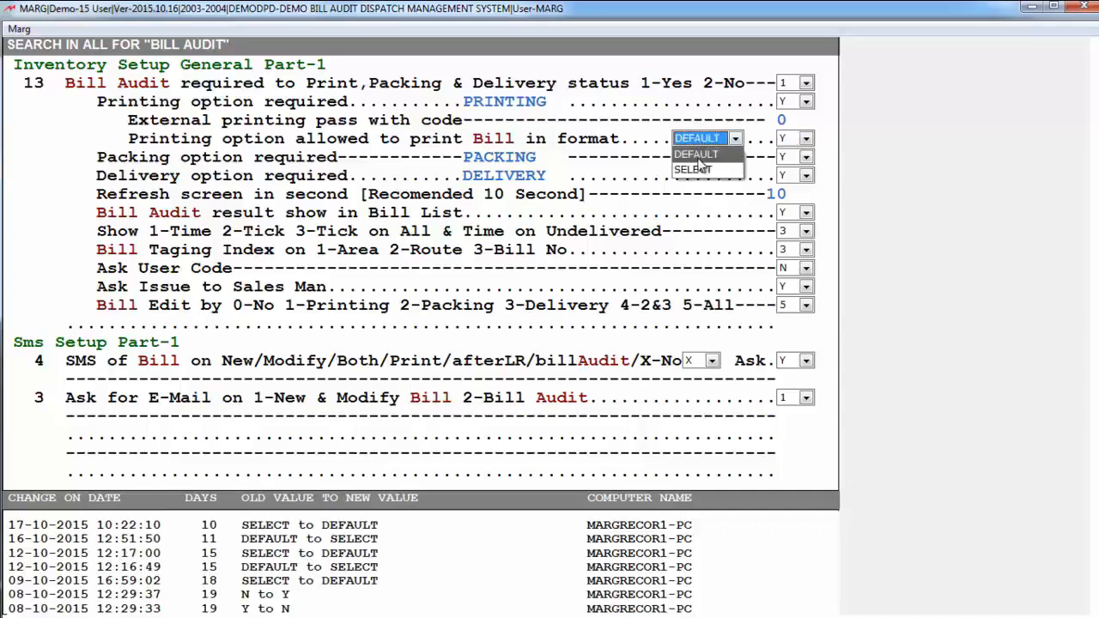
left_click(700, 167)
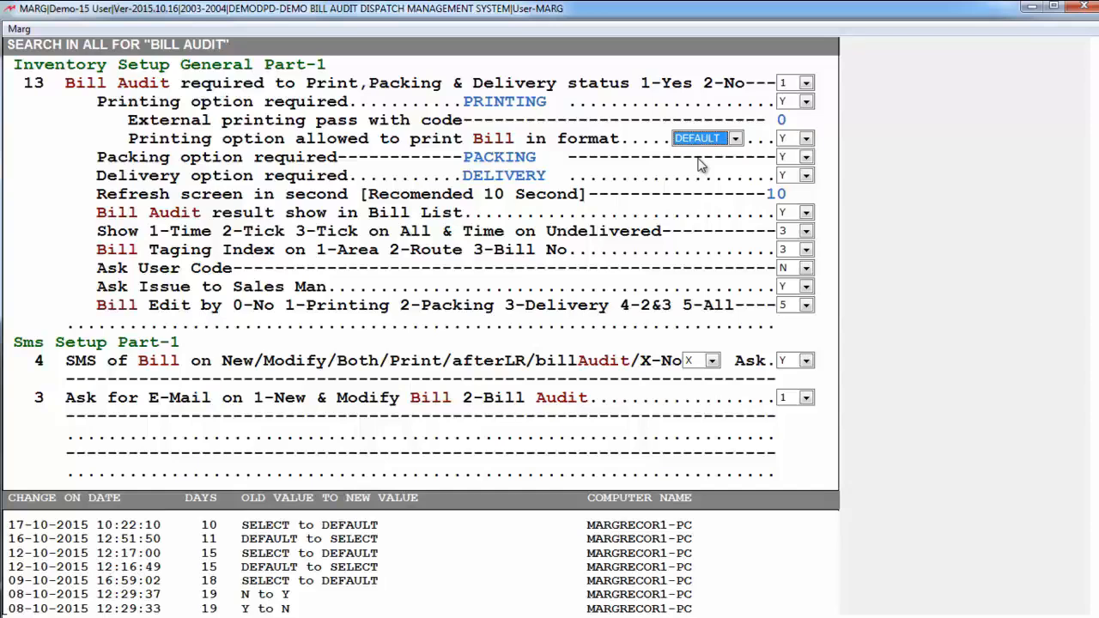
left_click(699, 142)
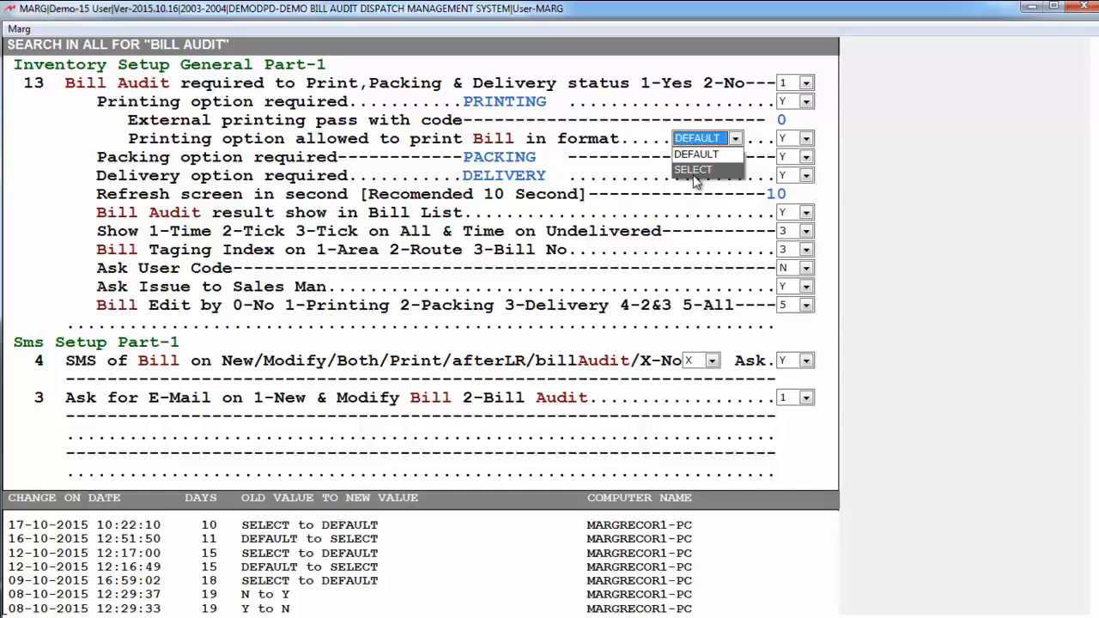
left_click(692, 170)
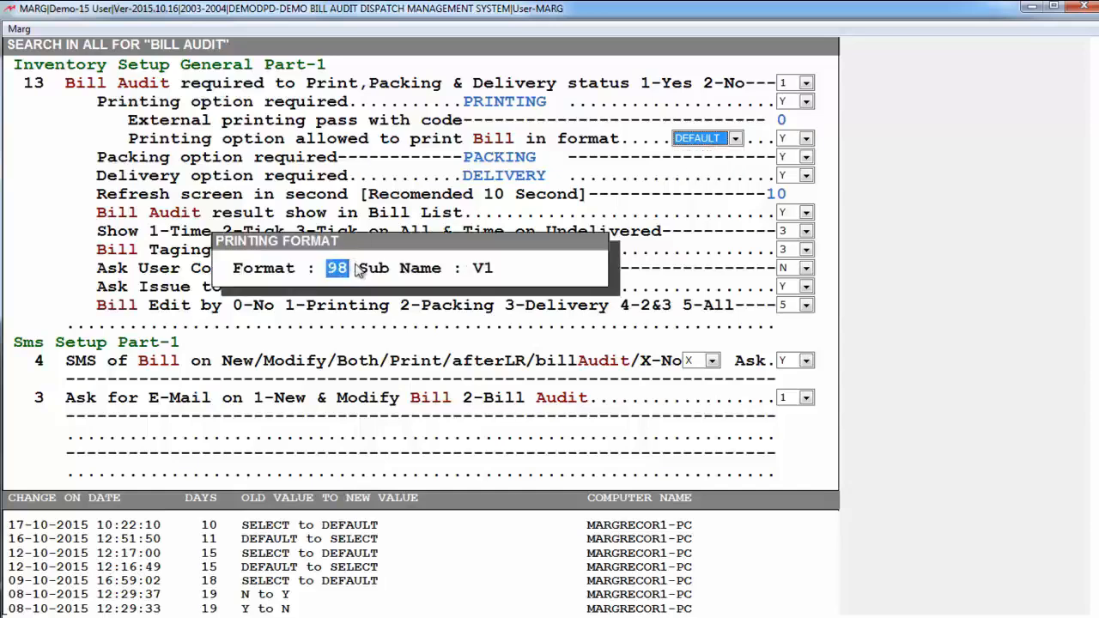
key("Return")
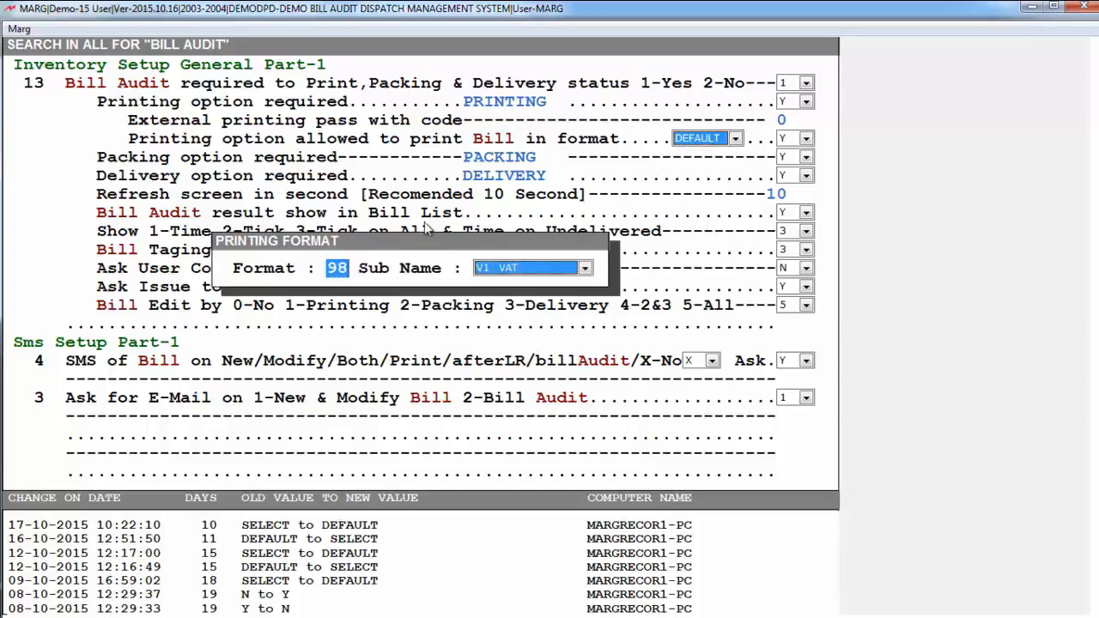
left_click(504, 268)
left_click(512, 273)
key("Return")
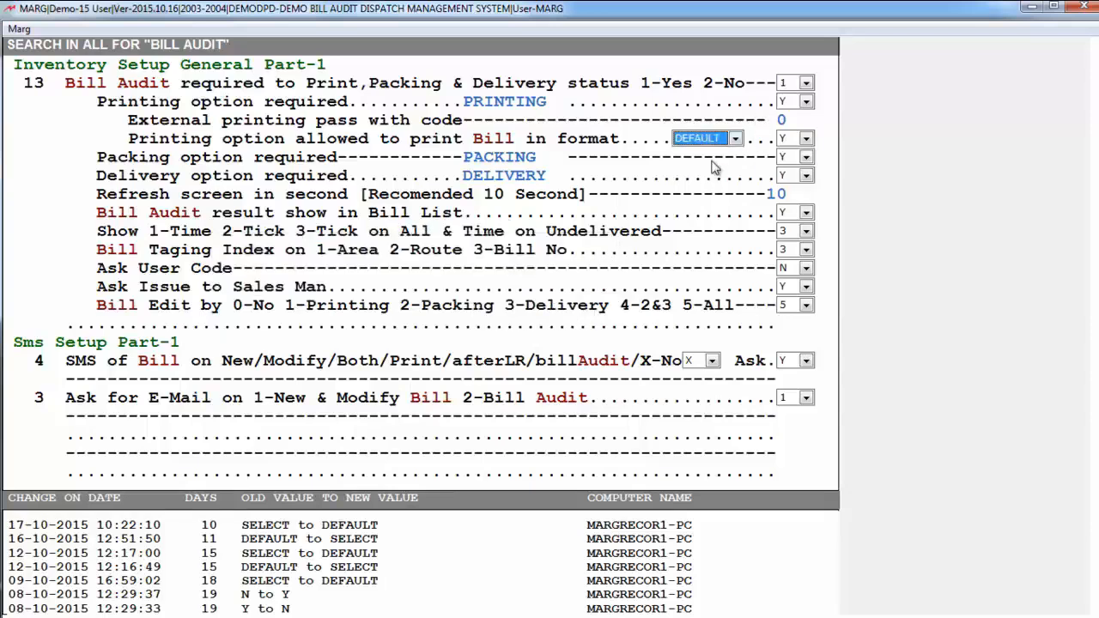
key("Return")
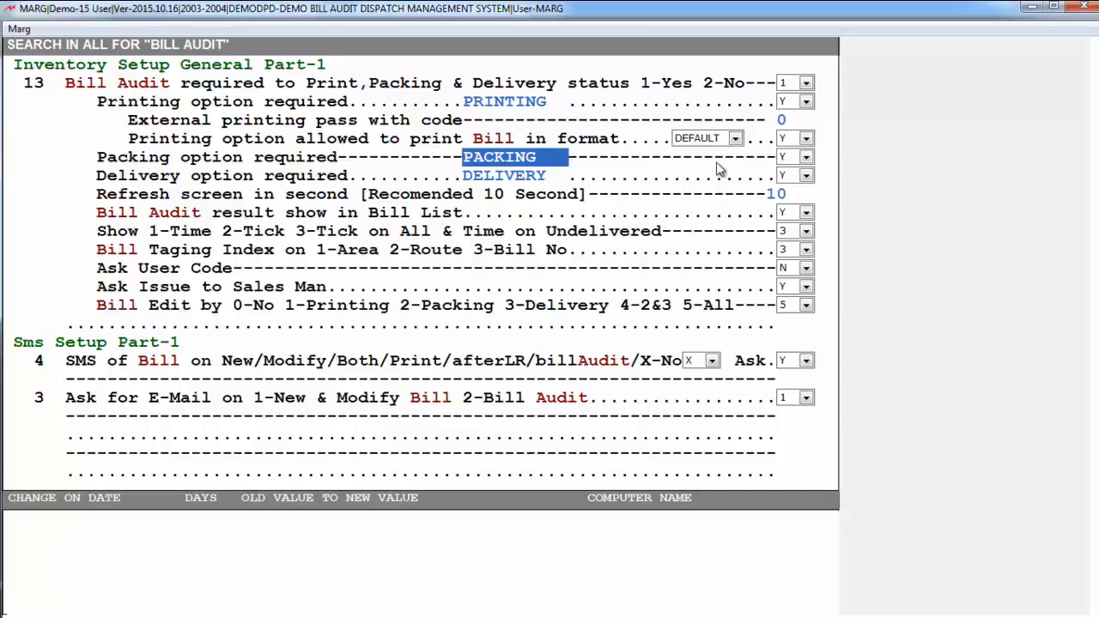
Set the packing option to Y, keeping the label PACKING
left_click(792, 157)
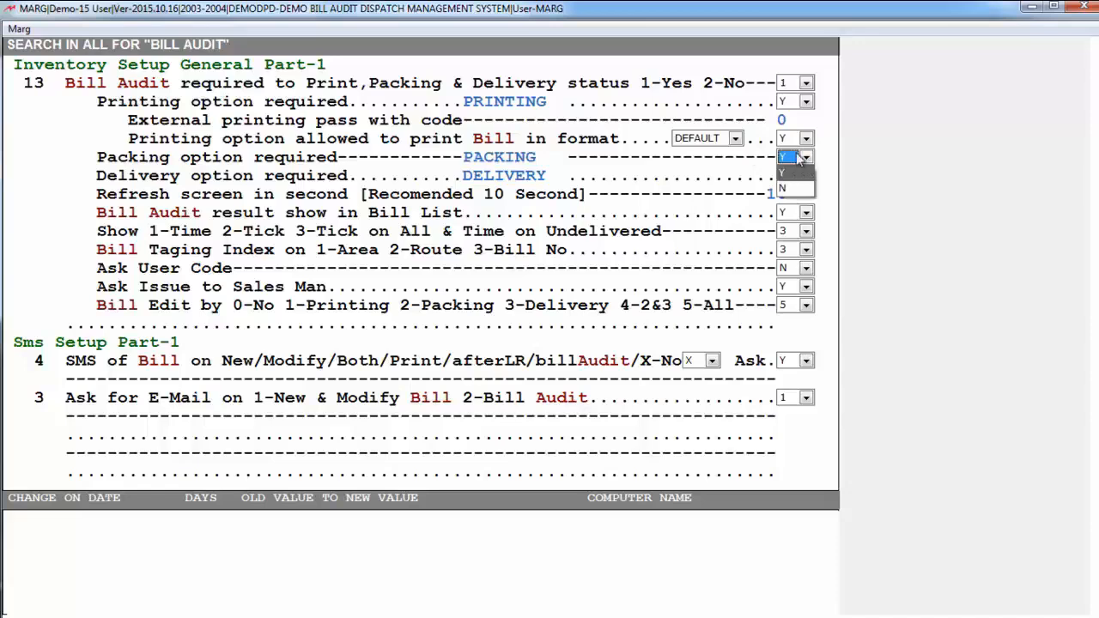
left_click(798, 158)
left_click_drag(547, 157, 443, 151)
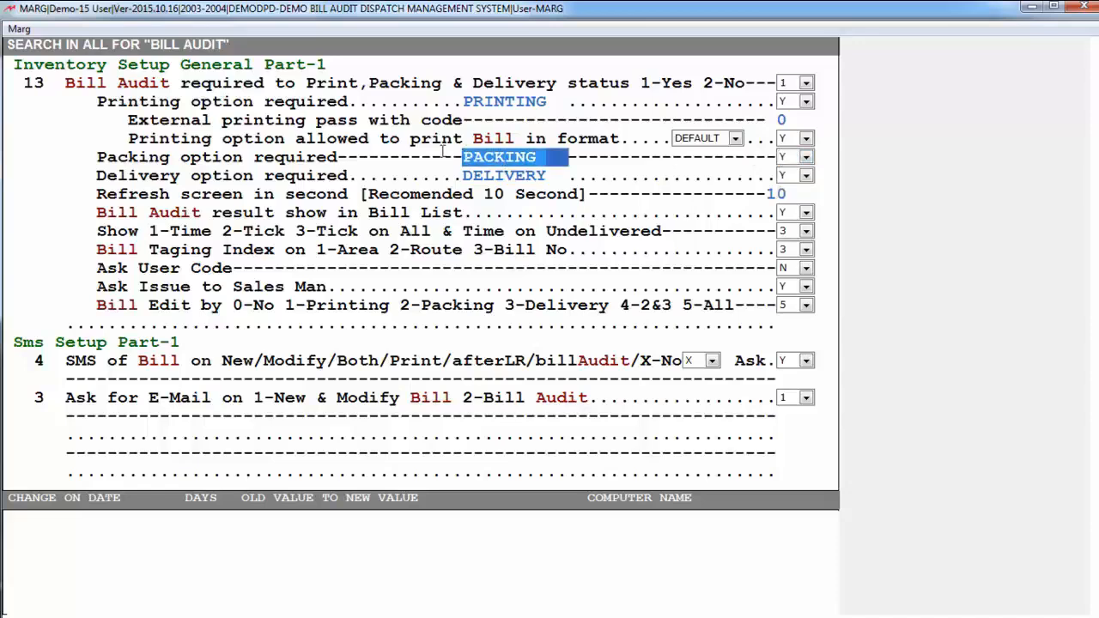
Set the delivery option to Y, keeping the label DELIVERY
left_click(487, 172)
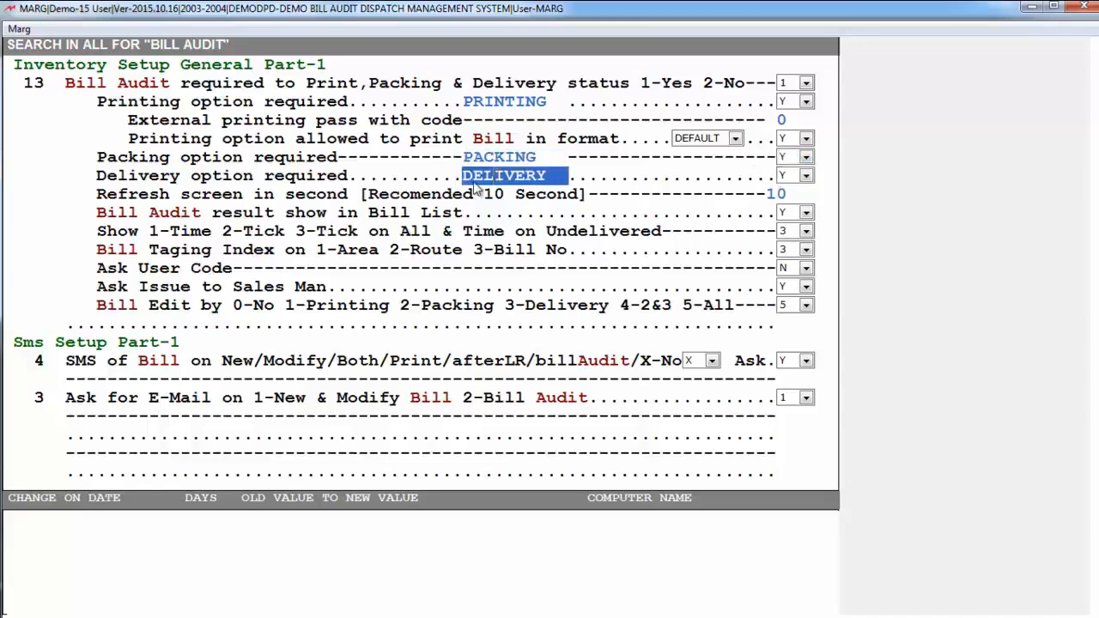
left_click(785, 176)
left_click(785, 178)
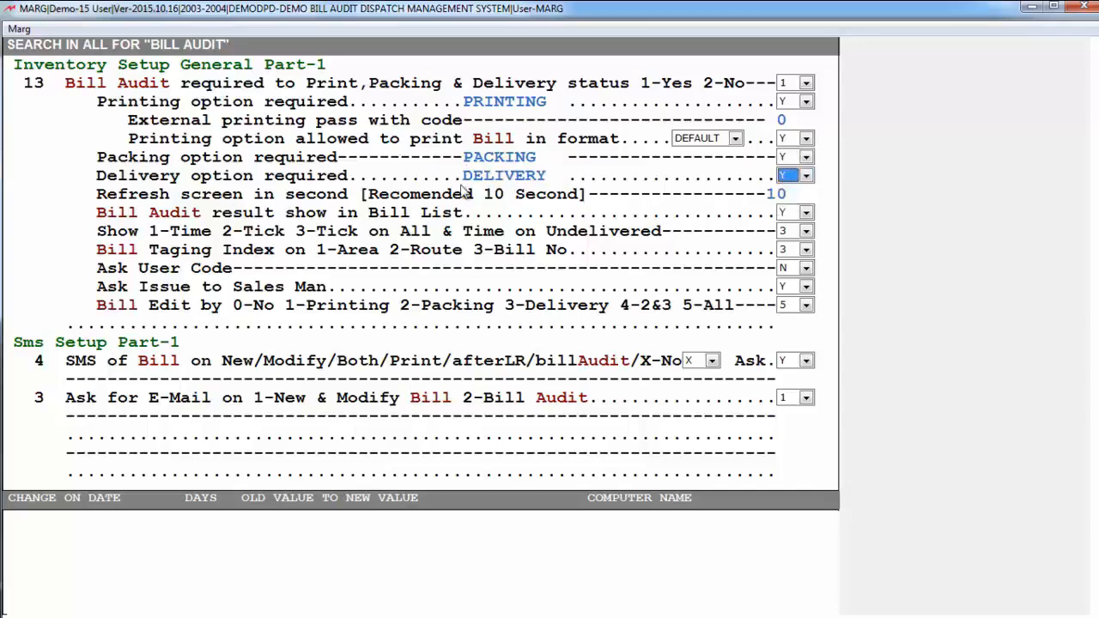
left_click(484, 173)
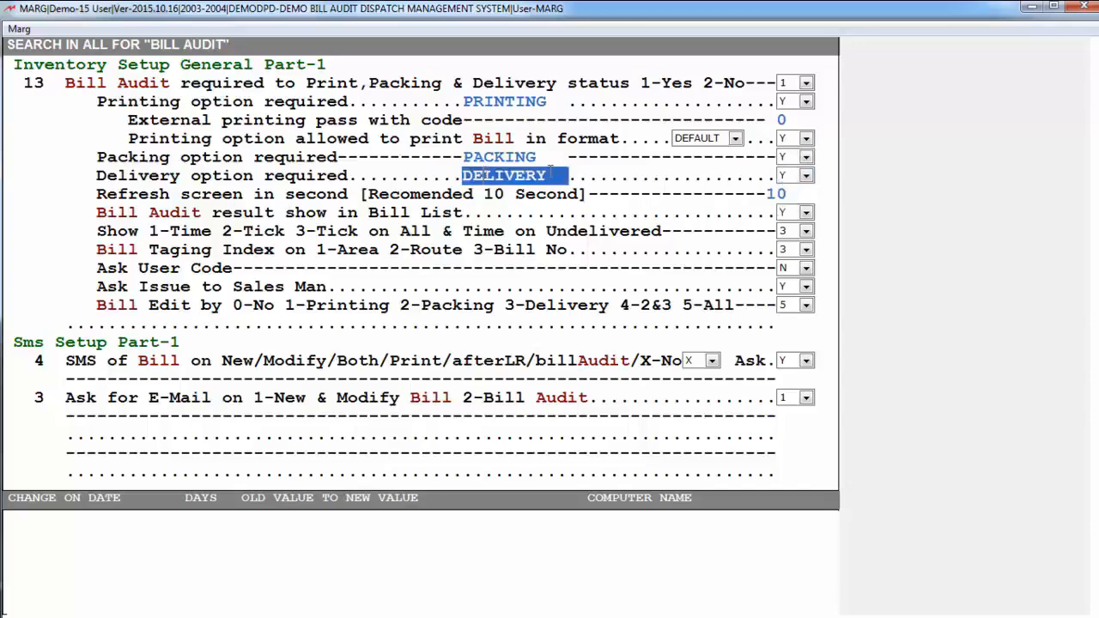
left_click(794, 177)
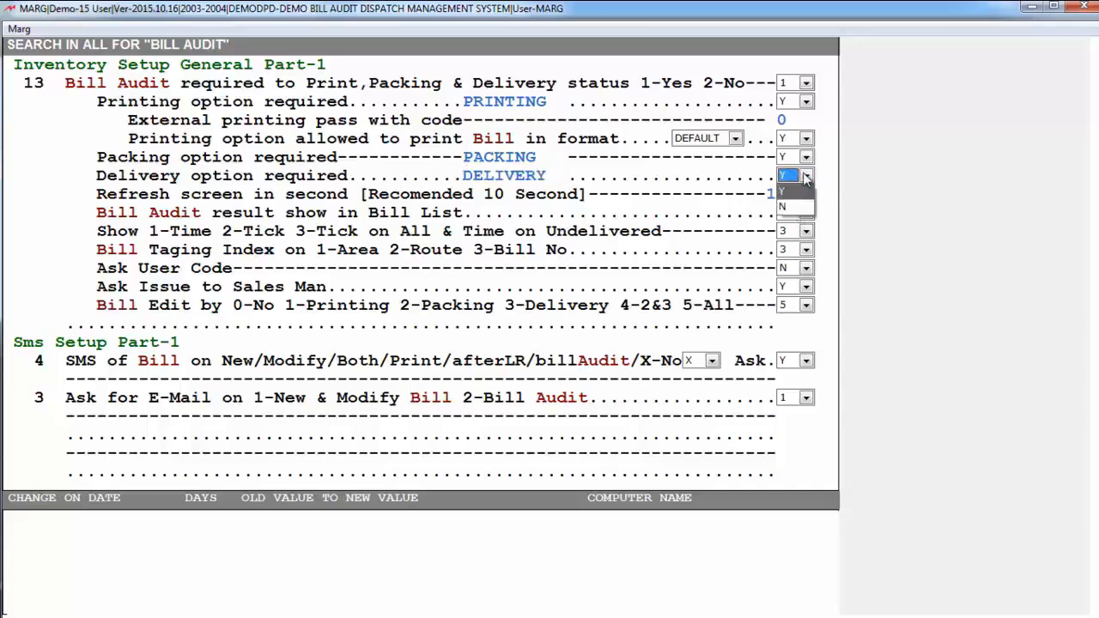
left_click(806, 177)
key("Return")
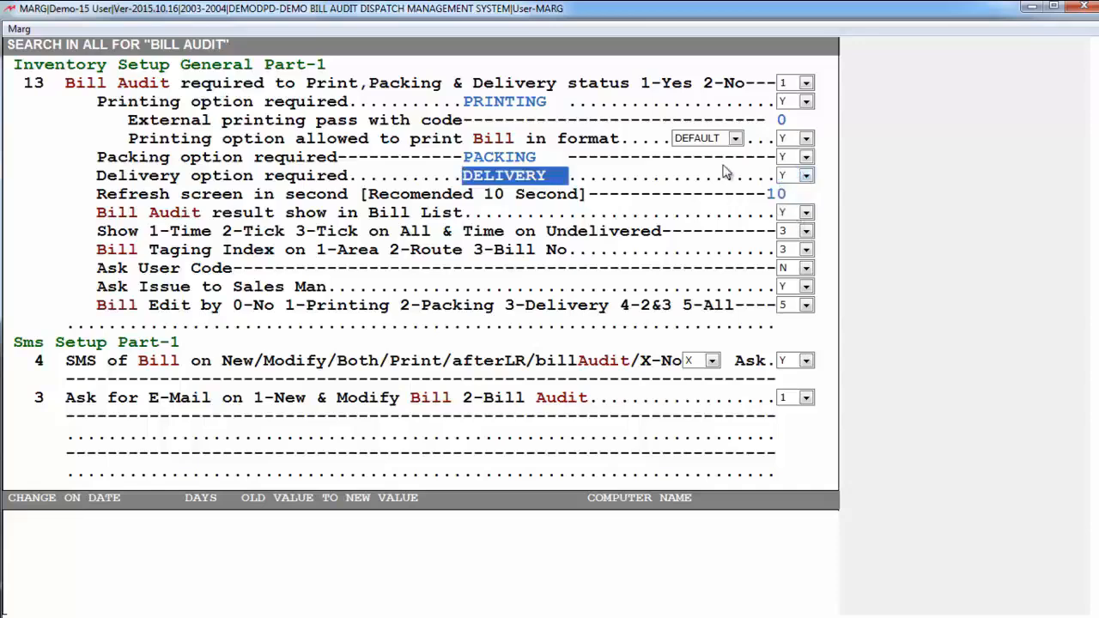
key("Return")
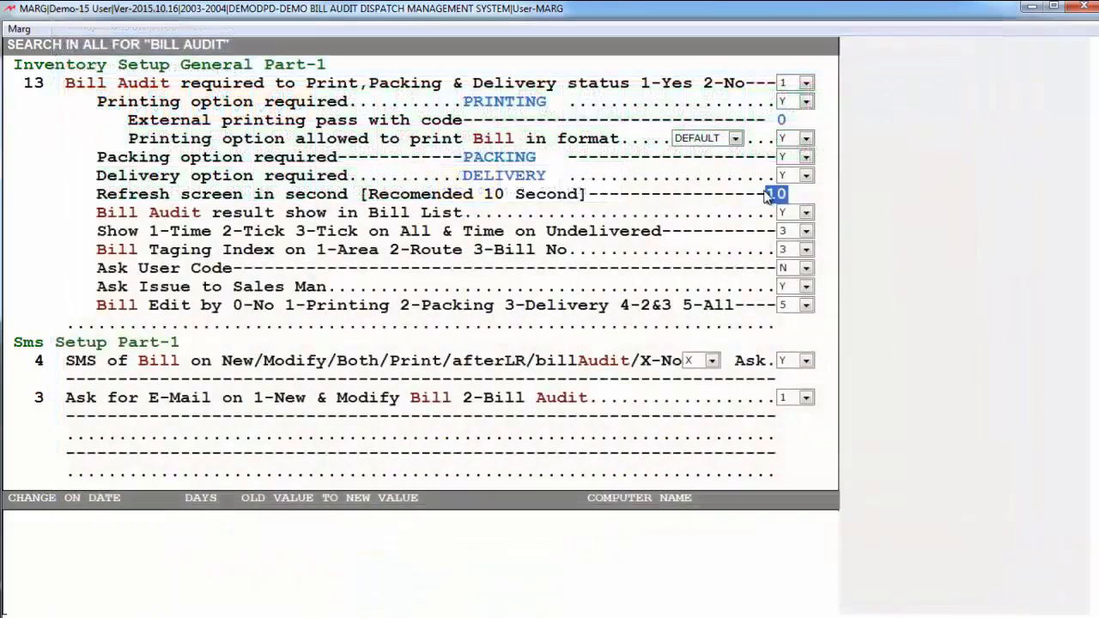
Accept a screen refresh of 10 seconds and set Bill Audit result show in Bill List to Y
key("Return")
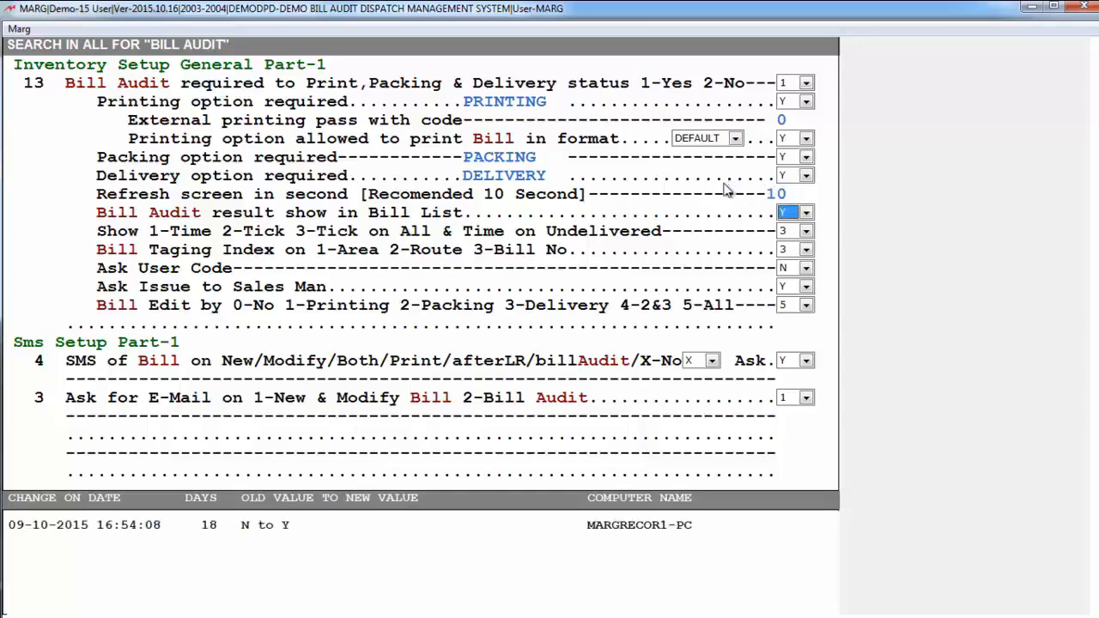
left_click(791, 214)
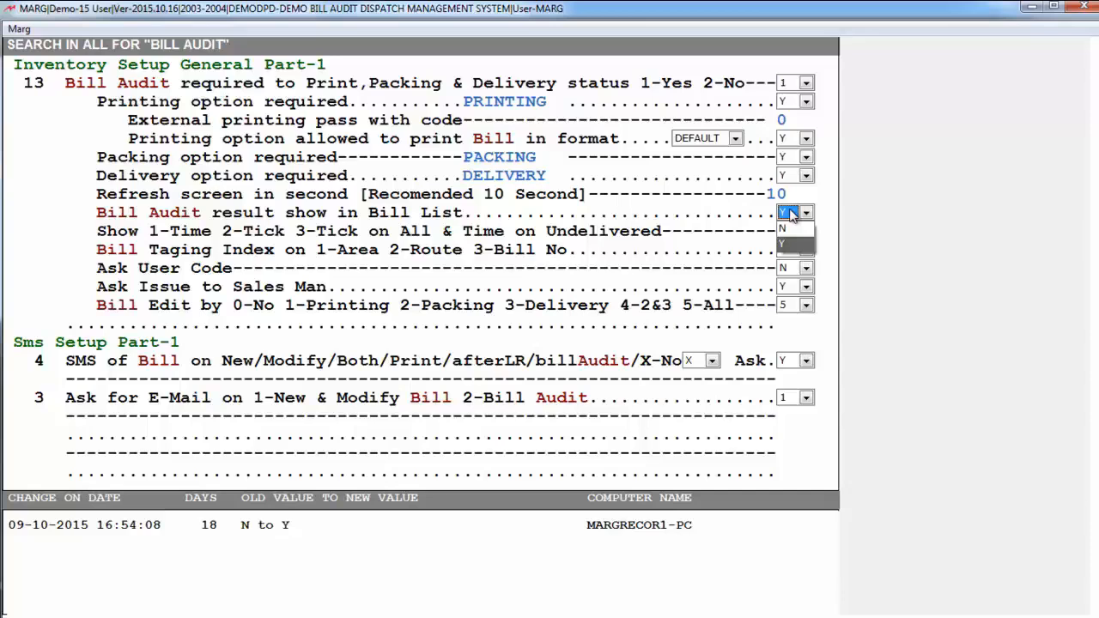
key("Return")
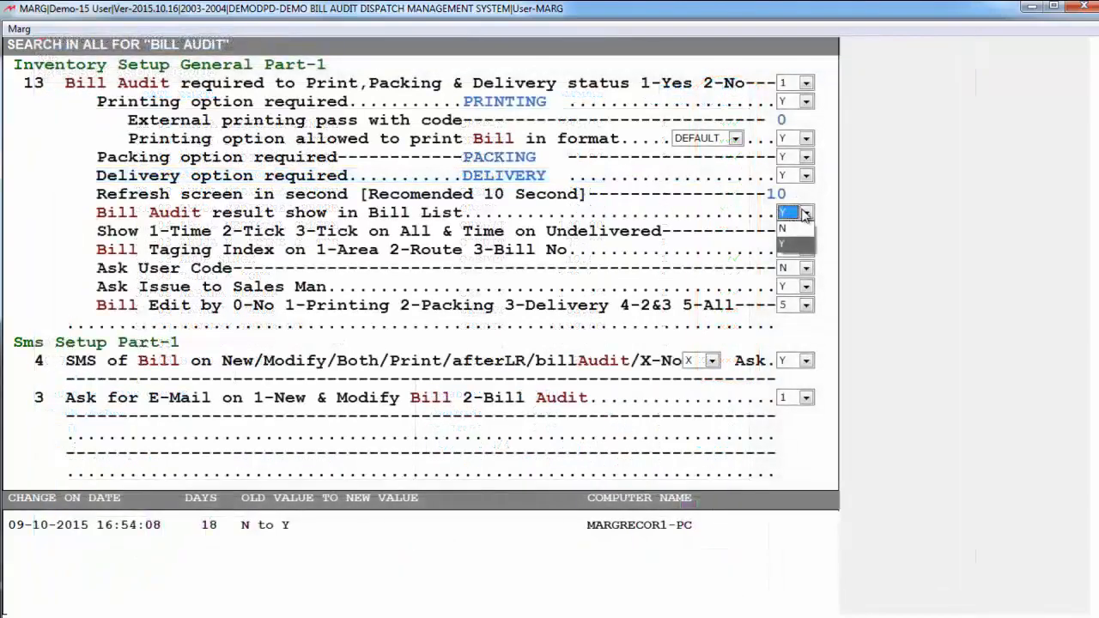
left_click(805, 215)
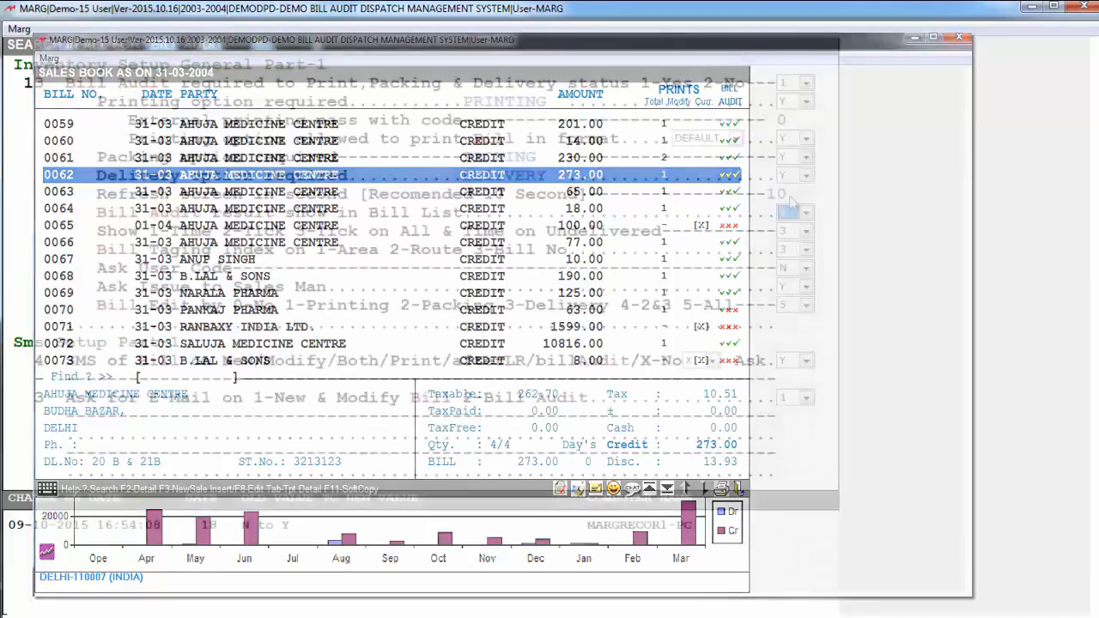
Set the Bill Audit Show option to 1-Time
key("Down")
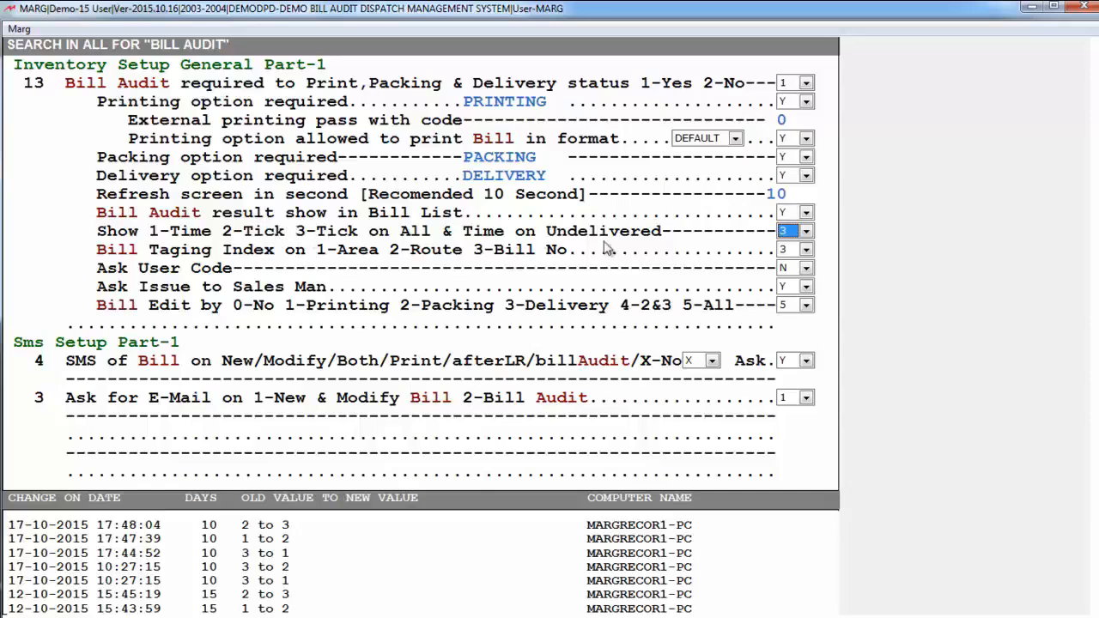
left_click(807, 232)
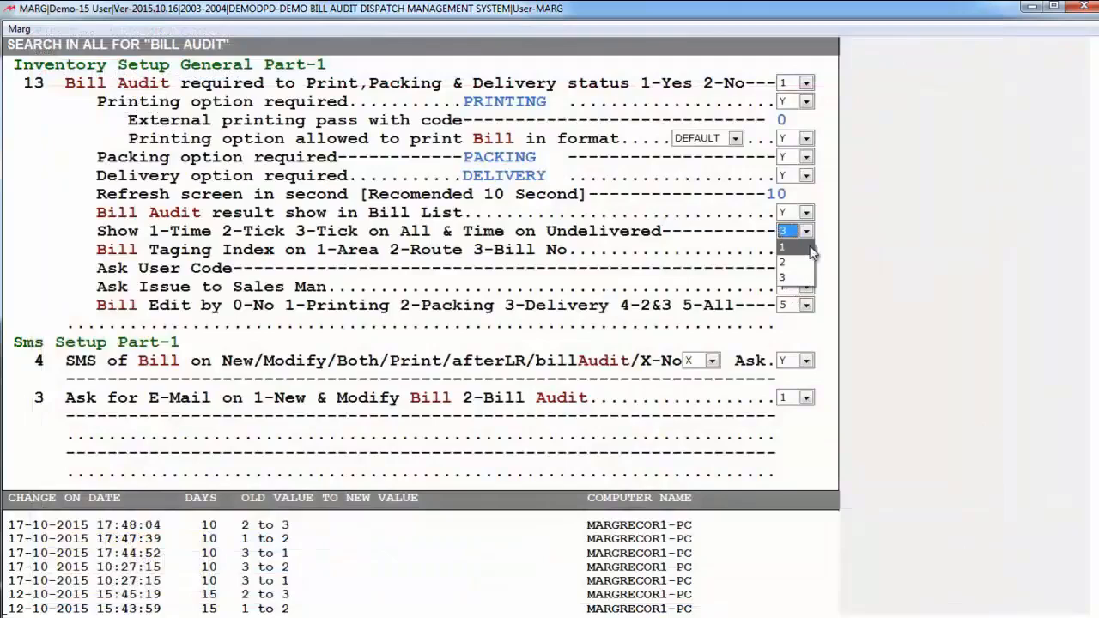
left_click(811, 251)
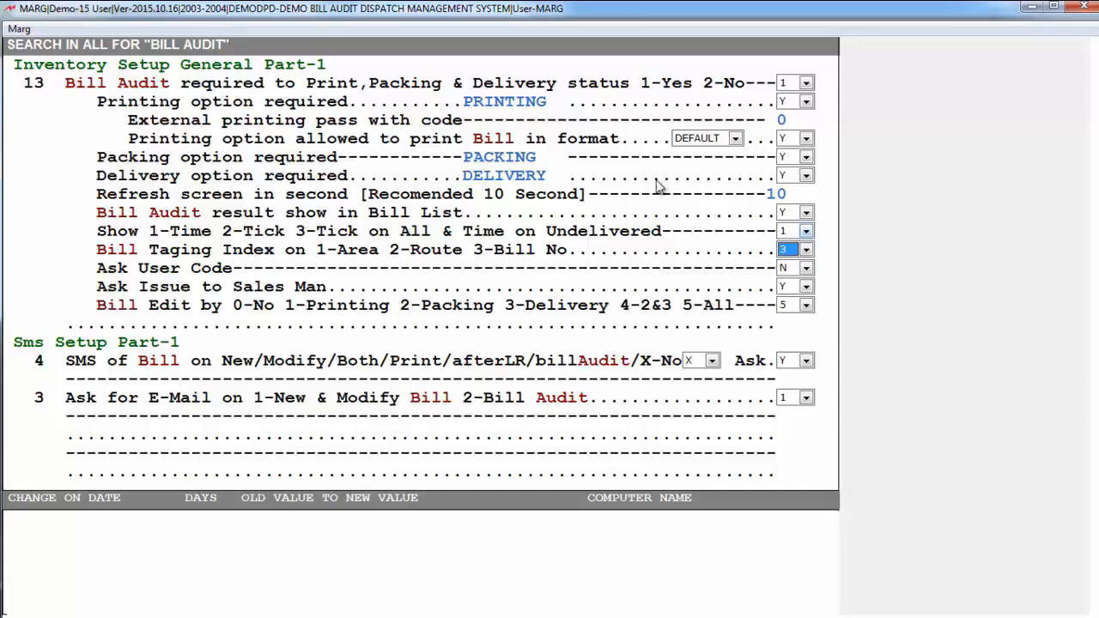
Set the Bill Taging Index to 1-Area
left_click(805, 249)
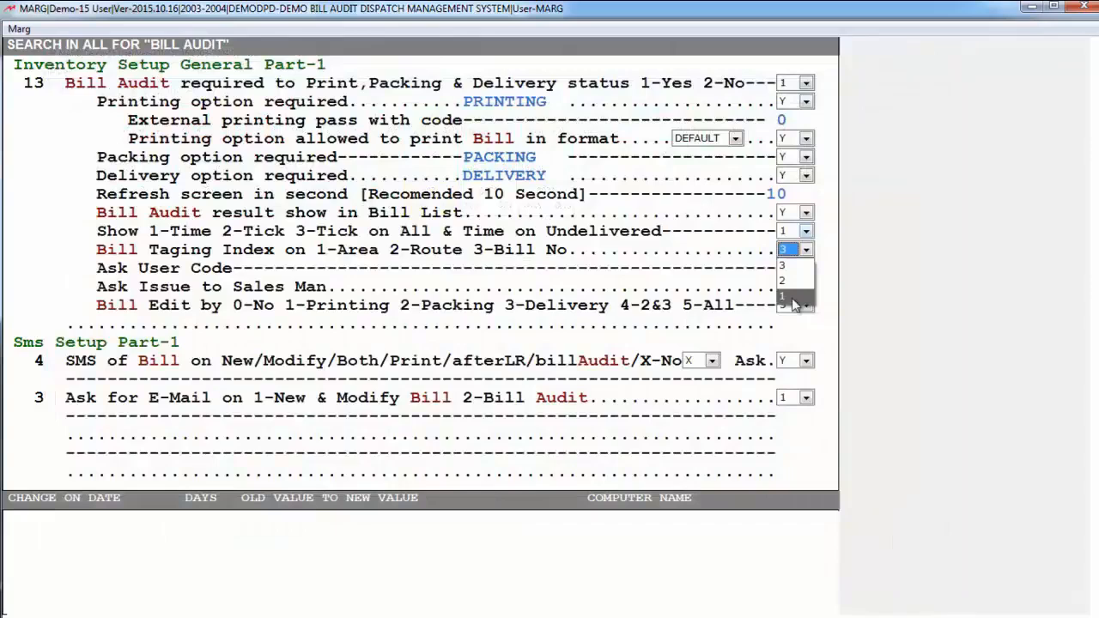
key("Up")
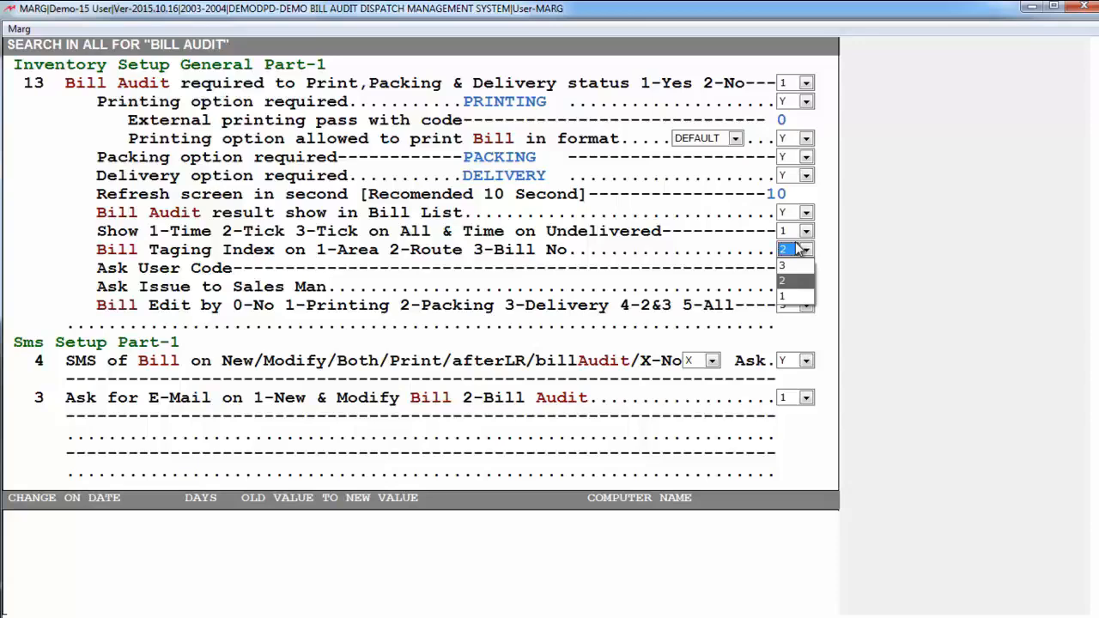
key("Down")
key("Return")
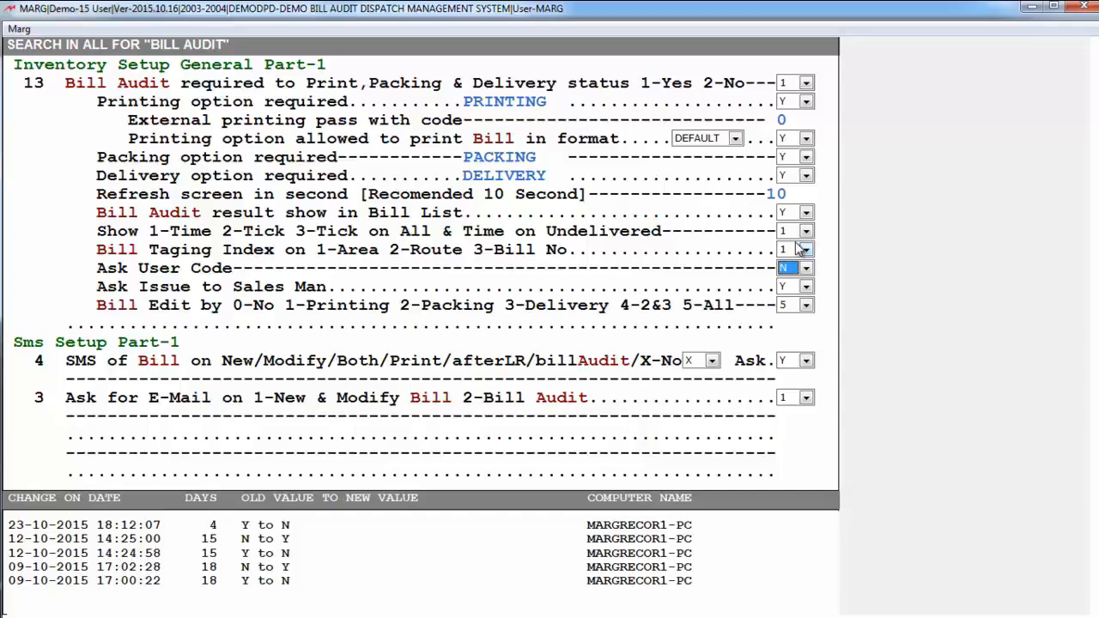
Set both Ask User Code and Ask Issue to Sales Man to Y
left_click(805, 268)
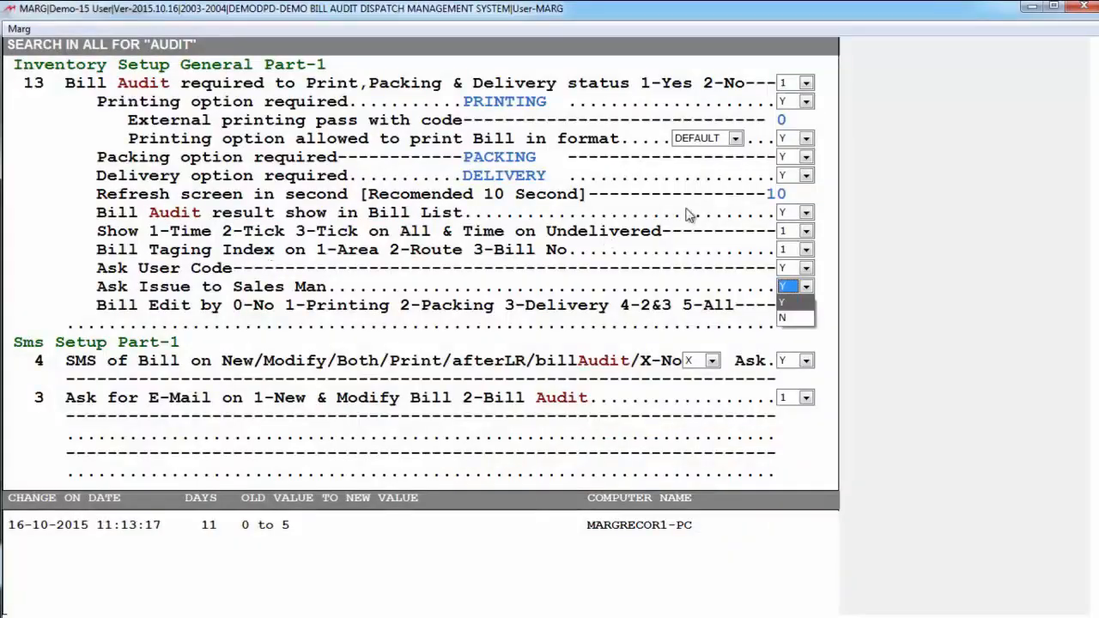
key("Return")
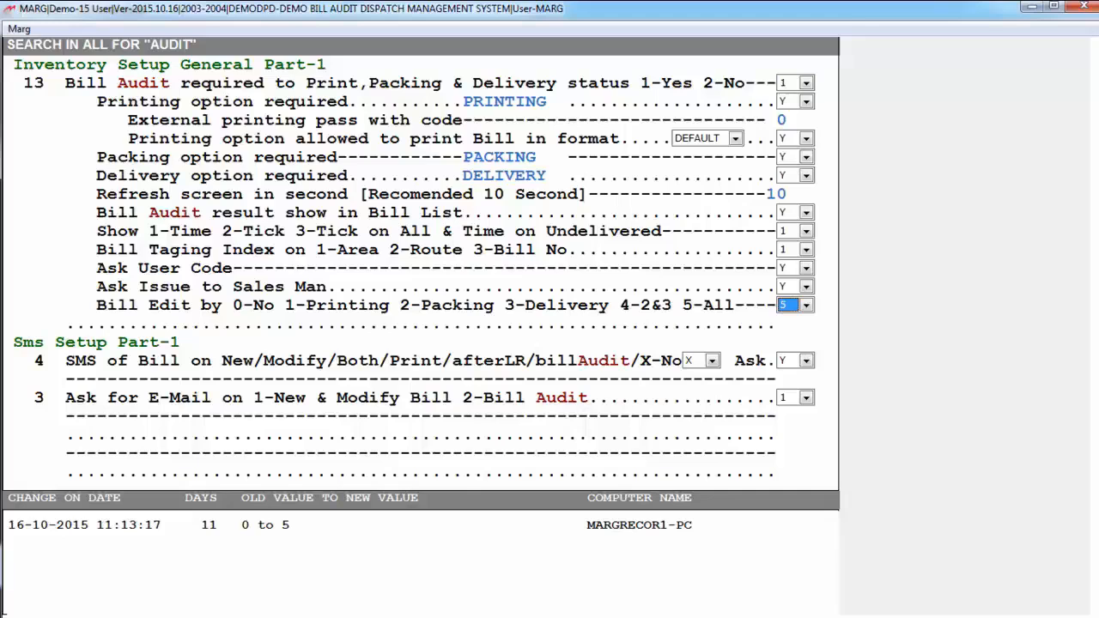
Go through the Bill Edit choices and set Bill Edit by to 0-No
key("alt+Down")
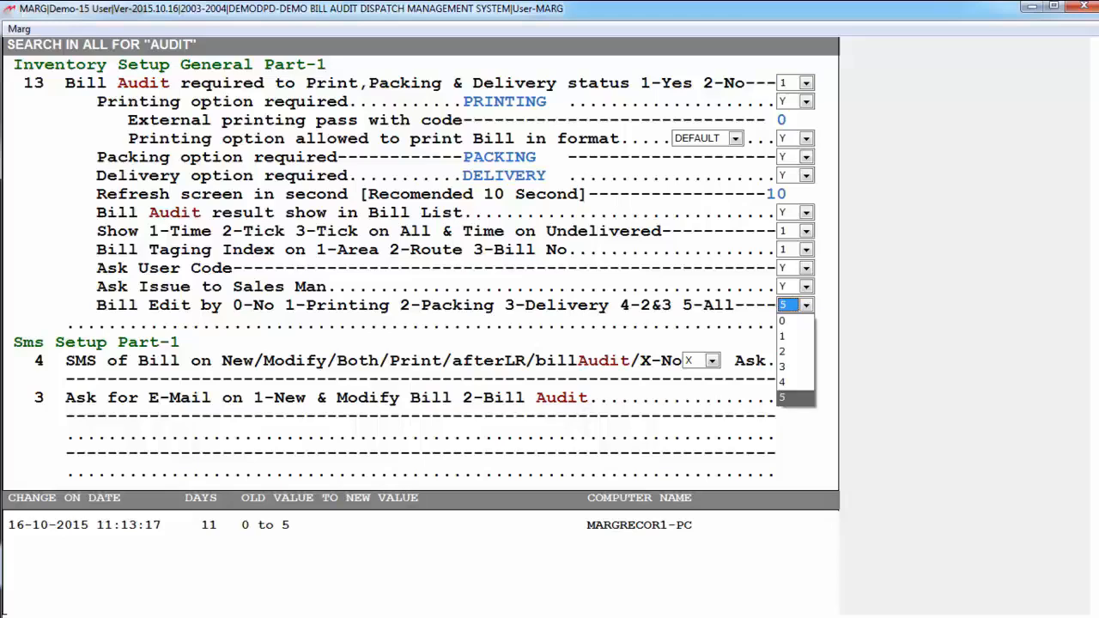
key("1")
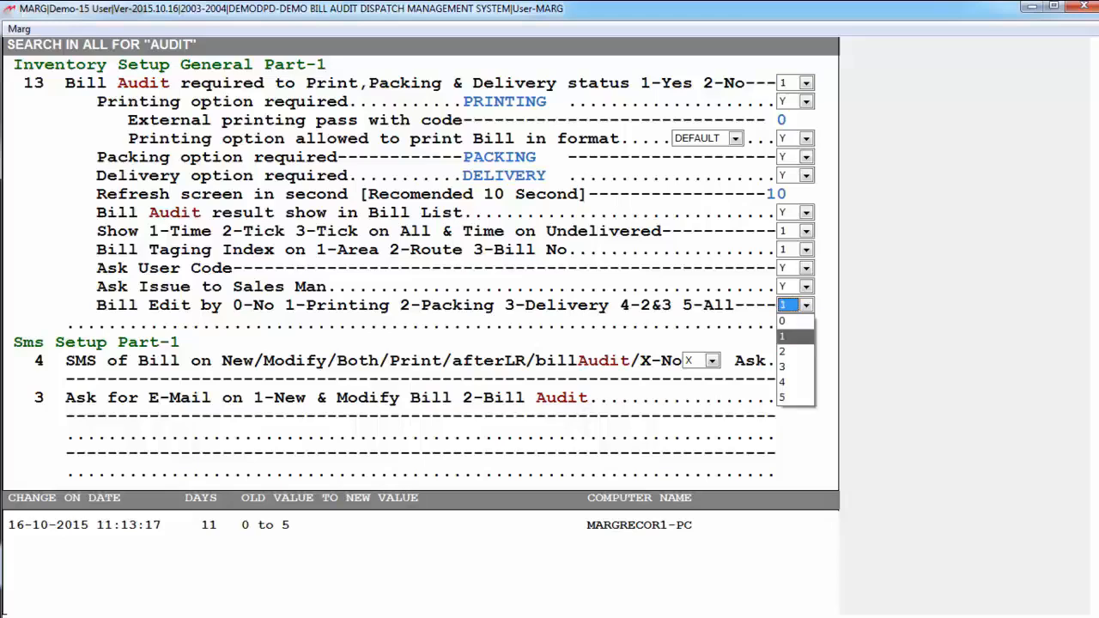
key("Down")
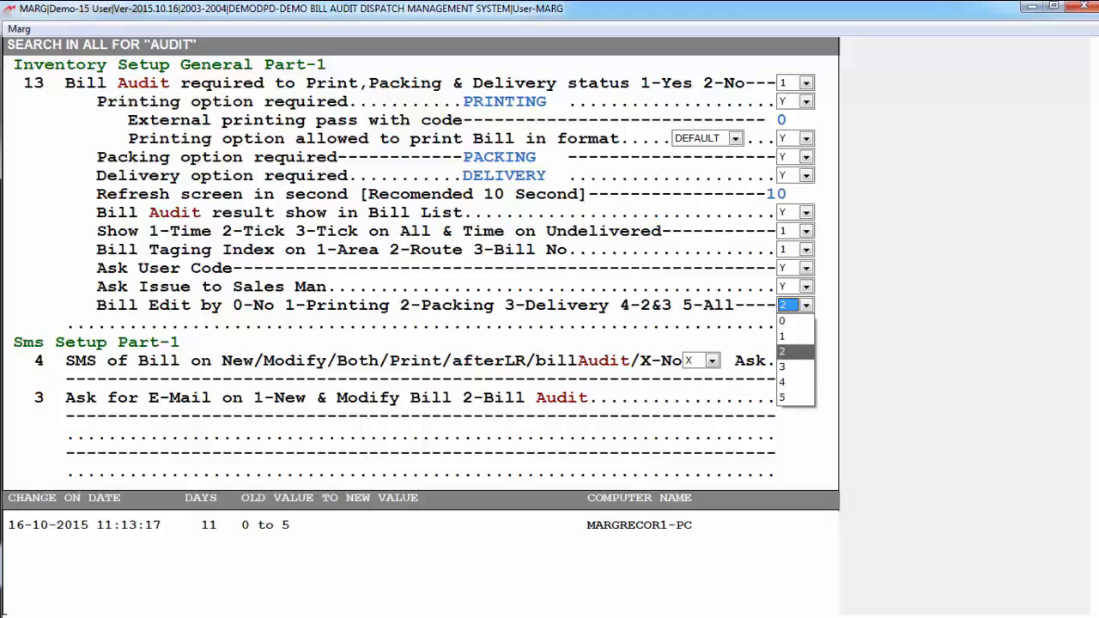
key("Down")
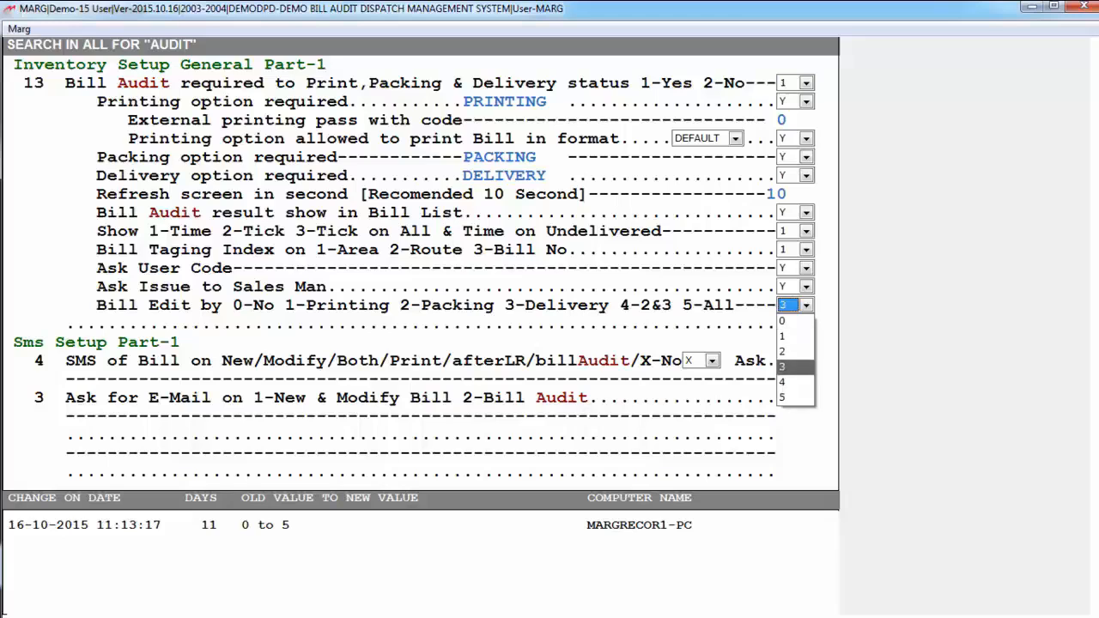
key("Up")
key("Down")
key("Down")
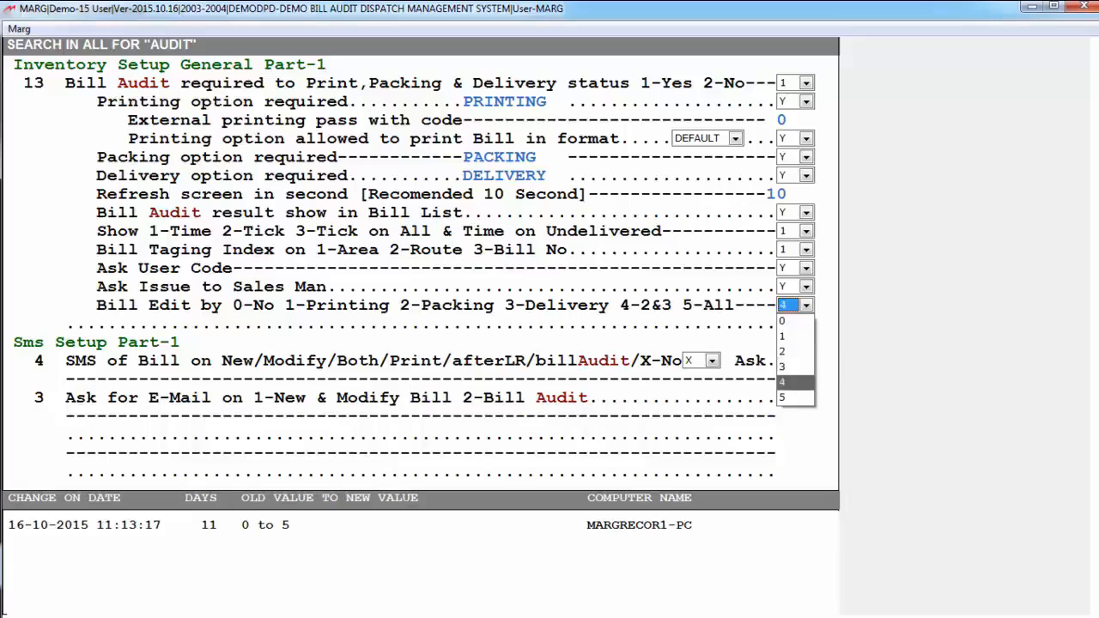
key("Down")
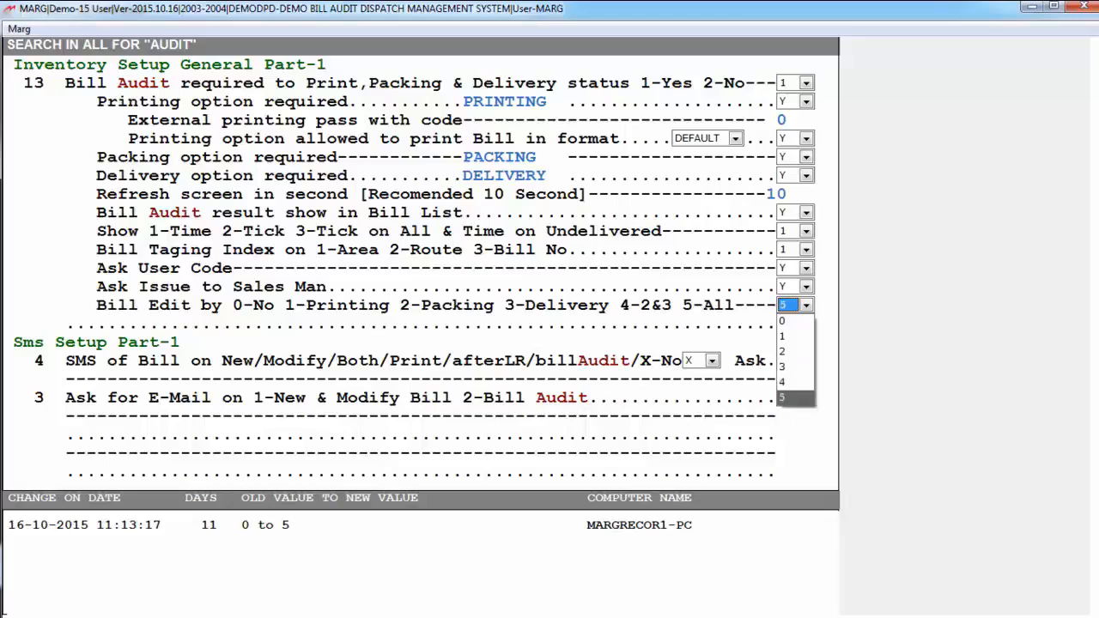
key("Up")
key("Up")
key("Up")
key("Up")
key("Up")
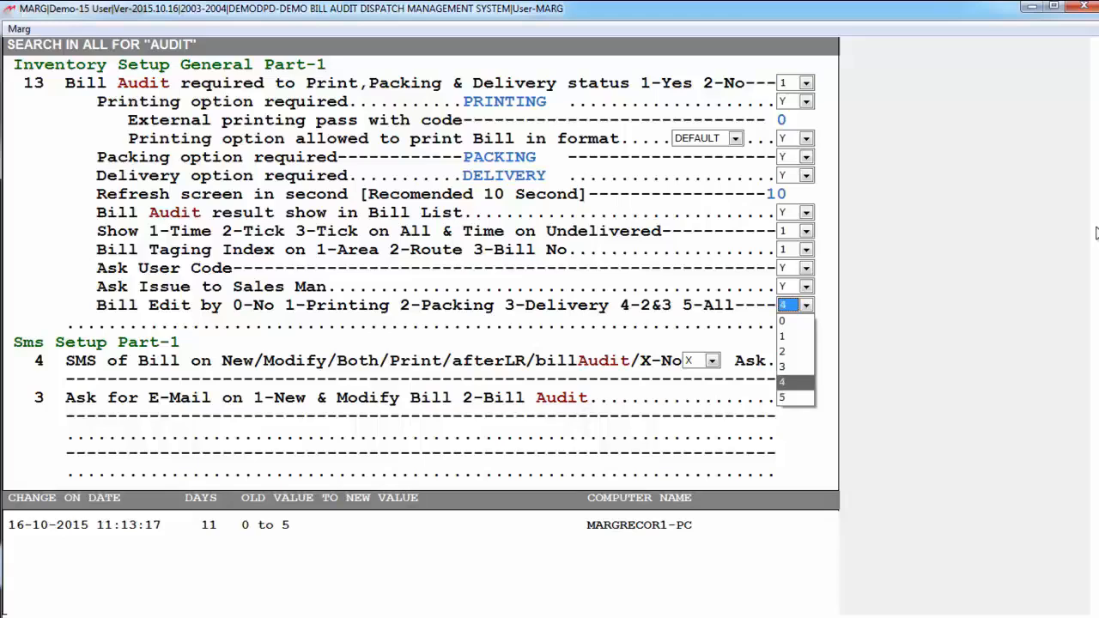
key("Return")
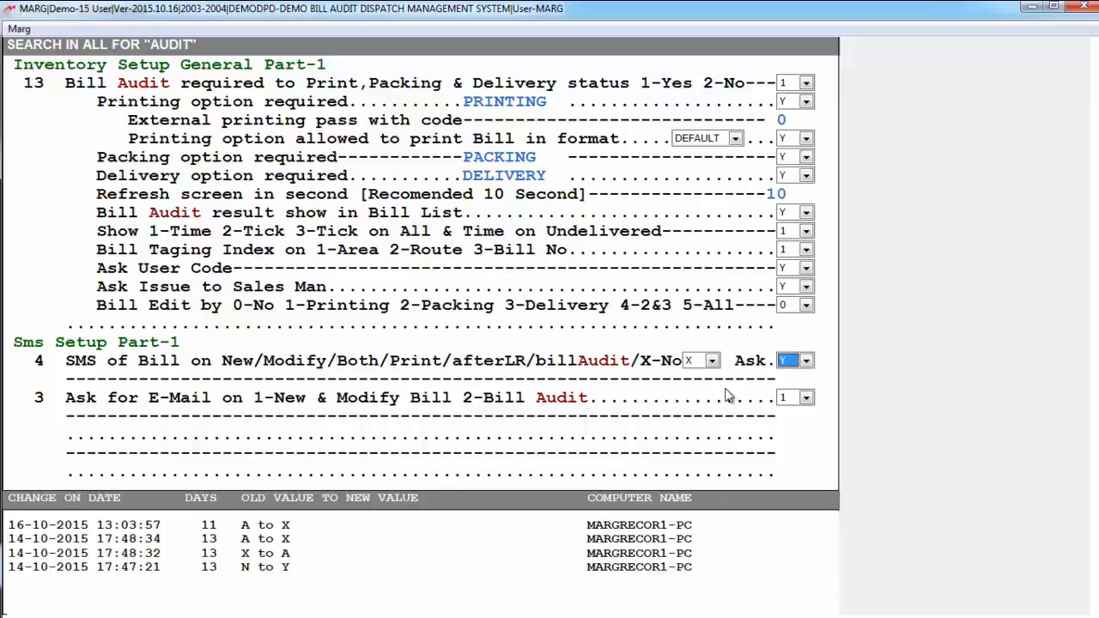
Keep SMS of Bill at X and Ask for E-Mail at 1-New & Modify Bill
left_click(712, 360)
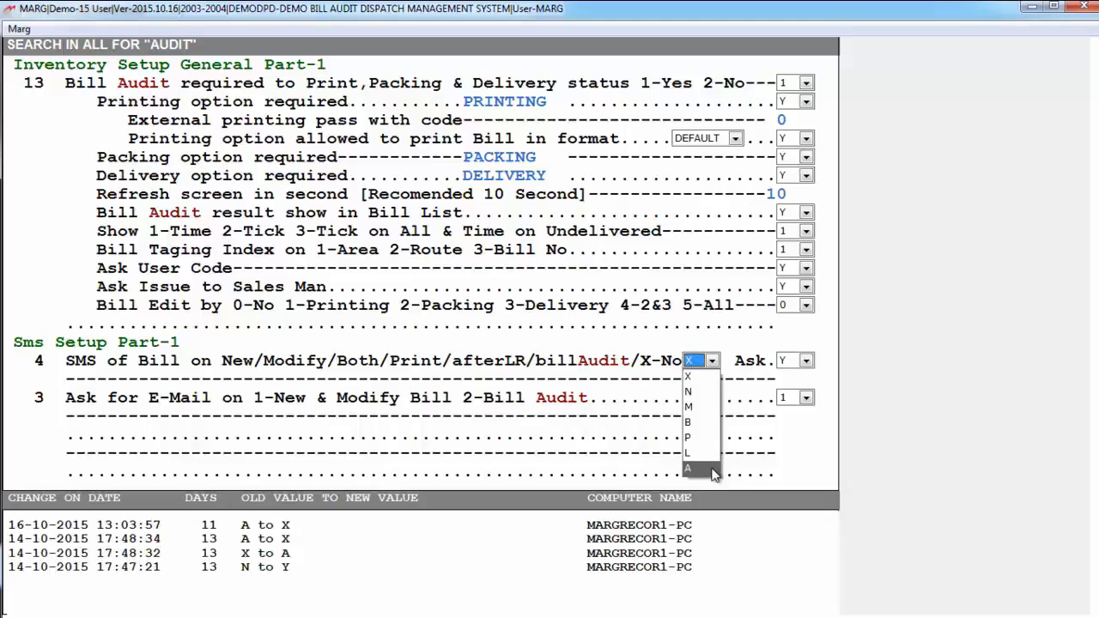
left_click(697, 380)
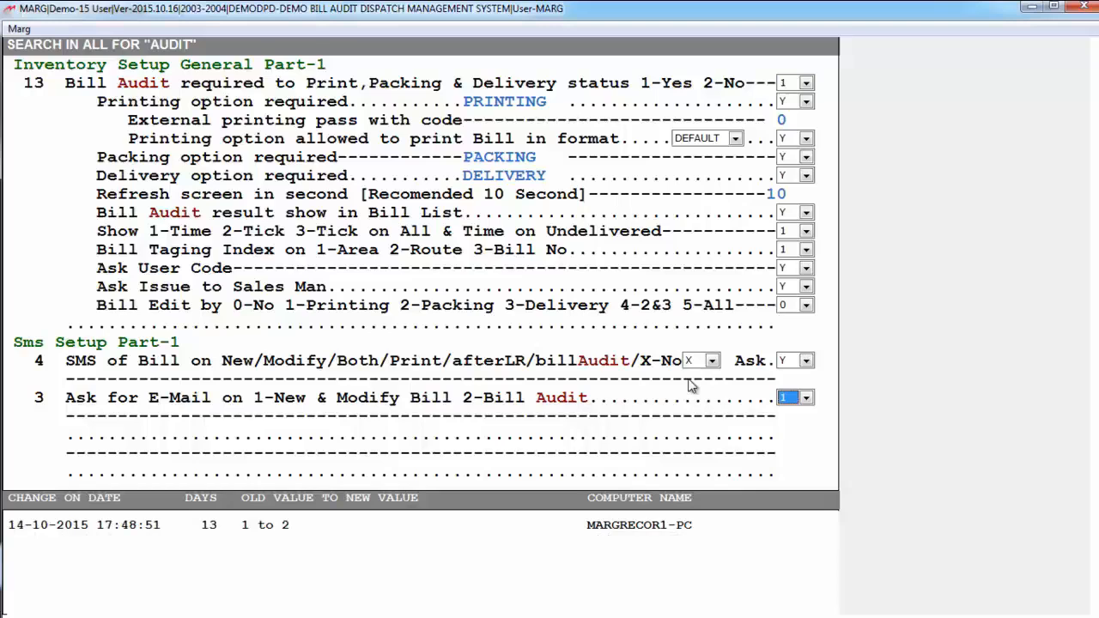
key("alt+Down")
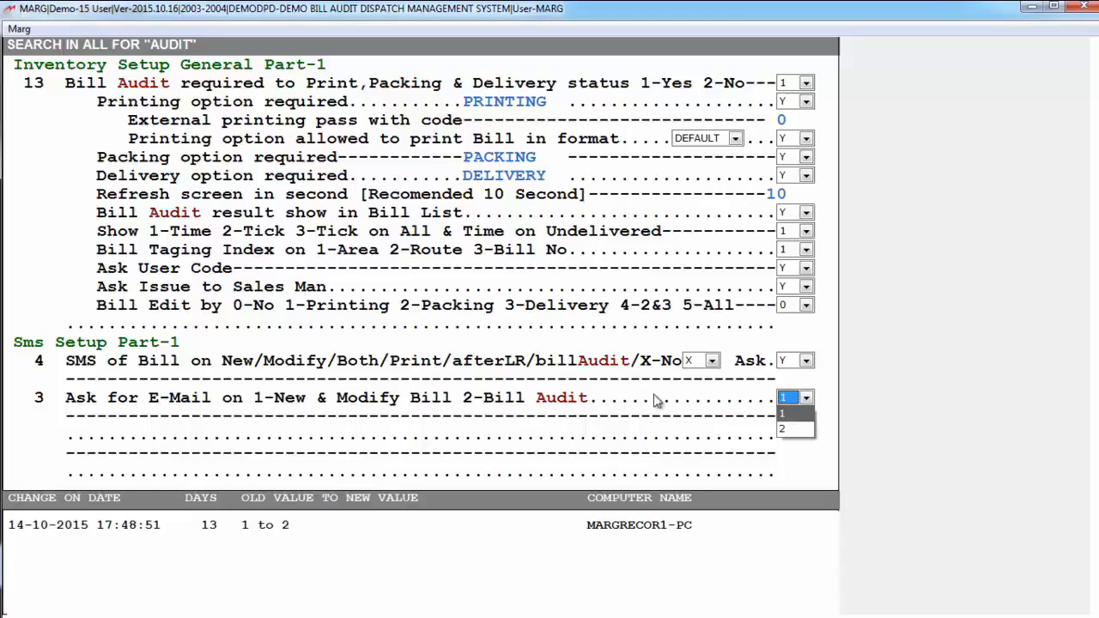
key("Down")
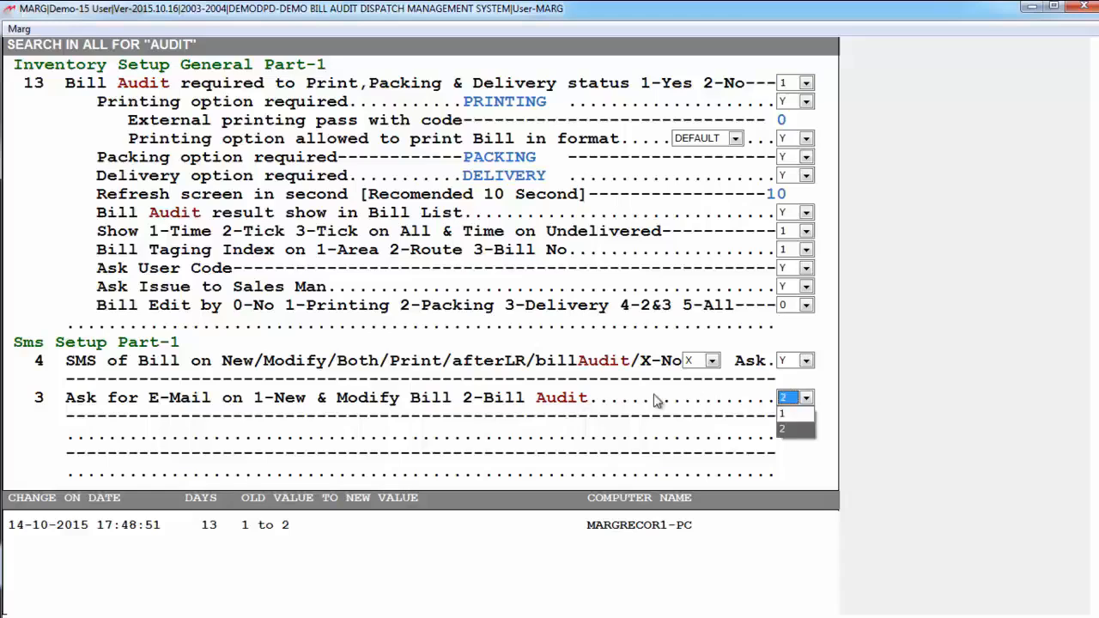
key("Escape")
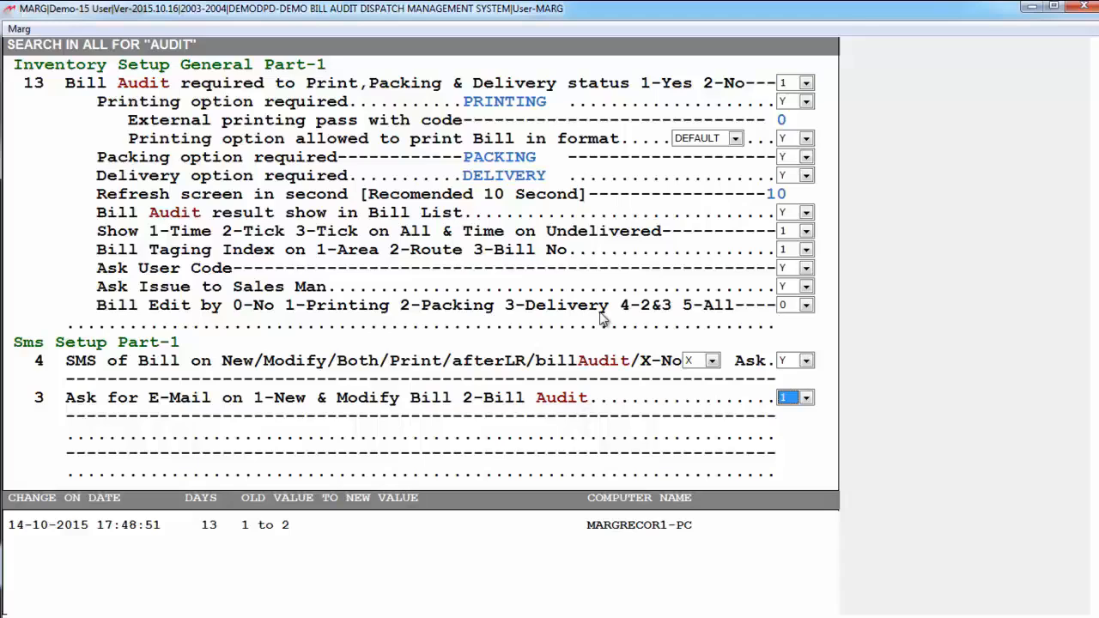
Leave the Control Room setup and save the changes
key("Escape")
key("Escape")
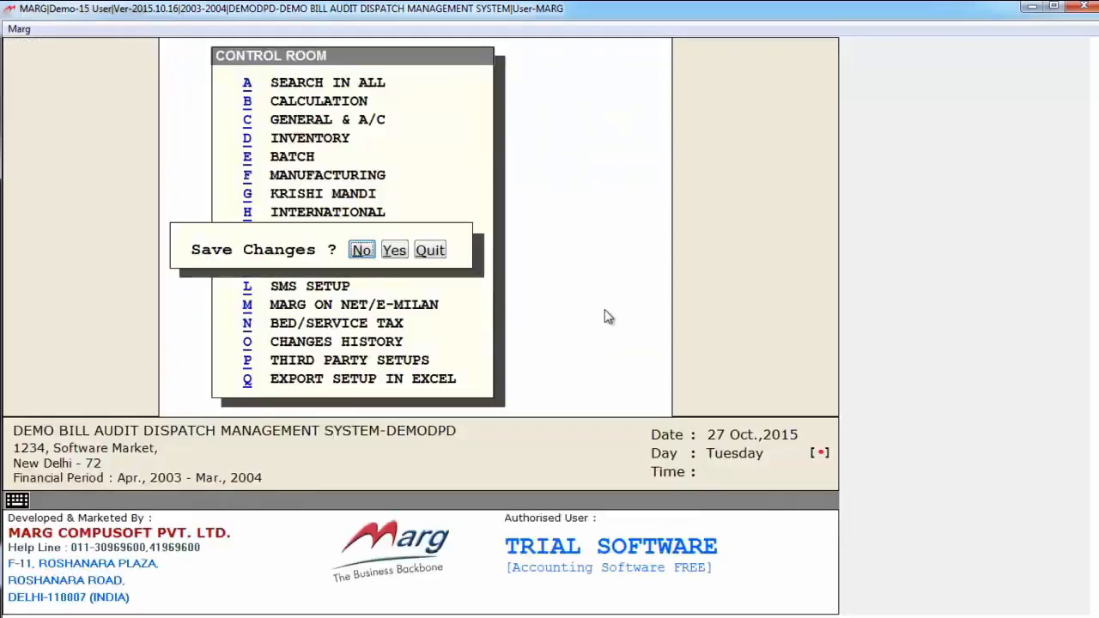
key("Right")
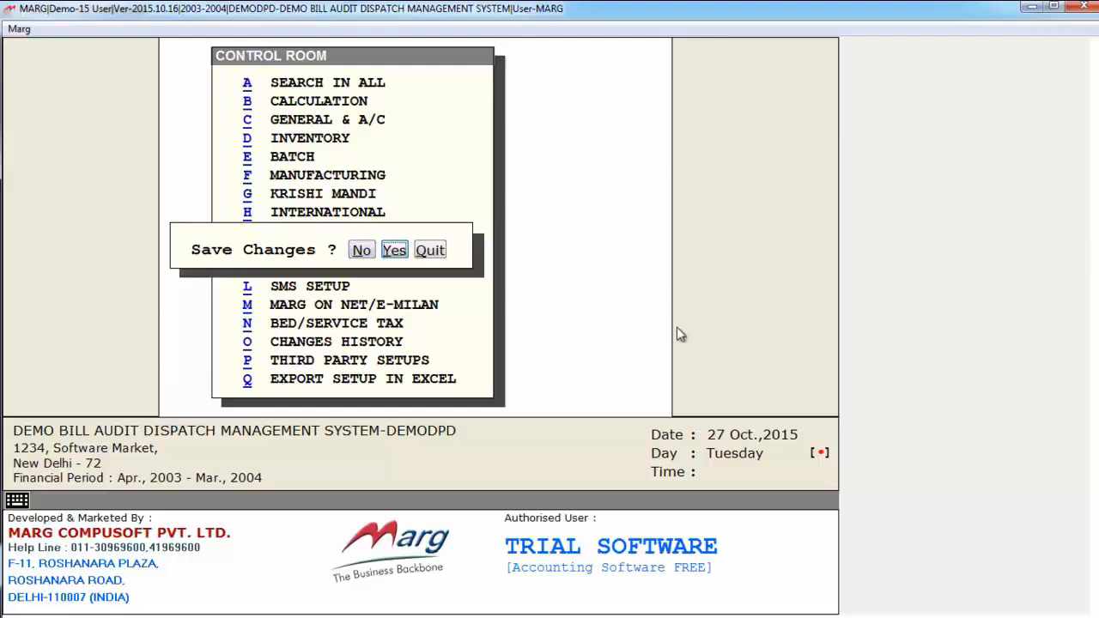
key("Return")
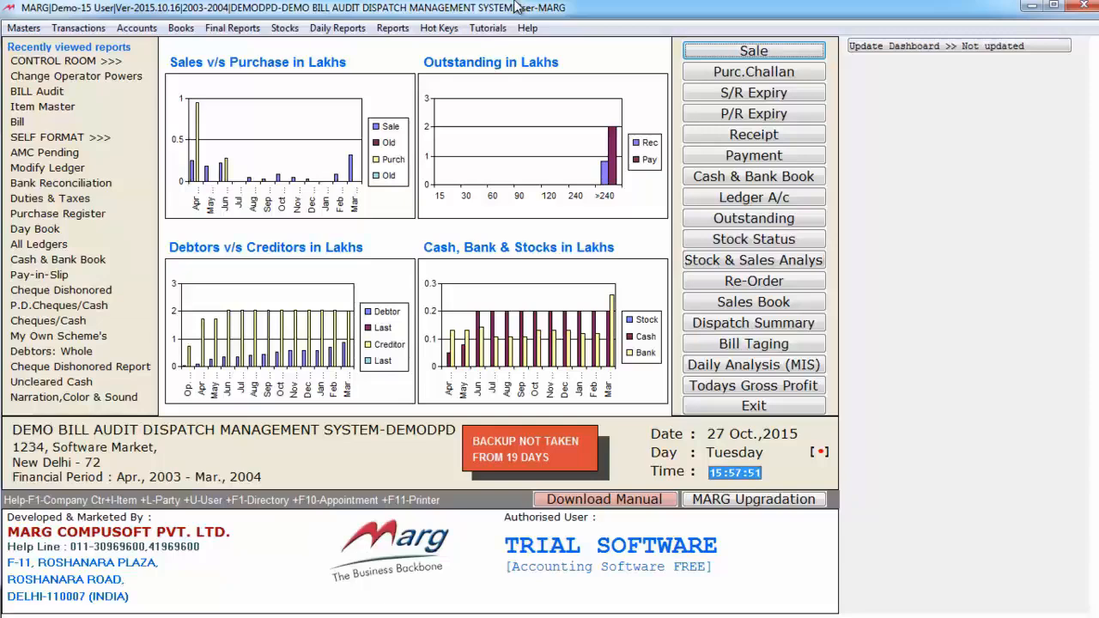
Open Change Operator Powers to show the Password & Authority window
key("alt+m")
key("Up")
key("Up")
key("Up")
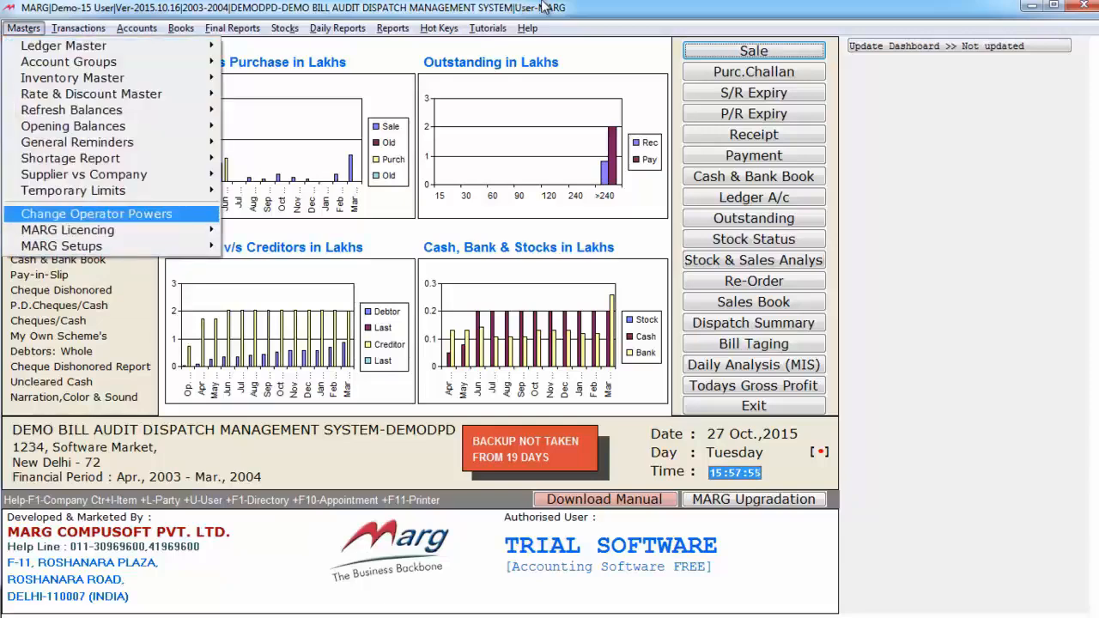
key("Return")
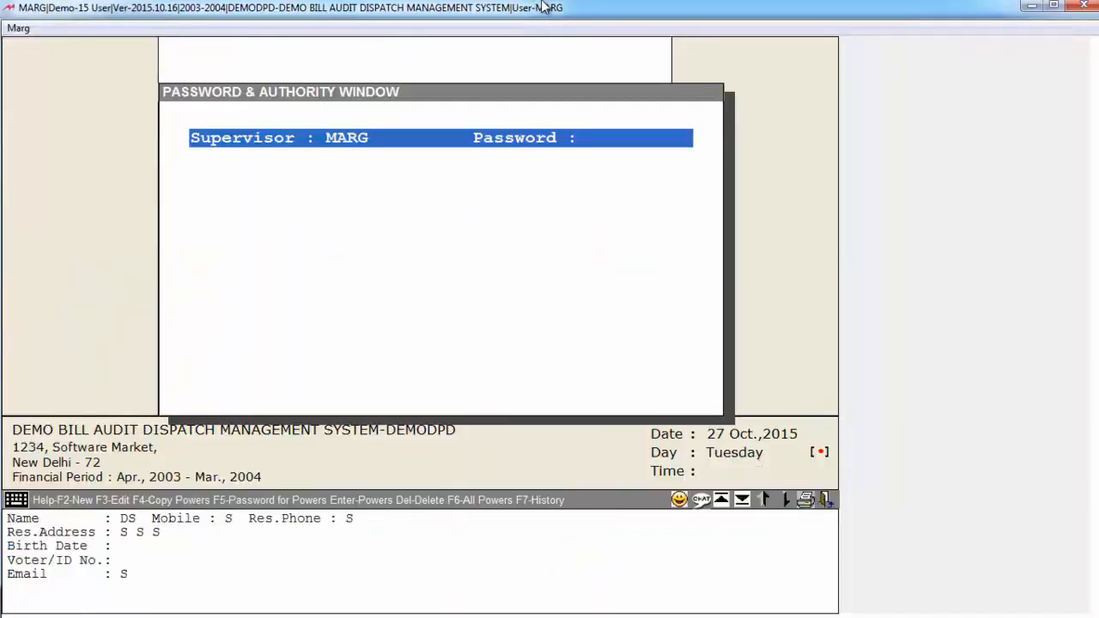
Start a new user with the User-ID BILL, leaving the password and Copy-ID blank
key("F2")
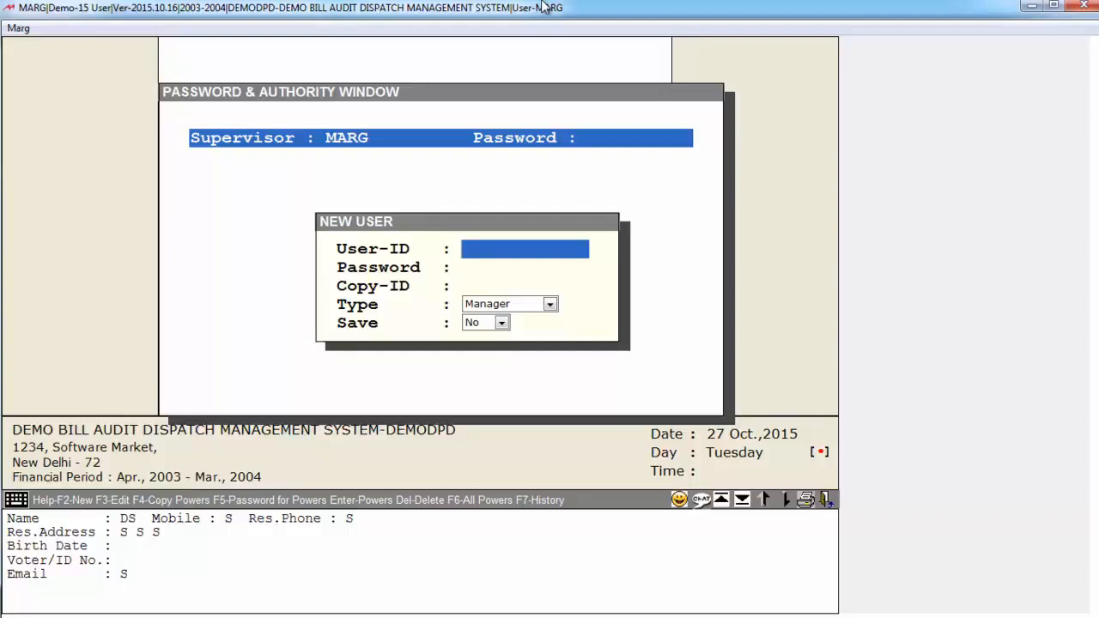
type("BILL")
key("Return")
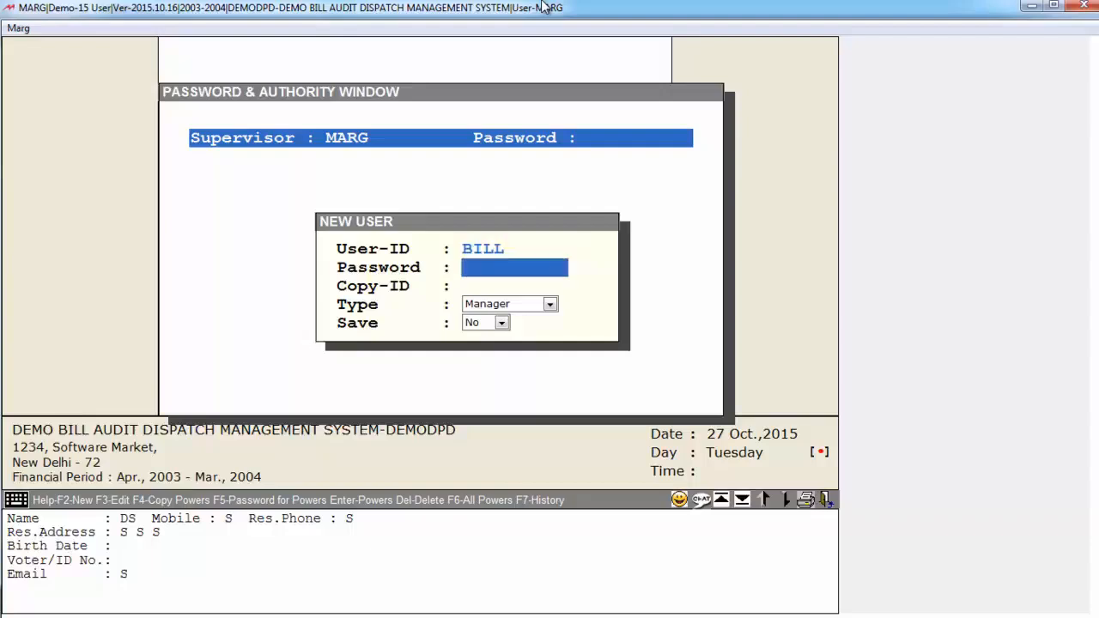
key("Return")
key("Return")
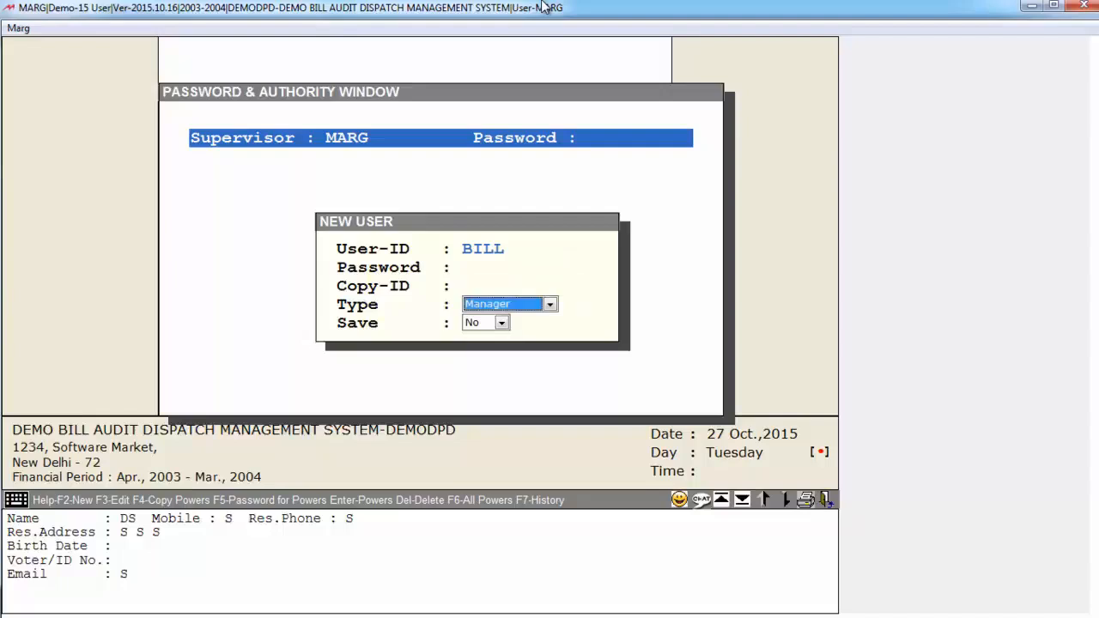
Set the new user's type to Operator, save the user, and close its powers list accepting the powers
key("space")
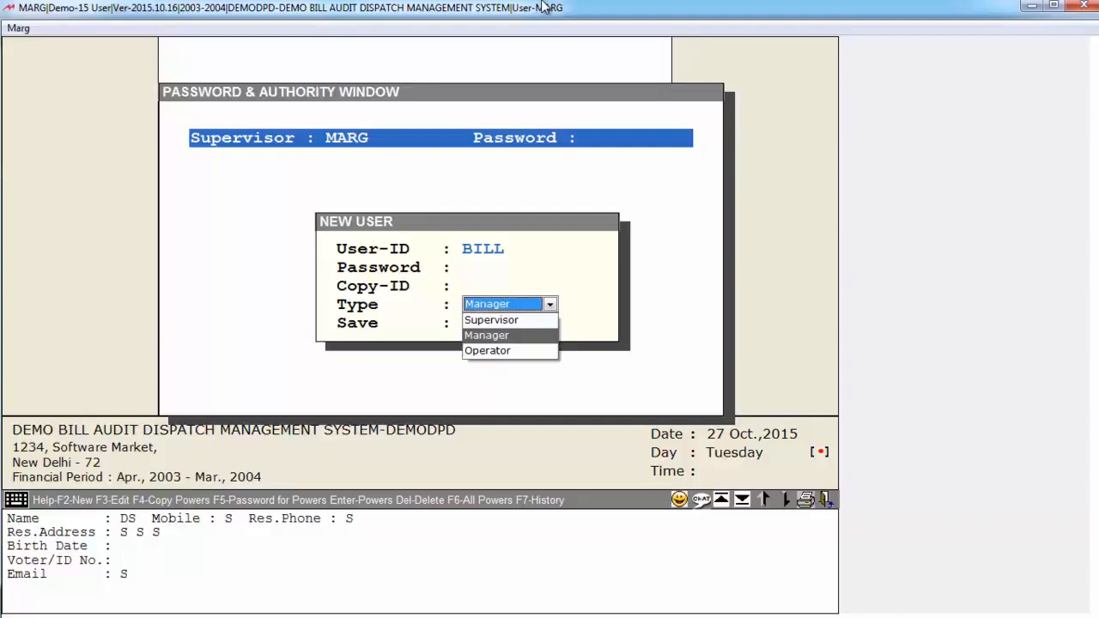
key("Down")
key("Down")
key("Down")
key("Down")
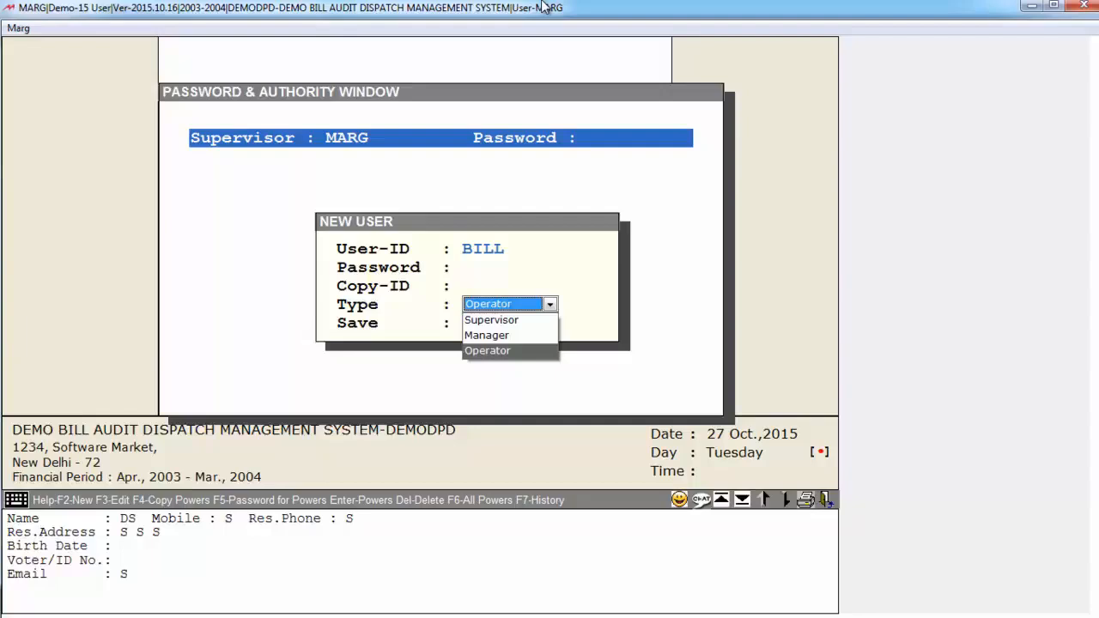
key("Up")
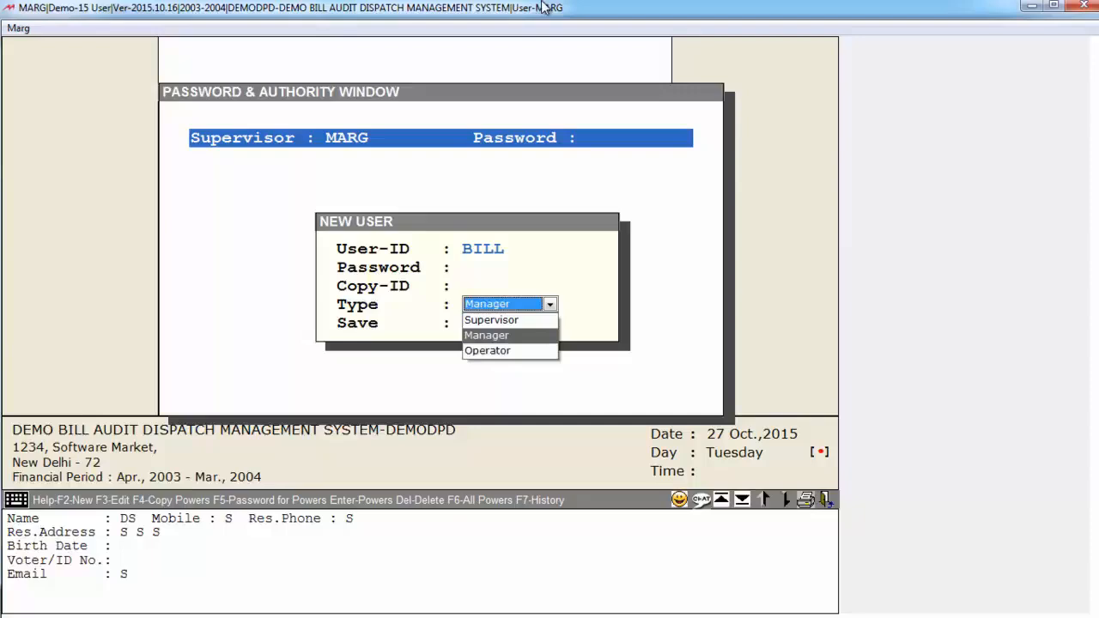
key("Up")
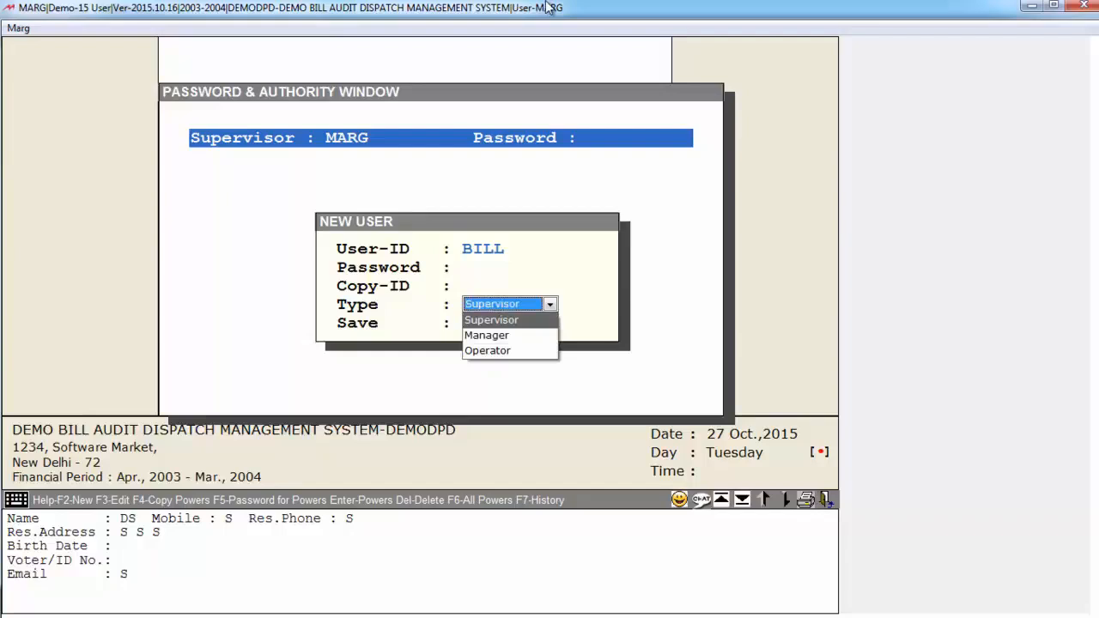
key("Down")
key("Down")
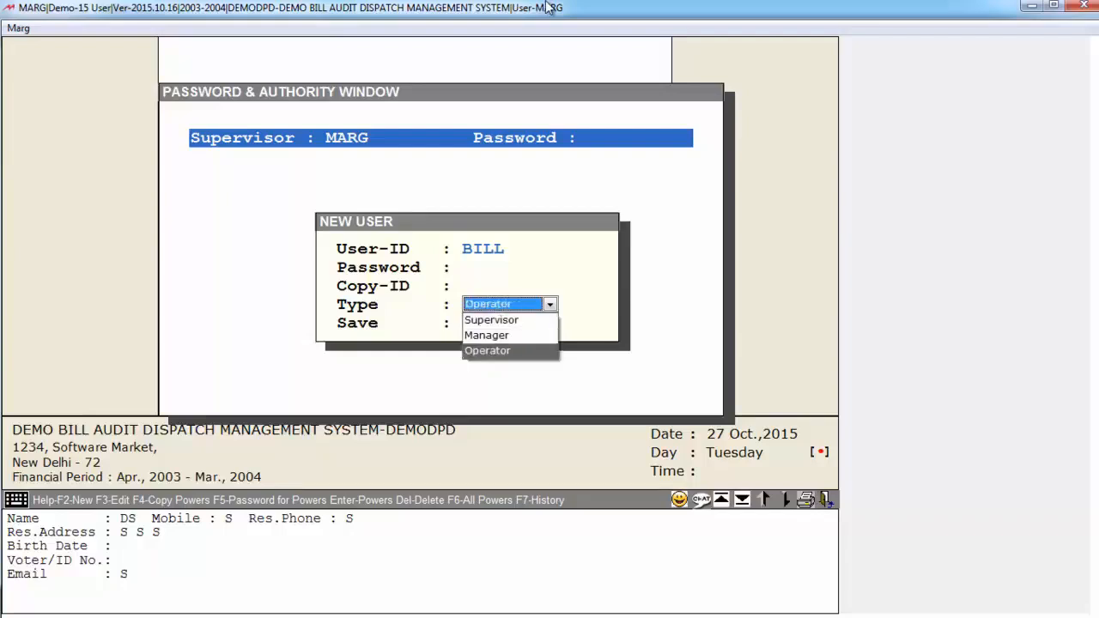
key("Return")
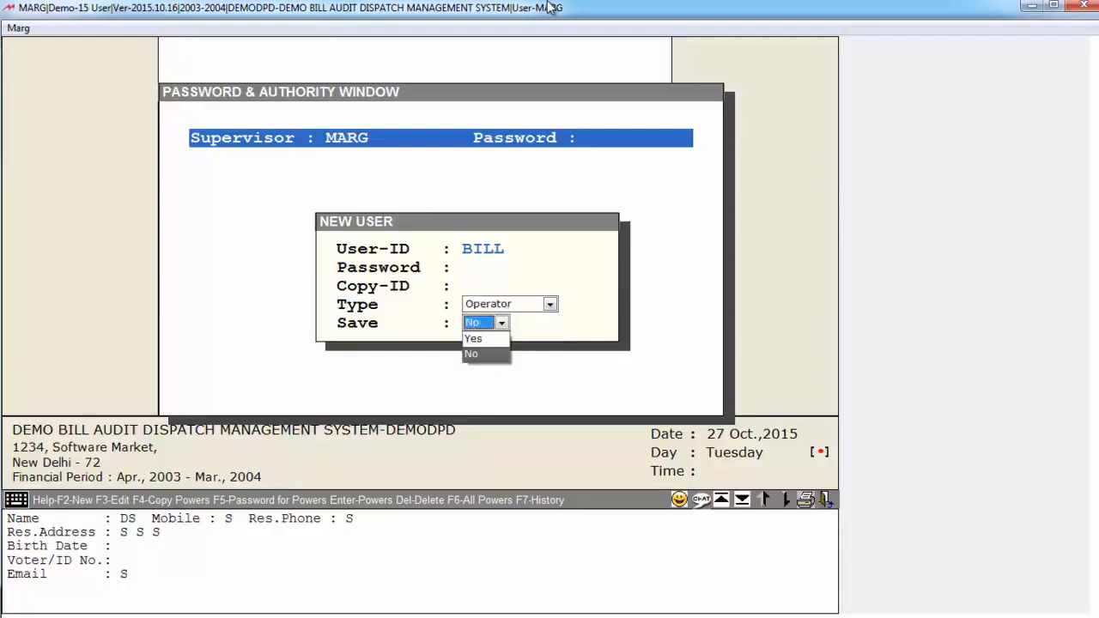
key("Up")
key("Return")
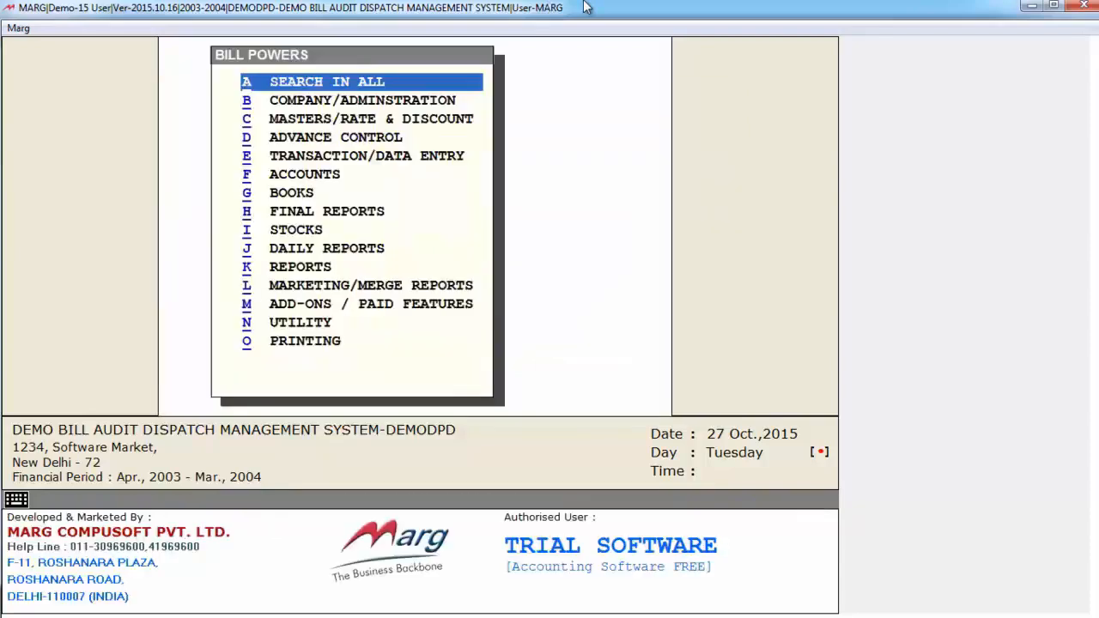
key("Escape")
key("Return")
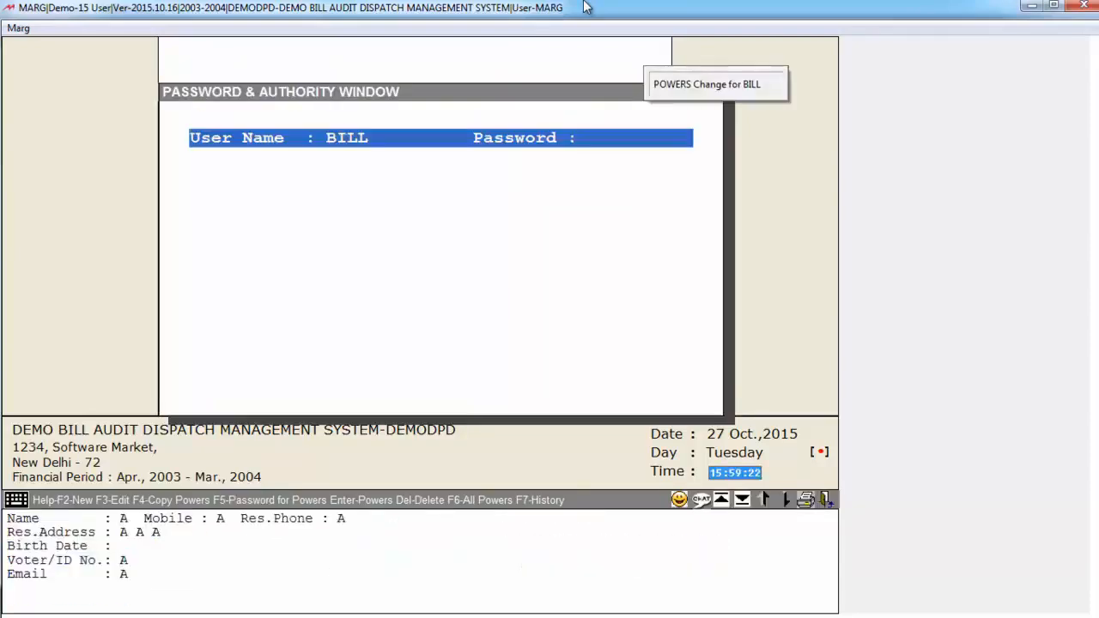
Examine the user entries listed in the Password & Authority window, from PRINTING through BILL
key("Up")
key("Down")
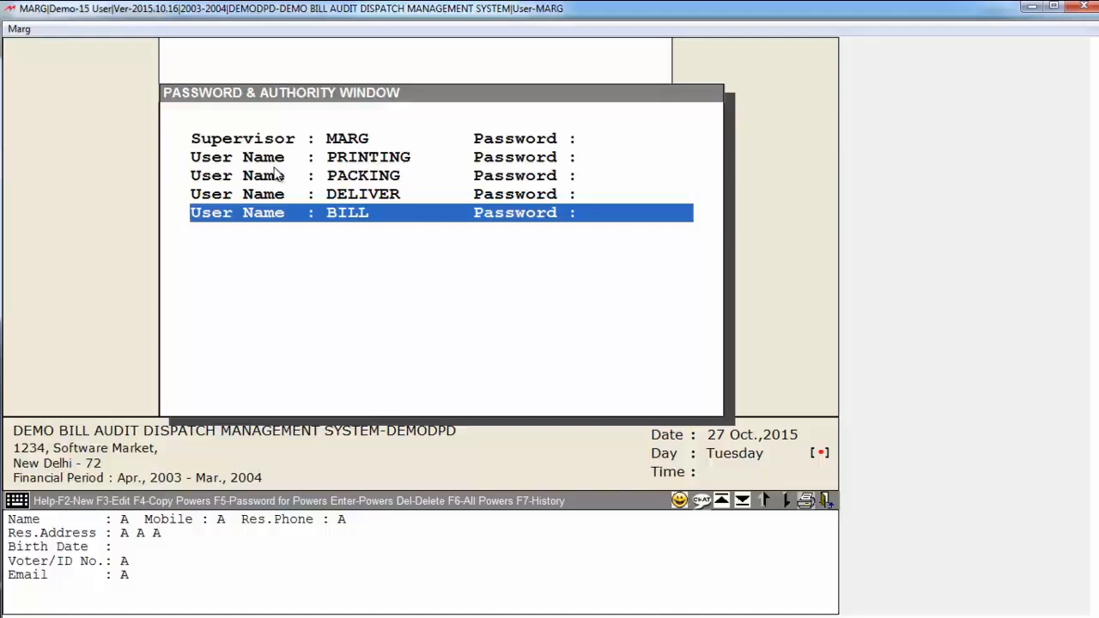
key("Up")
key("Up")
key("Up")
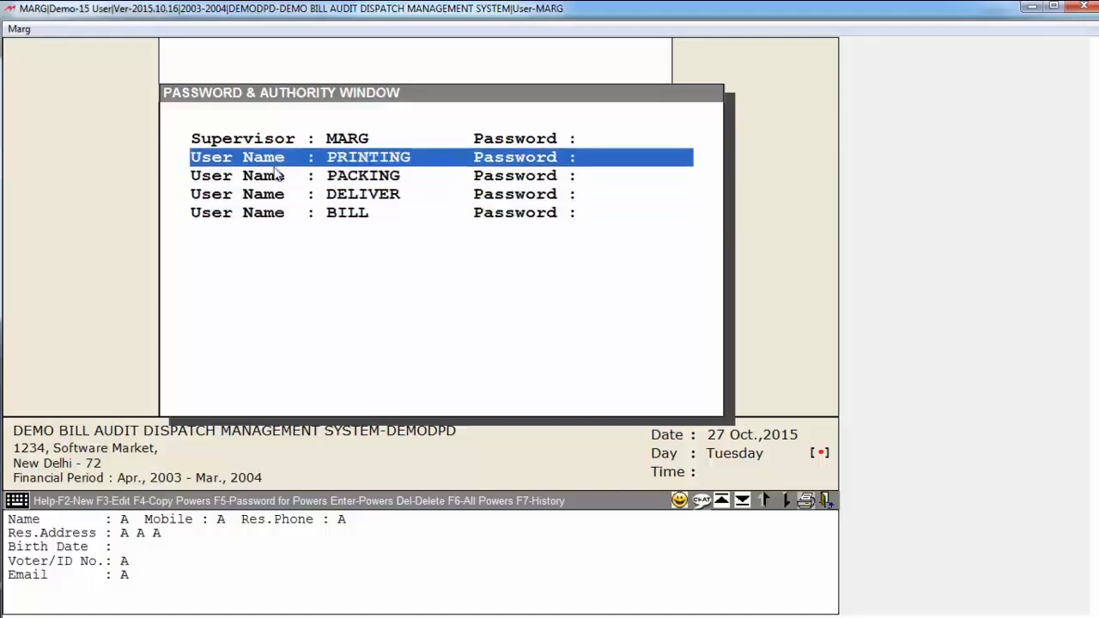
key("Down")
key("Down")
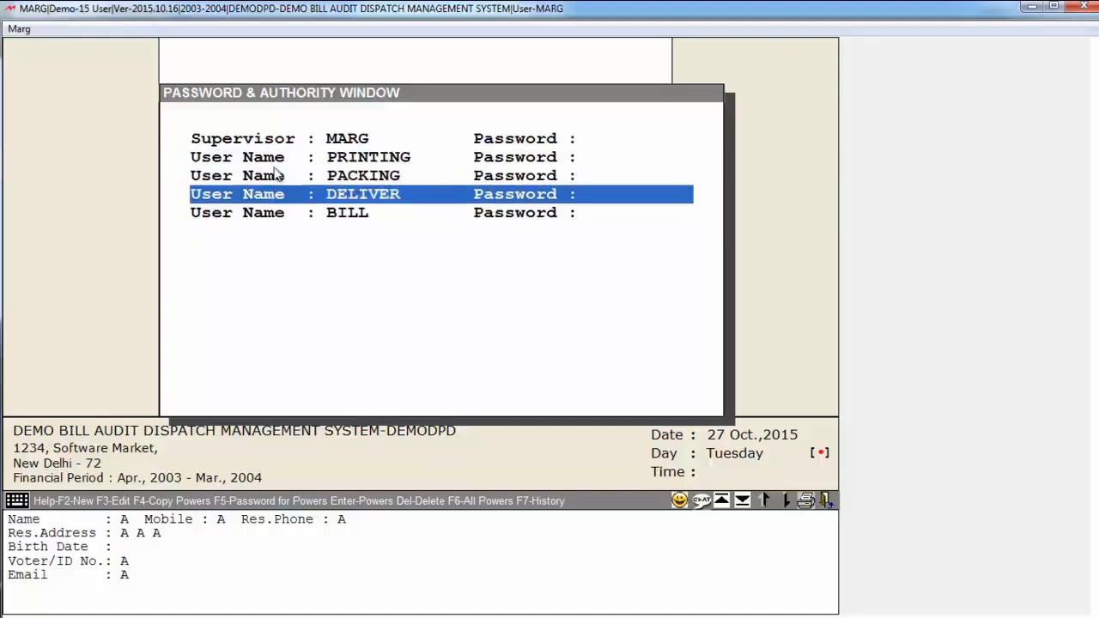
Open and accept the BILL user's powers, and exit the Password & Authority window to quit the current session
key("Down")
key("Return")
key("Escape")
key("y")
key("Escape")
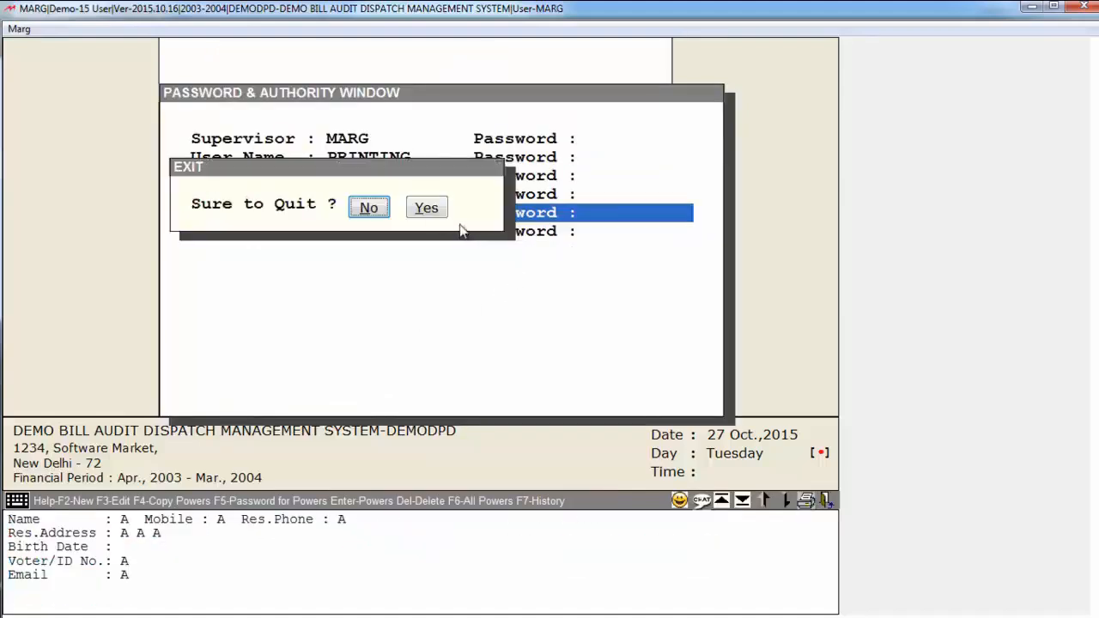
left_click(426, 211)
Log in by entering the software password and the User I.D. of the BILL operator
type("***")
key("Return")
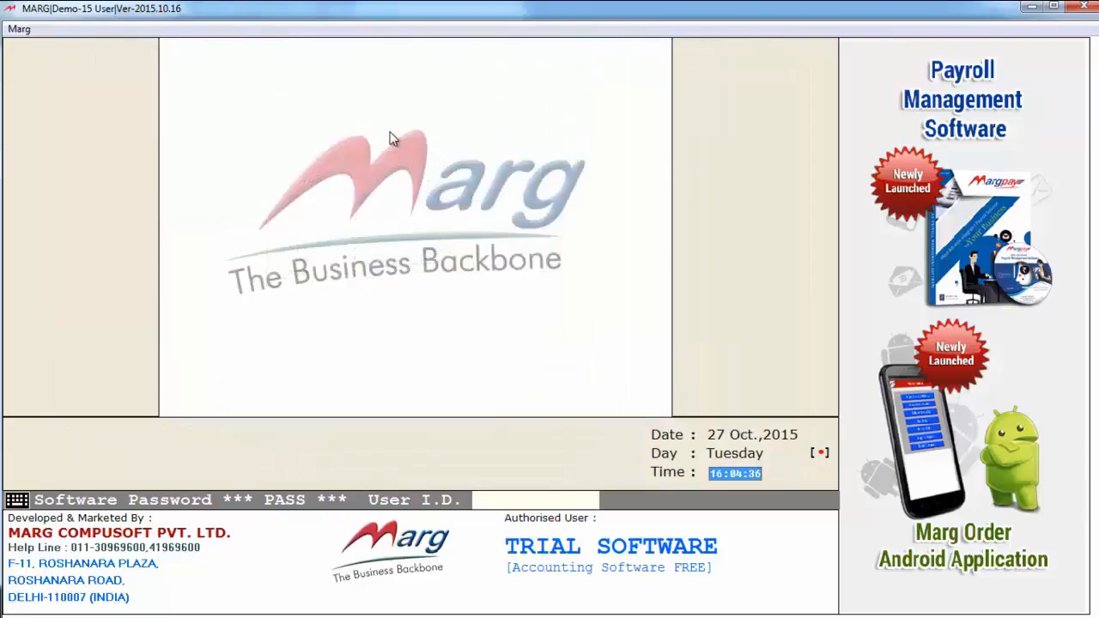
type("****")
key("Return")
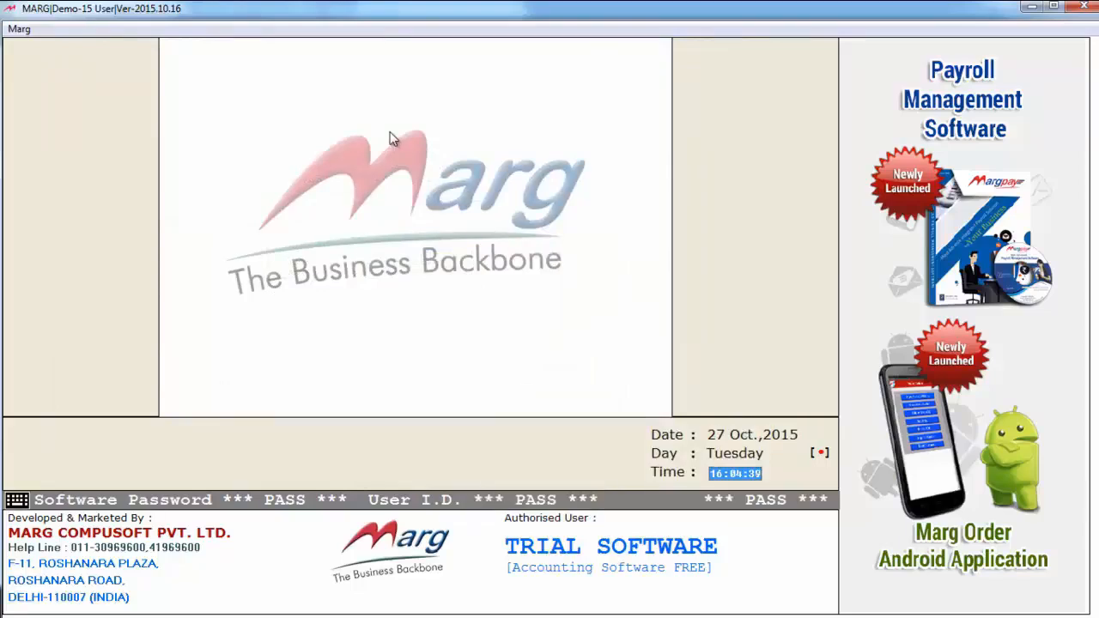
Open the DEMO BILL AUDIT DISPATCH MANAGEMENT SYSTEM company through Marg Gateway
key("Escape")
key("Down")
key("Down")
key("Return")
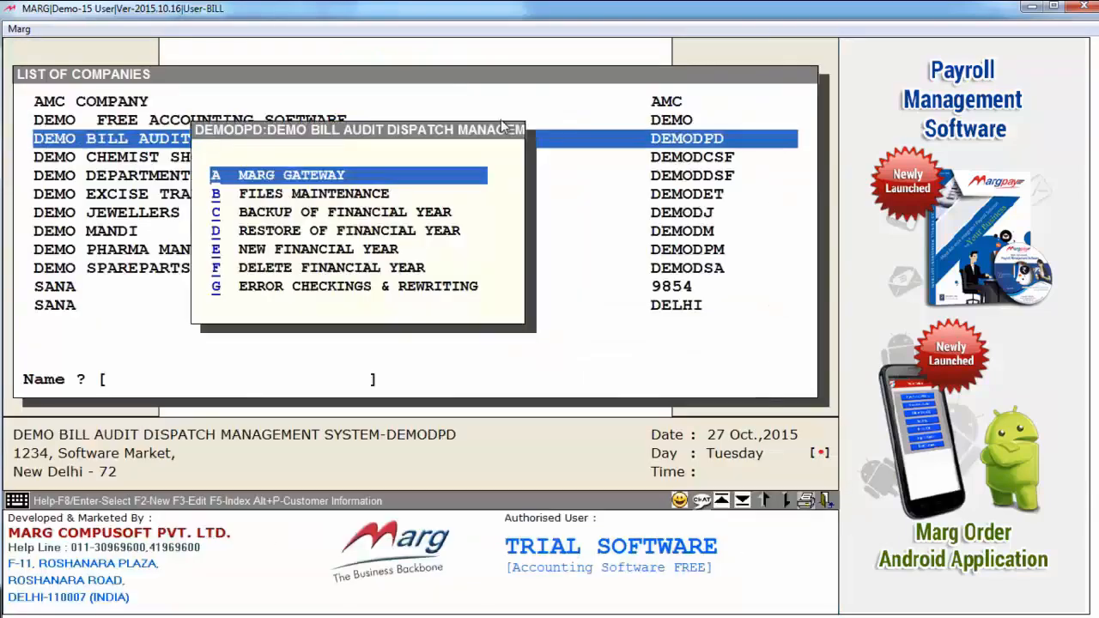
key("Return")
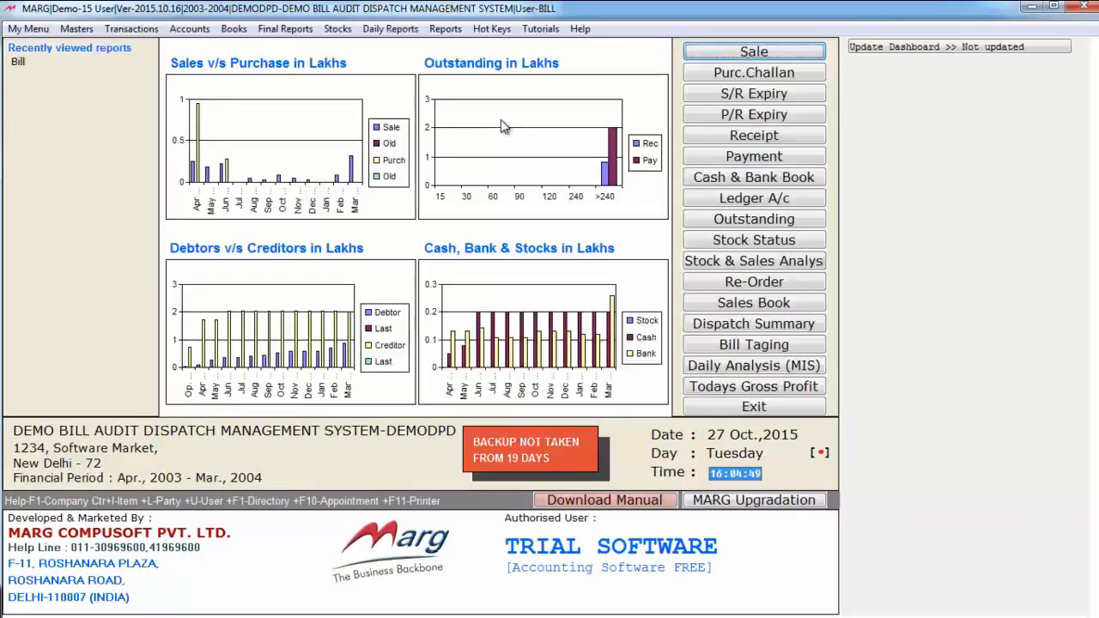
Start a new sale bill for the ledger B.LAL & SONS, accepting the date
left_click(131, 29)
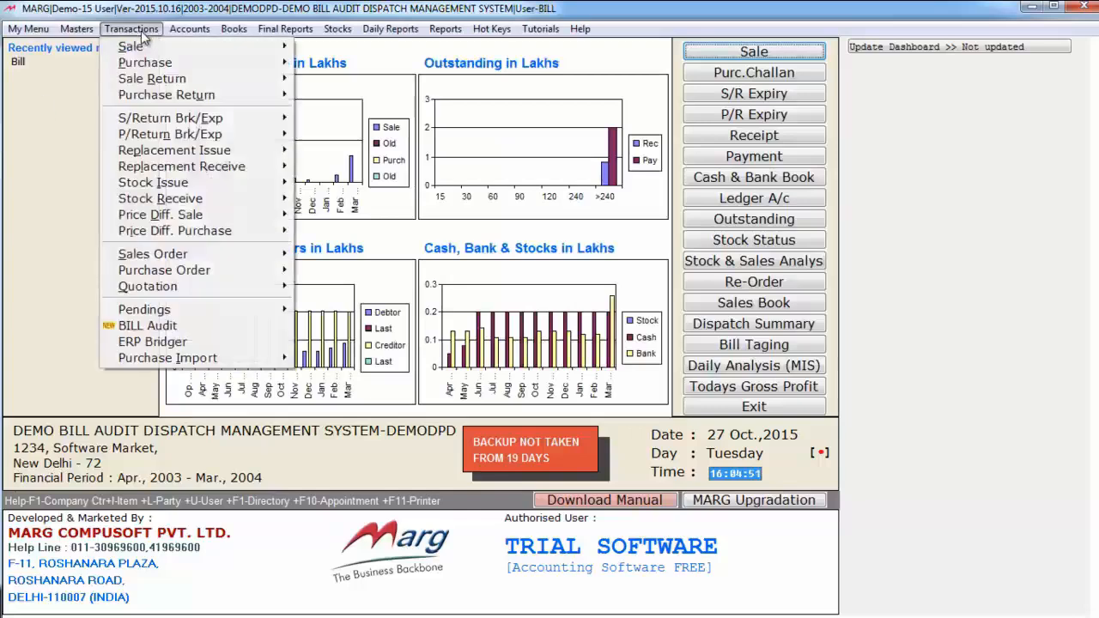
mouse_move(171, 46)
left_click(356, 49)
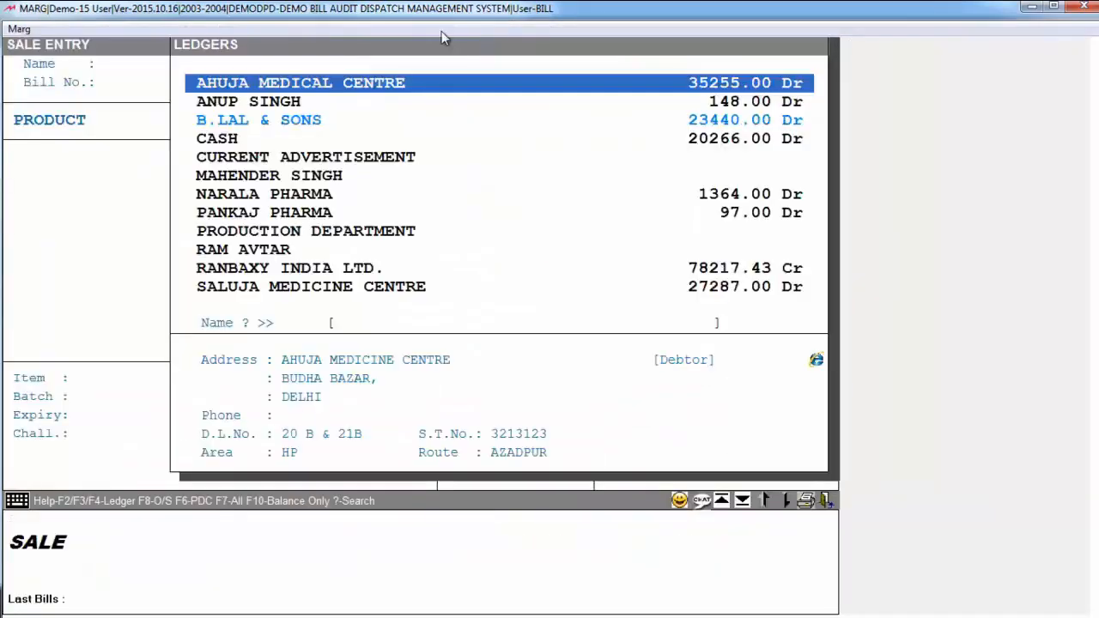
key("Down")
key("Down")
key("Up")
key("Up")
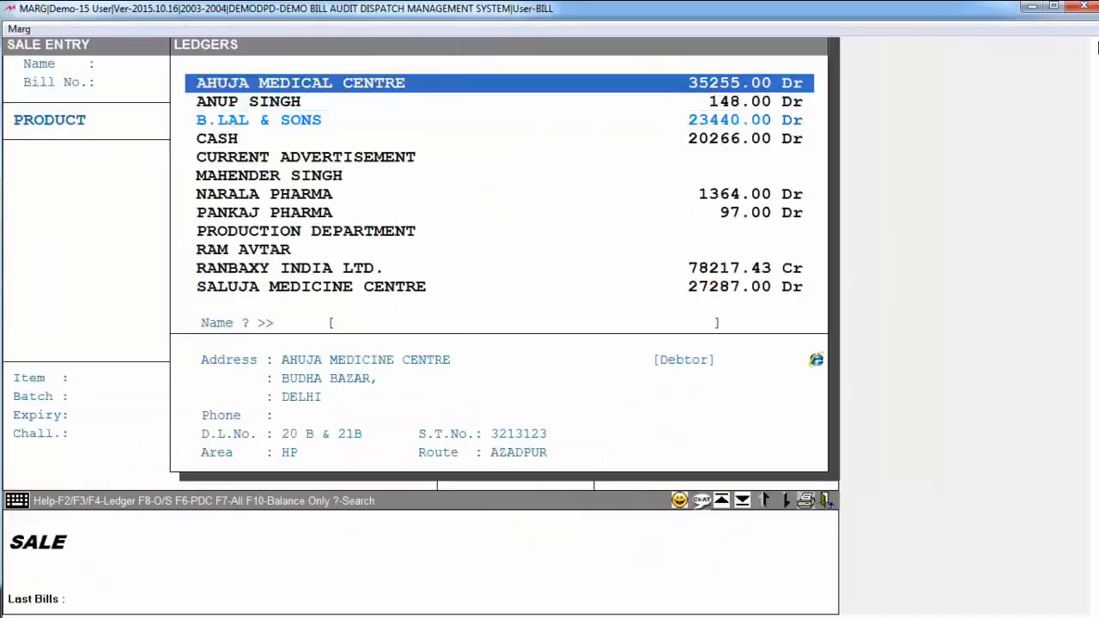
key("Down")
key("Down")
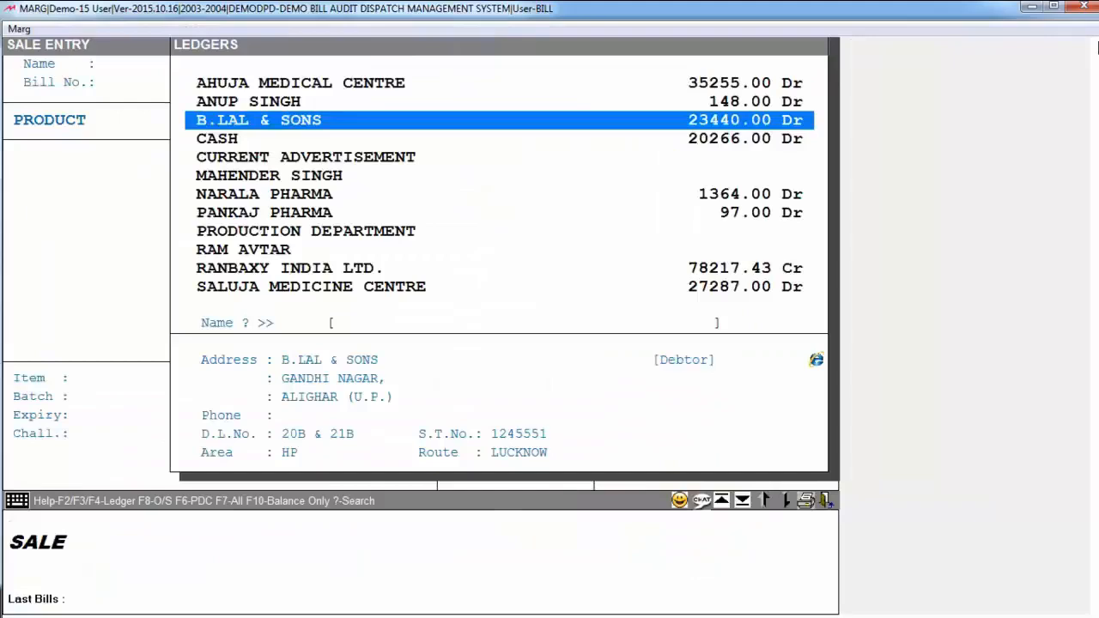
key("Return")
Add ELDERVIT INJ. 2.5ML with quantity 5, accept the bill with no cash received, and skip printing copies
key("Return")
key("Return")
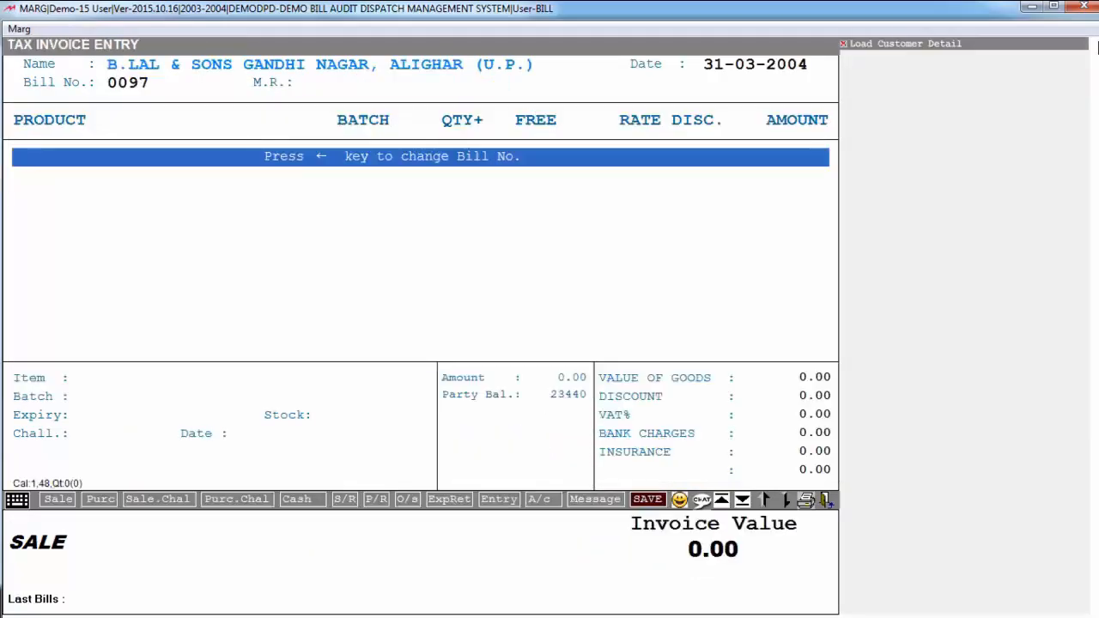
key("Return")
type("ELDE")
key("Down")
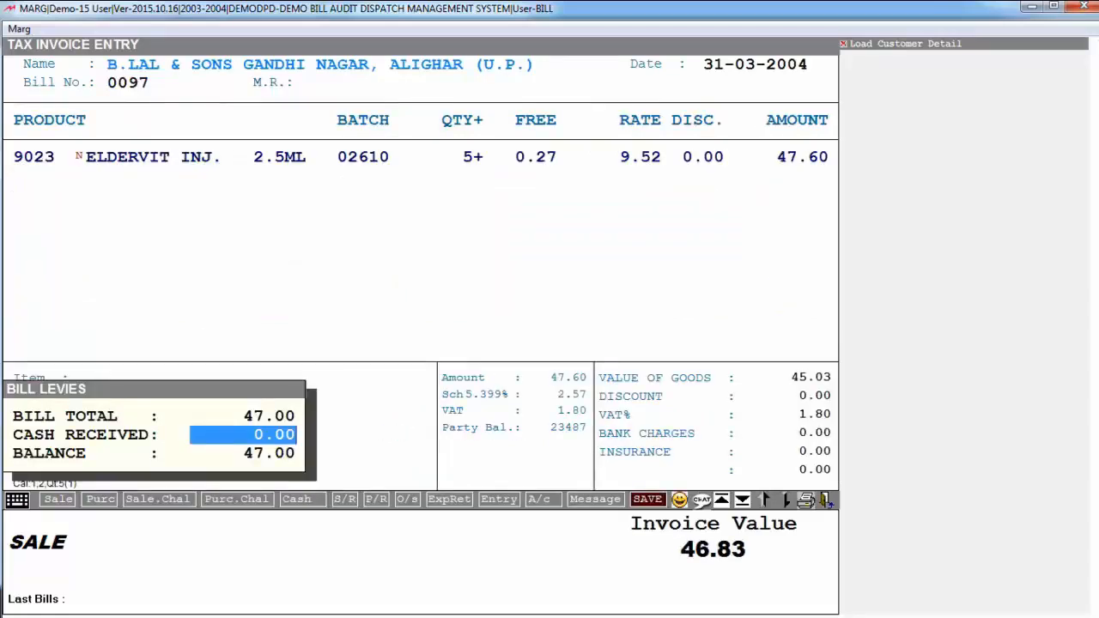
key("Return")
key("Return")
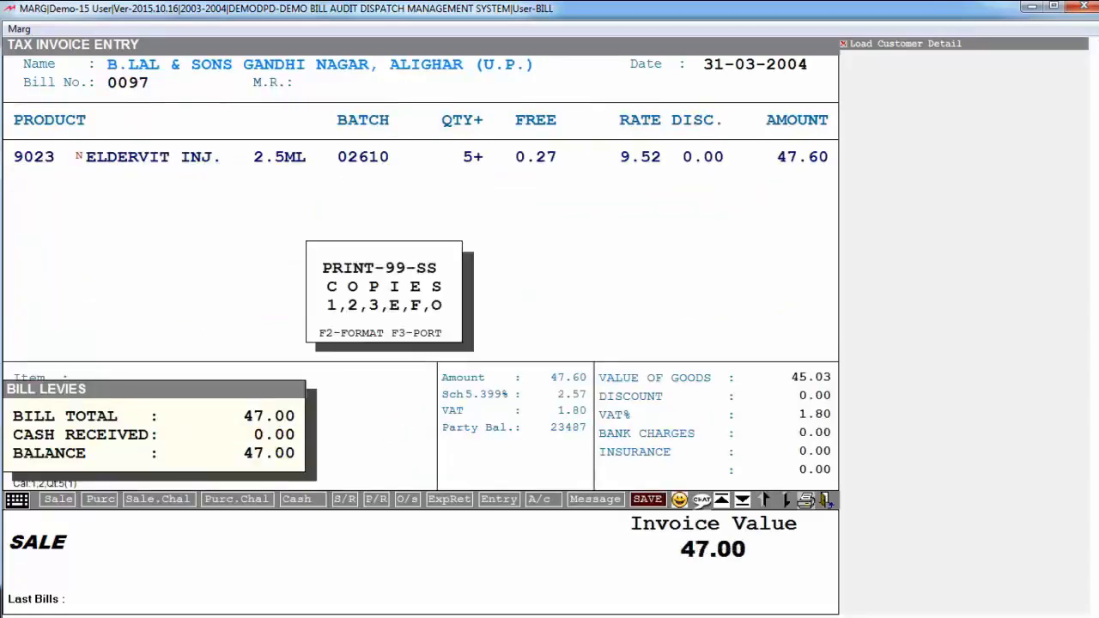
key("Escape")
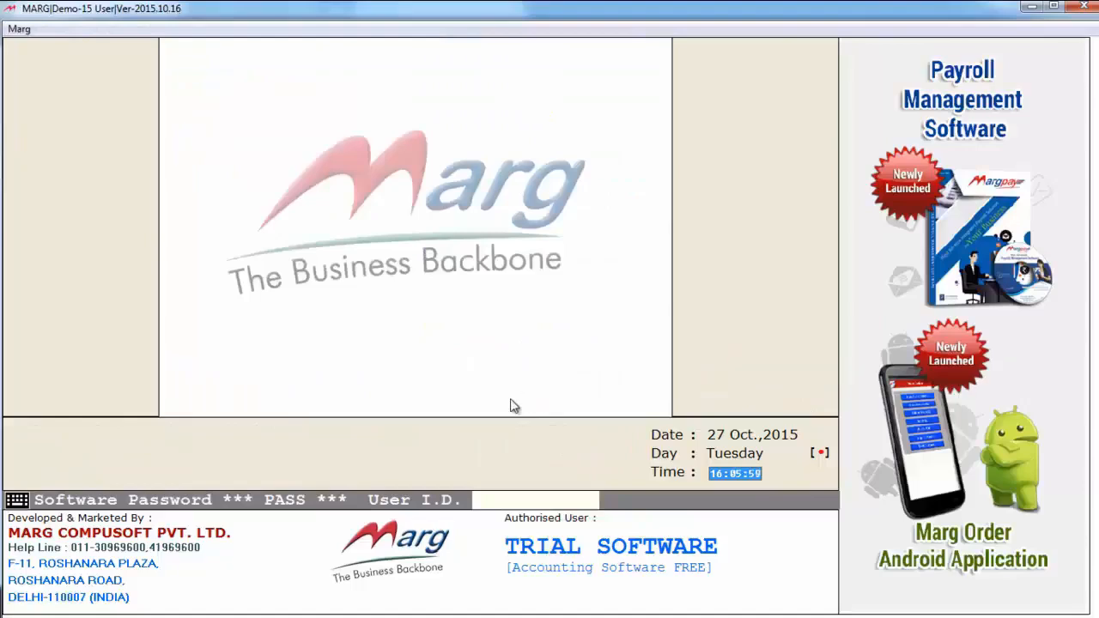
Log in with the User I.D. of the PRINTING operator
type("*******")
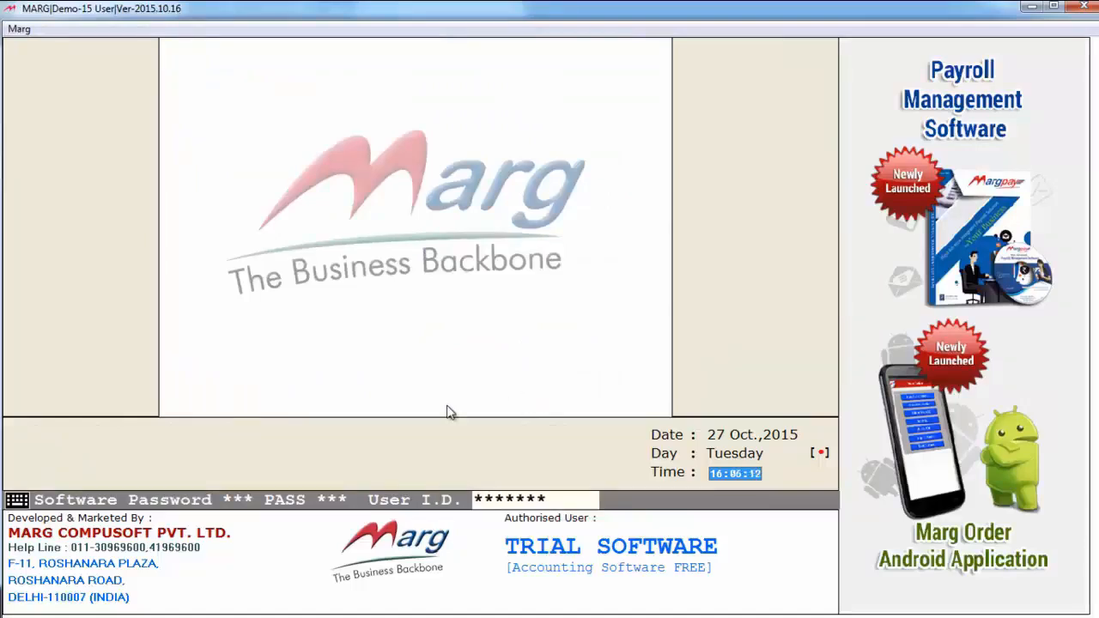
key("Return")
key("Escape")
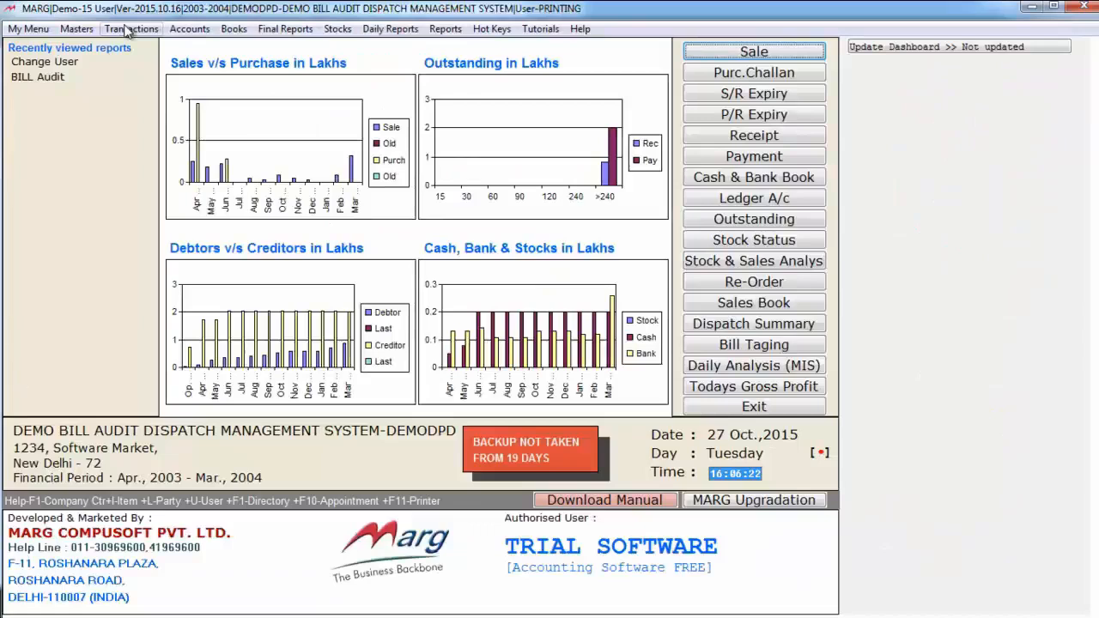
Open Bill Audit, dismiss the trial notice, and accept 31-03-2004 as both the from and to date
left_click(132, 28)
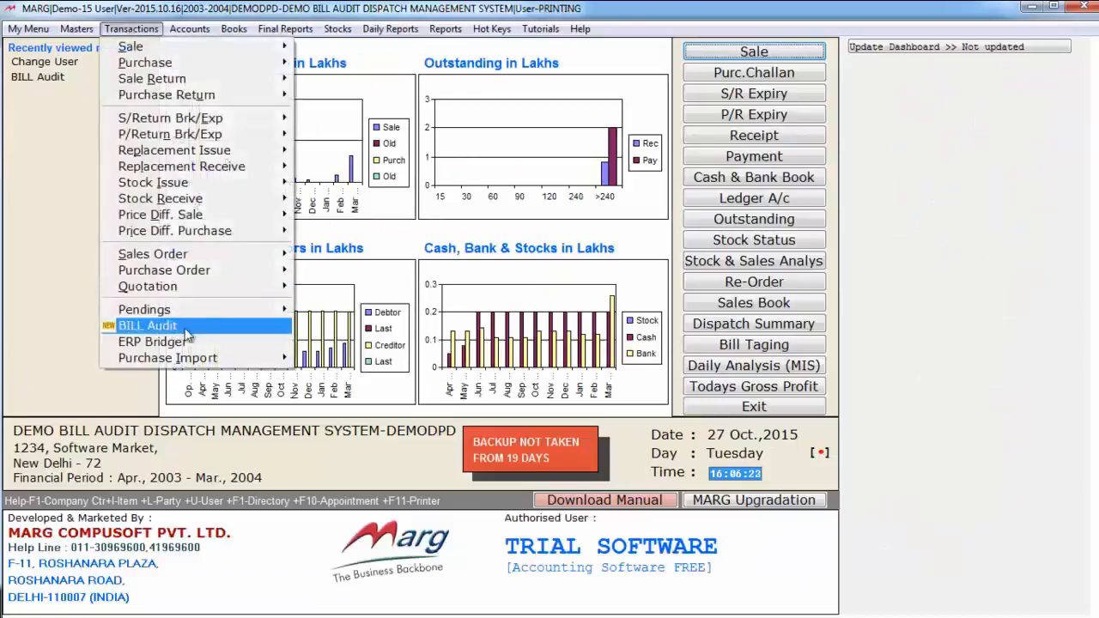
left_click(195, 330)
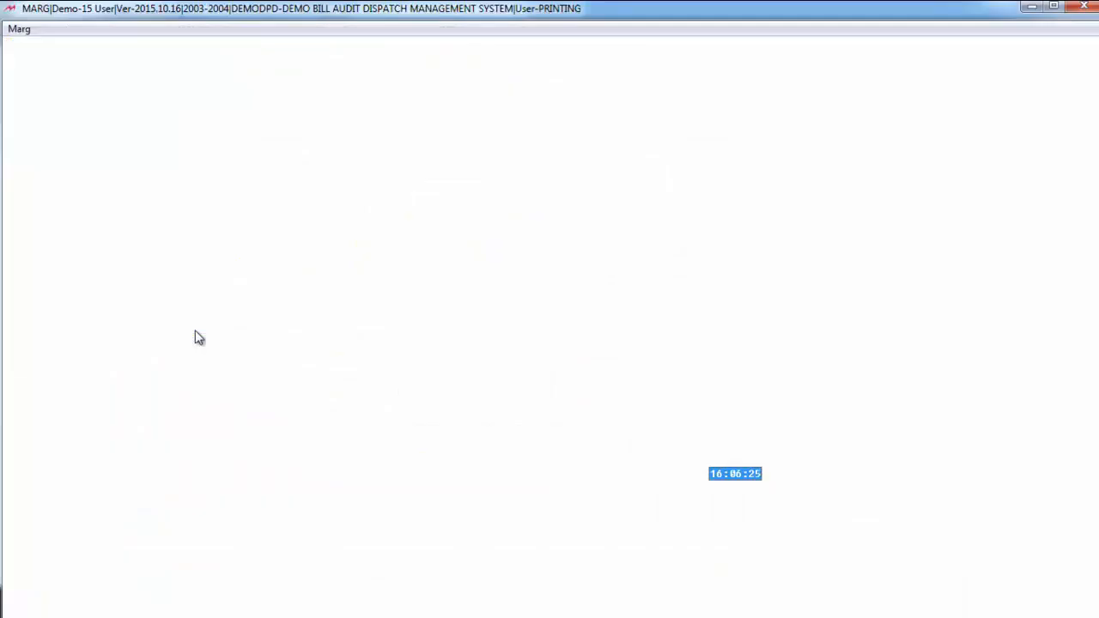
key("Return")
key("Return")
key("Return")
Examine the Show Bills choices ALL, PENDING and FINALIZED in the Bill Audit dialog
left_click(397, 250)
key("Up")
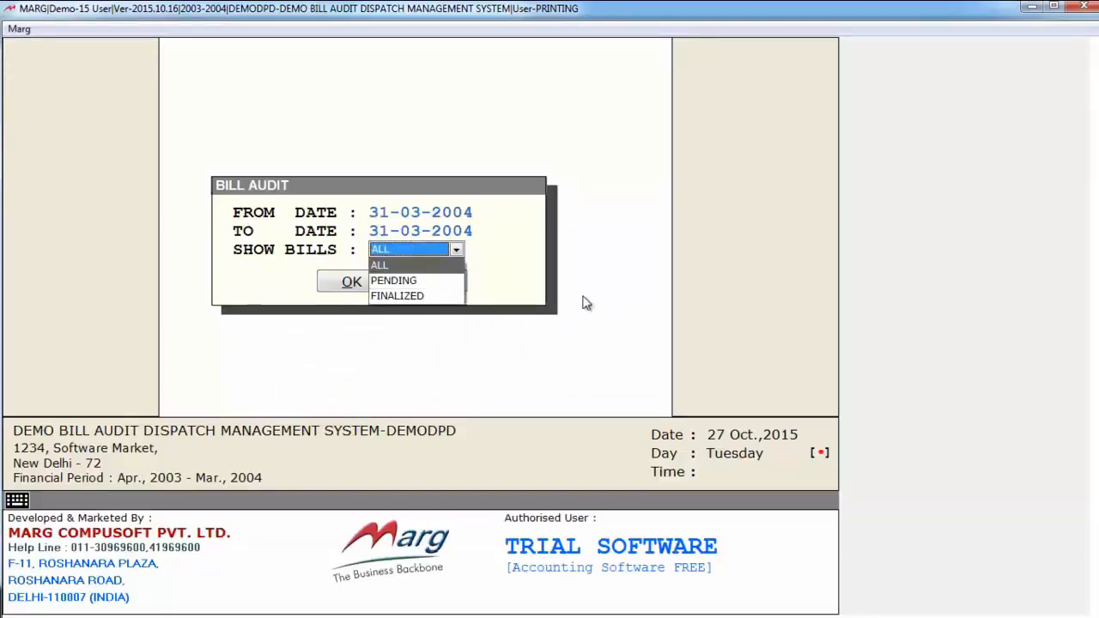
key("Down")
key("Up")
key("Down")
key("Down")
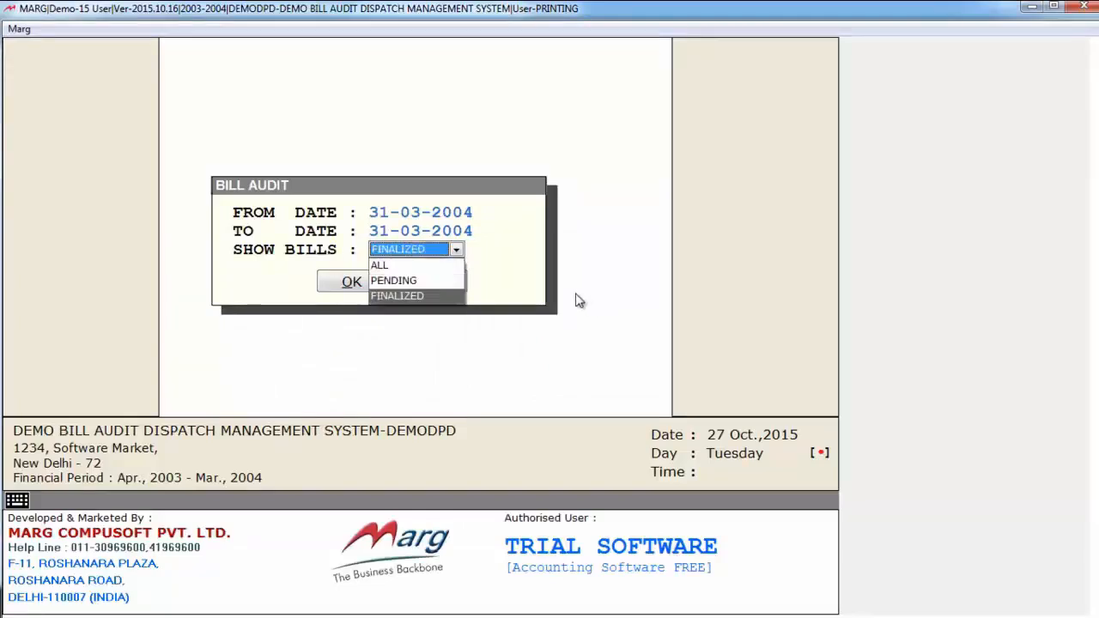
key("Up")
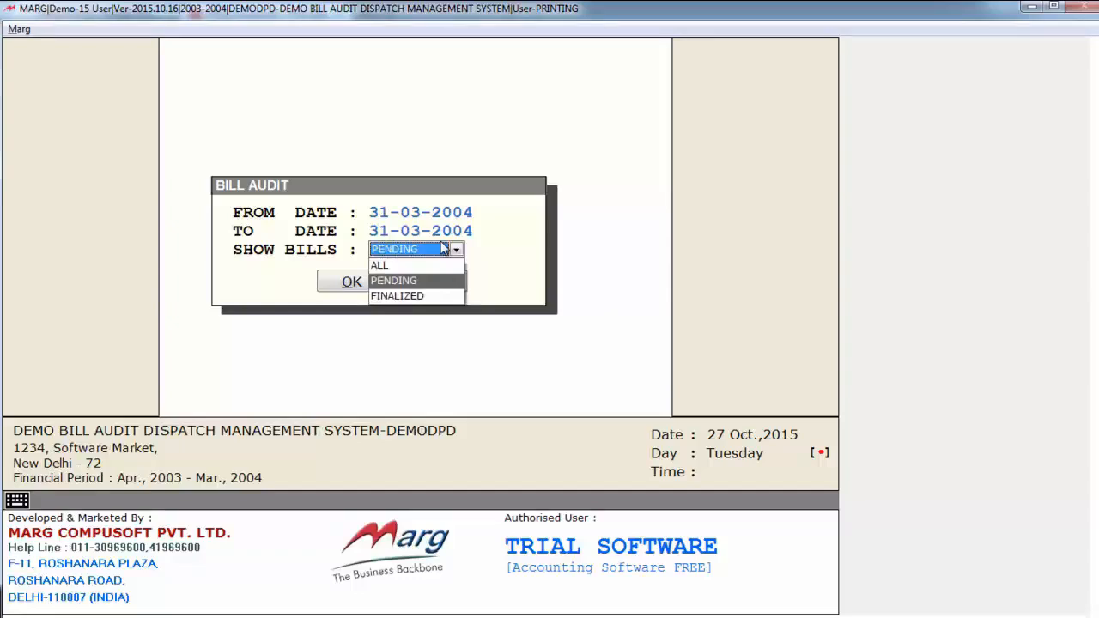
key("Down")
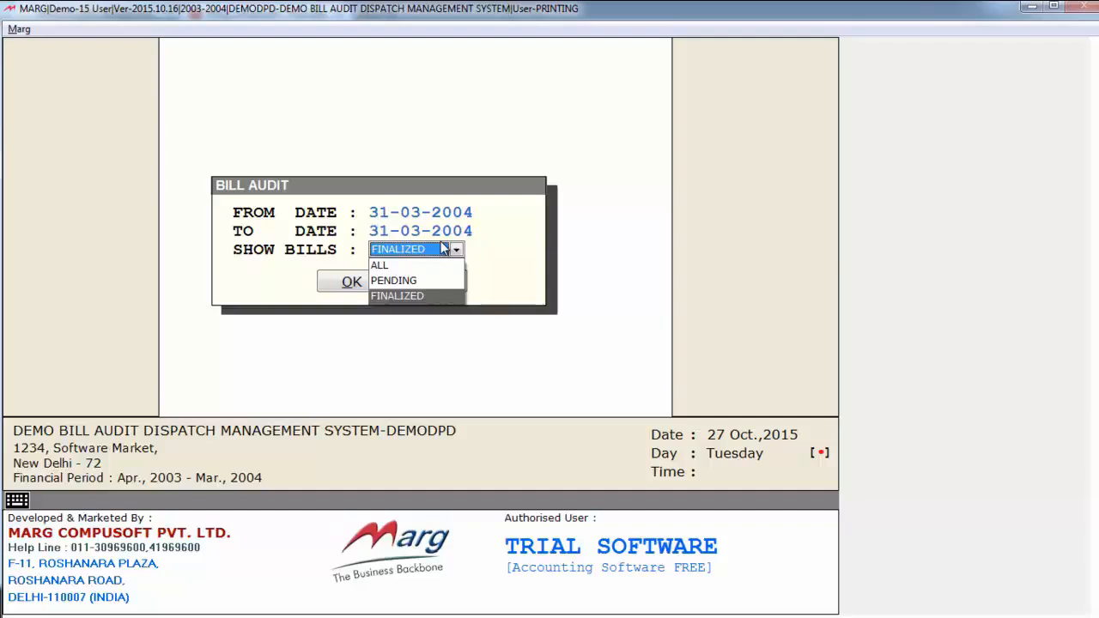
key("Up")
key("Up")
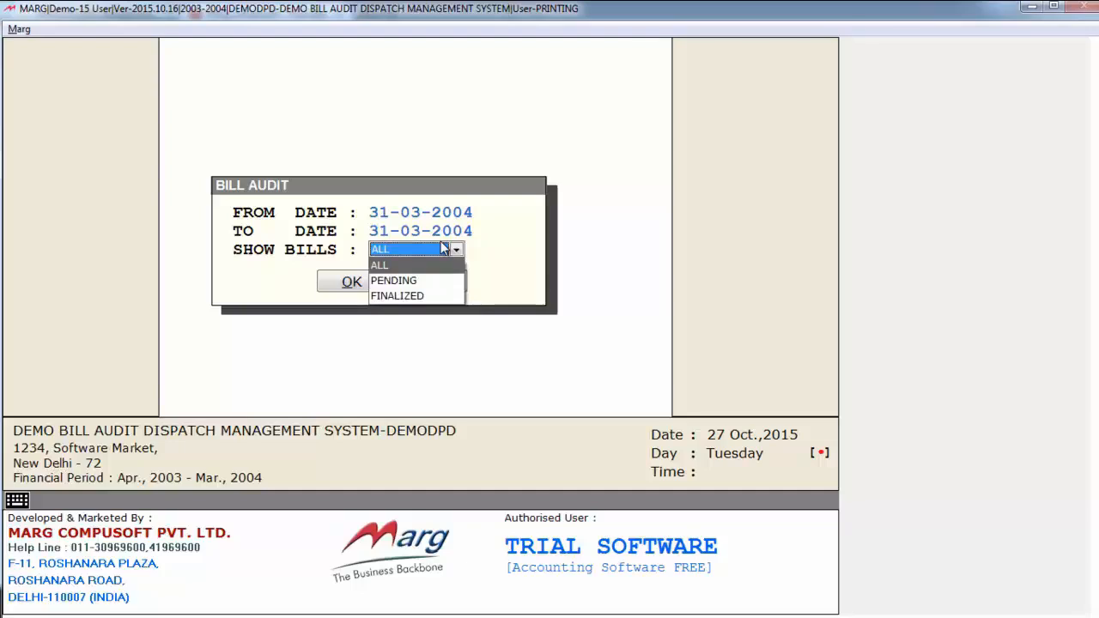
Set Show Bills to PENDING and load the bill audit board for printing
key("Down")
key("Return")
key("Return")
key("Return")
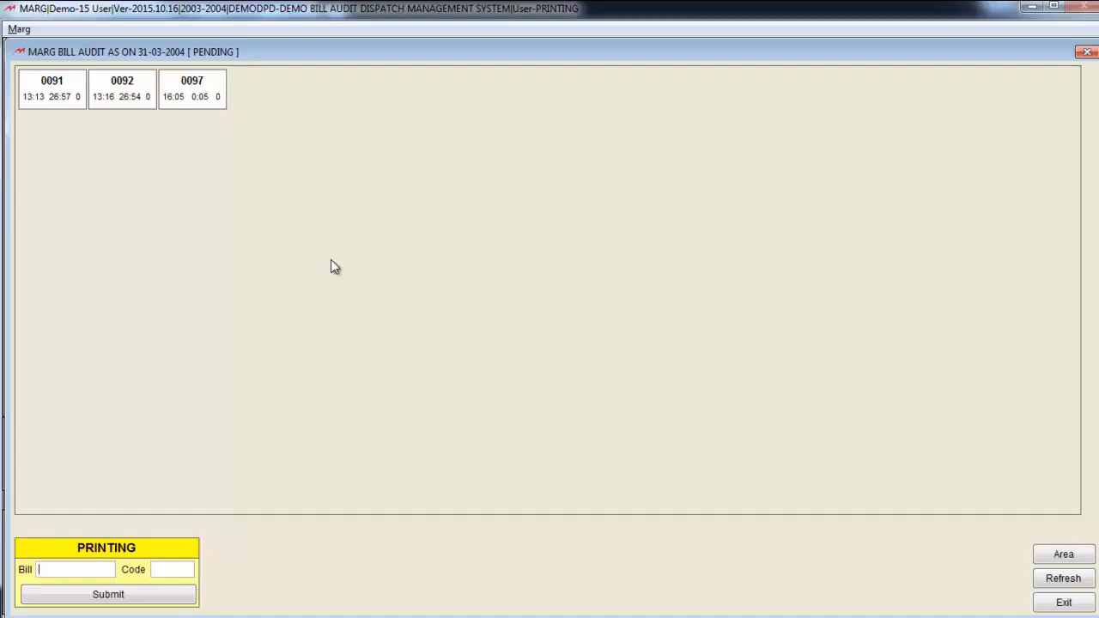
Fill in bill 0091 with code 1 in the Printing form without submitting, and clear the code
left_click(65, 99)
type("0091")
key("BackSpace")
key("BackSpace")
key("BackSpace")
key("BackSpace")
type("0091")
key("Return")
type("1")
mouse_move(34, 108)
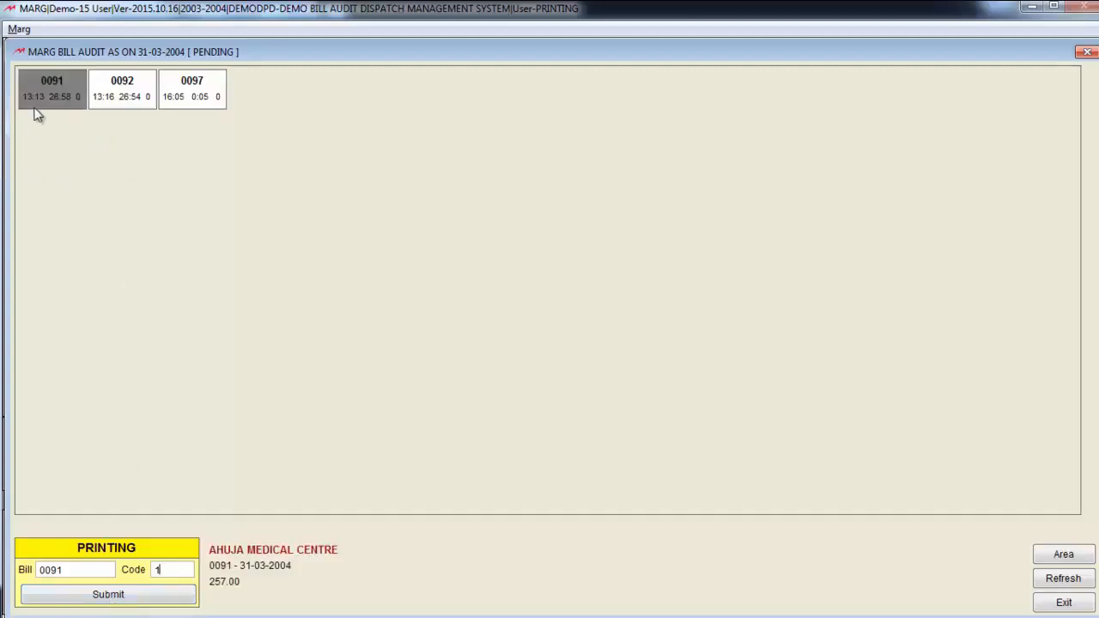
left_click(78, 567)
key("BackSpace")
left_click(174, 572)
key("BackSpace")
Select bill 0091 on the board and submit it for printing with code 1
left_click(72, 103)
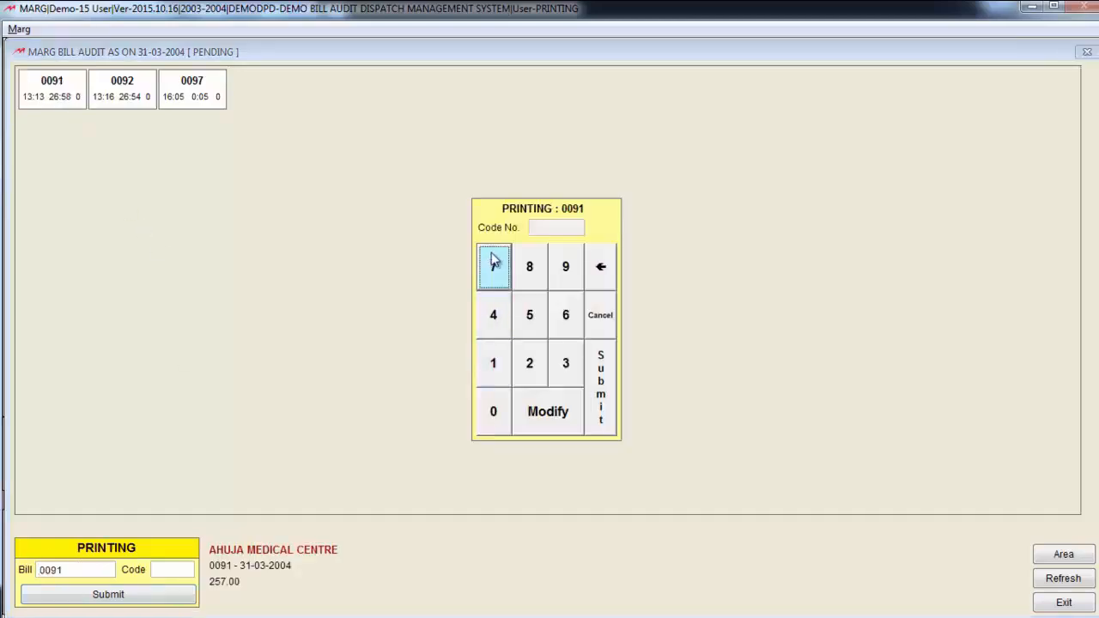
left_click(492, 361)
left_click(601, 401)
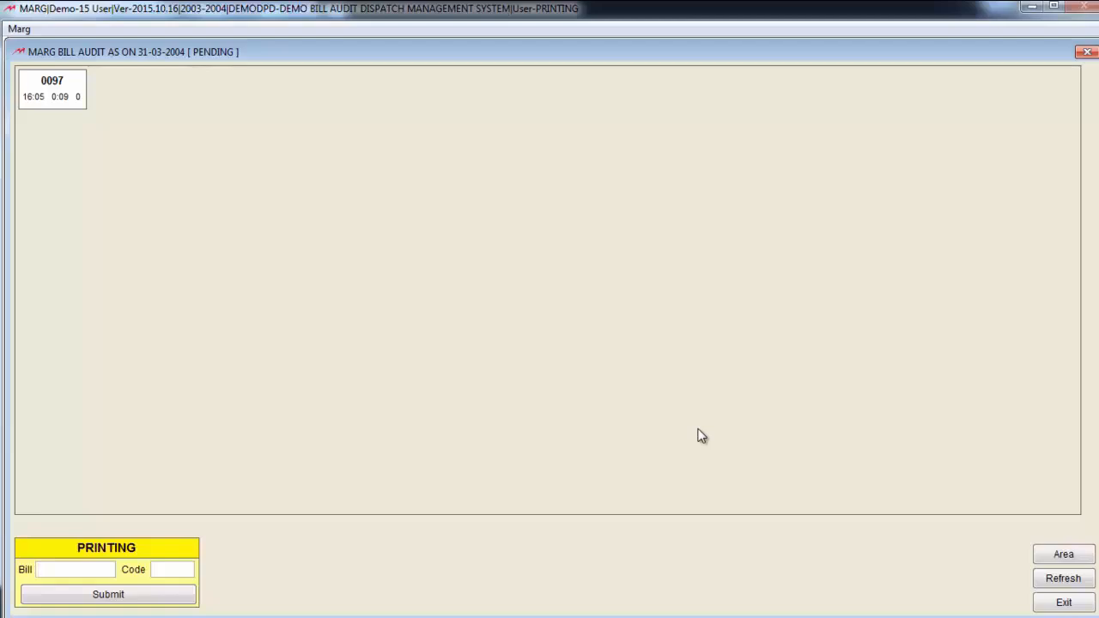
Exit the printing bill audit board and confirm leaving it
key("Escape")
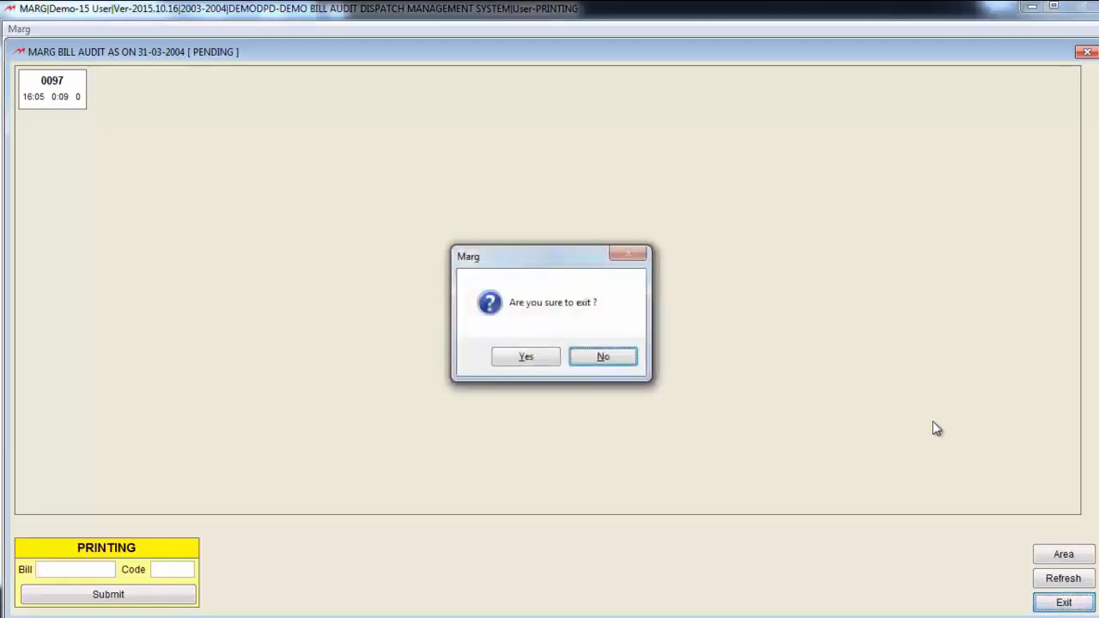
key("Left")
key("Return")
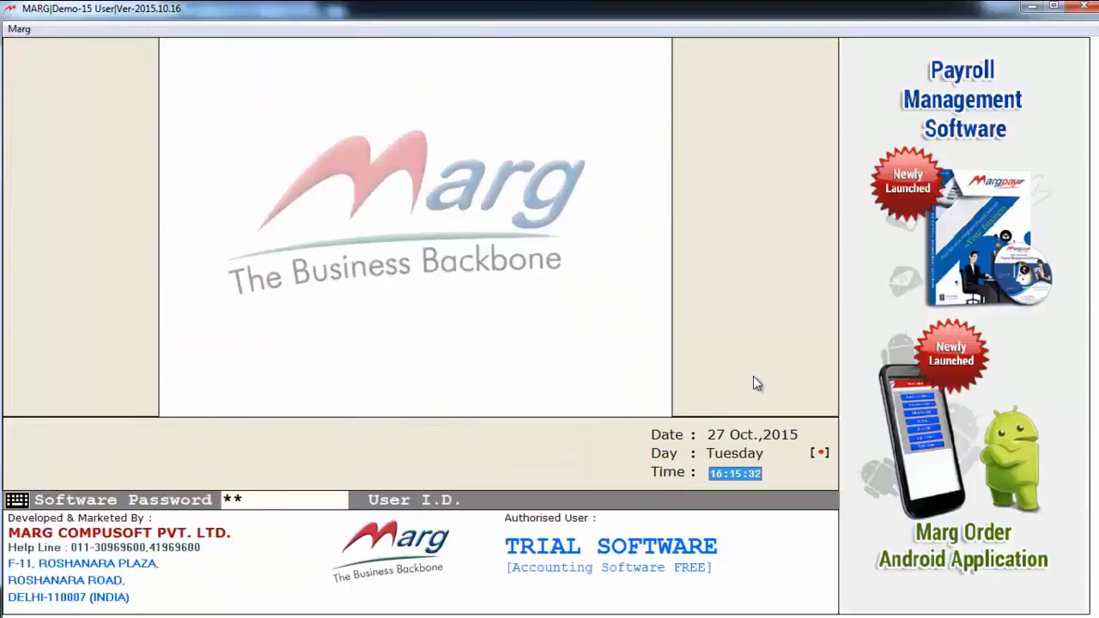
Log in again with the software password and the User I.D. of the PACKING operator
type("rg")
key("Return")
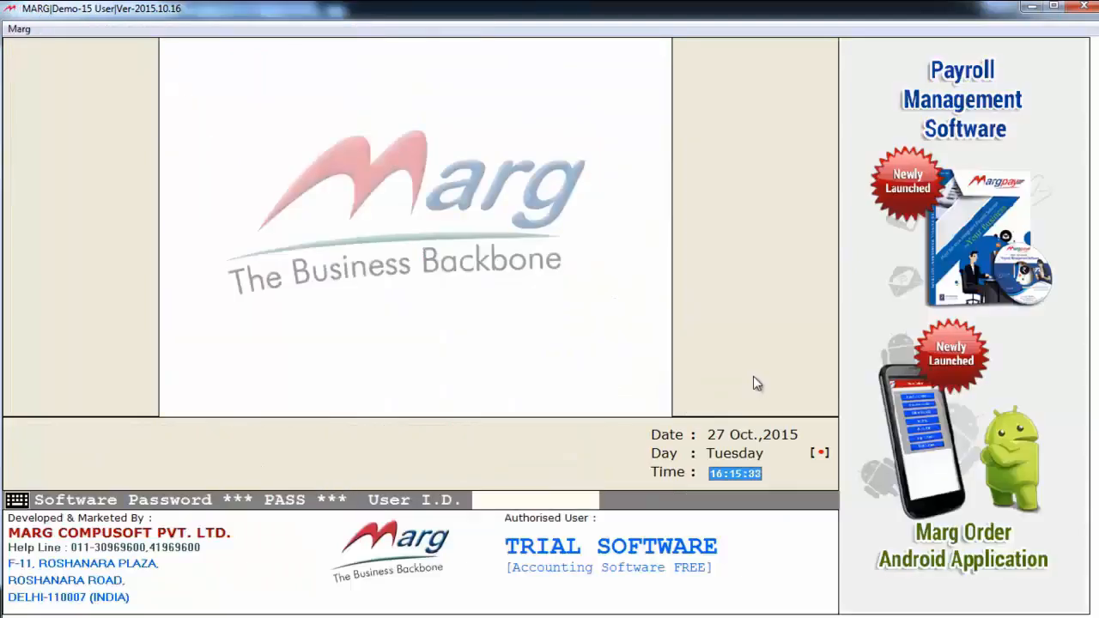
type("ma")
key("BackSpace")
key("BackSpace")
type("*****")
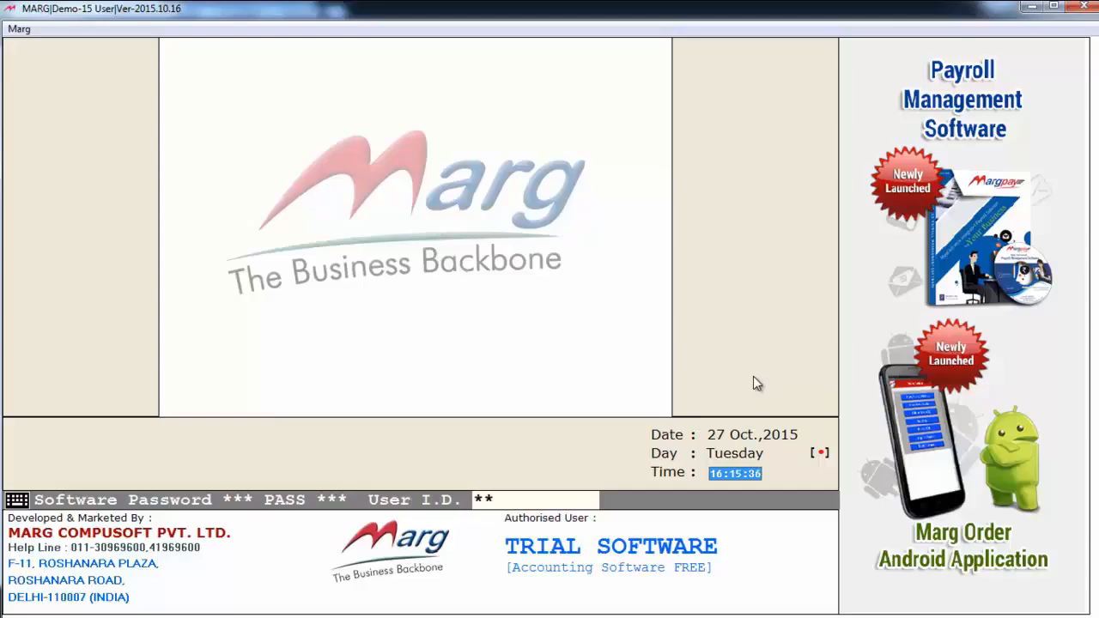
type("ng")
key("Return")
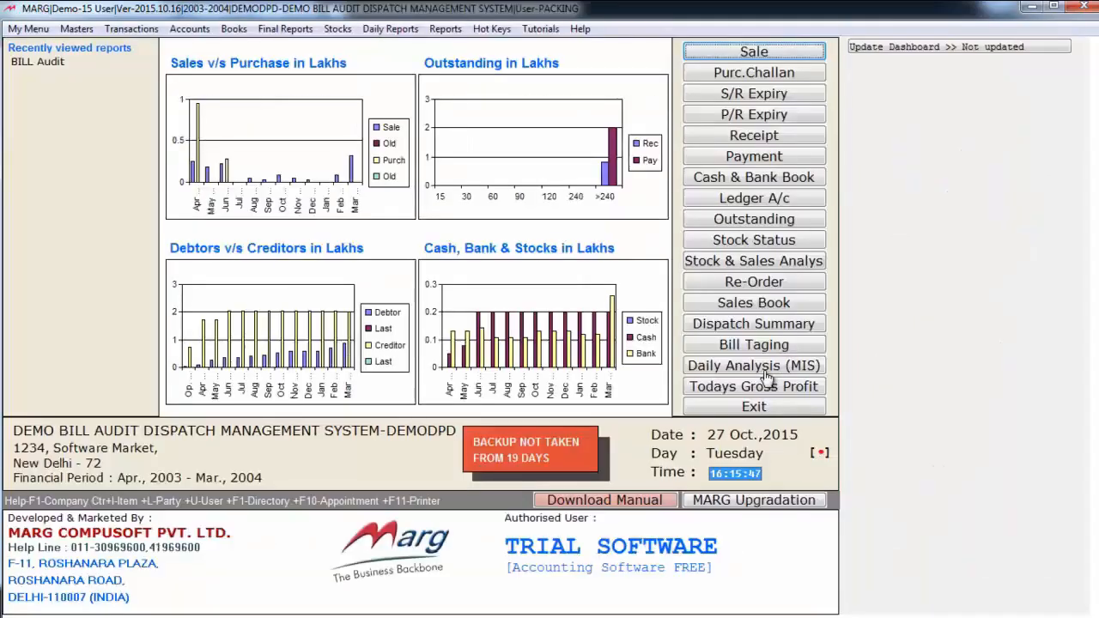
Open Bill Audit as the packing operator and show PENDING bills for 31-03-2004
key("alt+t")
key("Up")
key("Up")
key("Up")
key("Return")
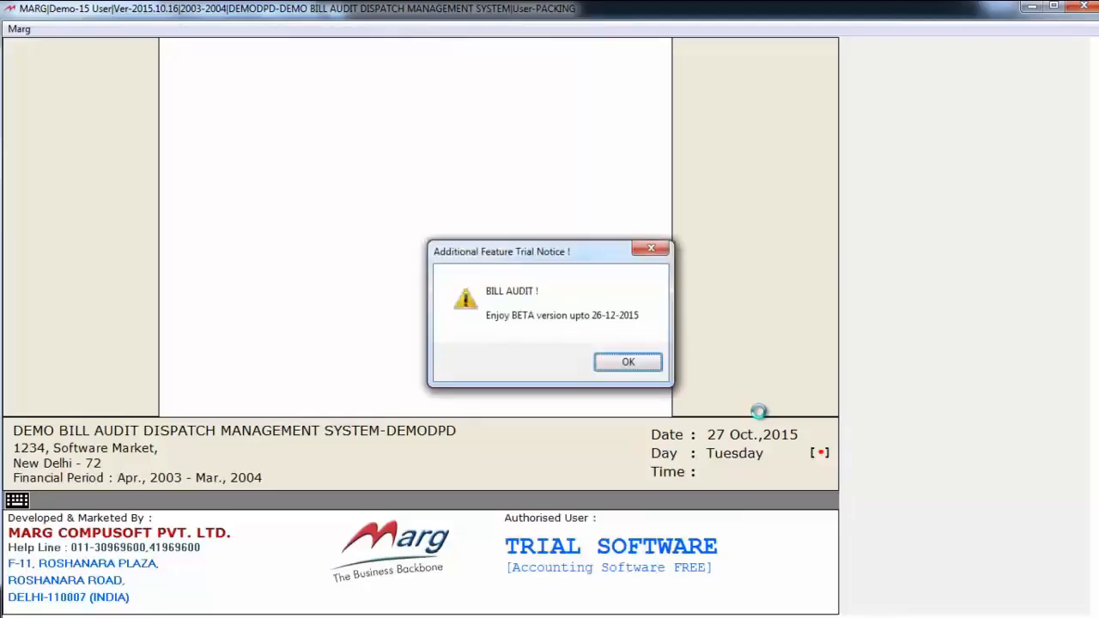
key("Return")
key("Return")
key("Return")
key("alt+Down")
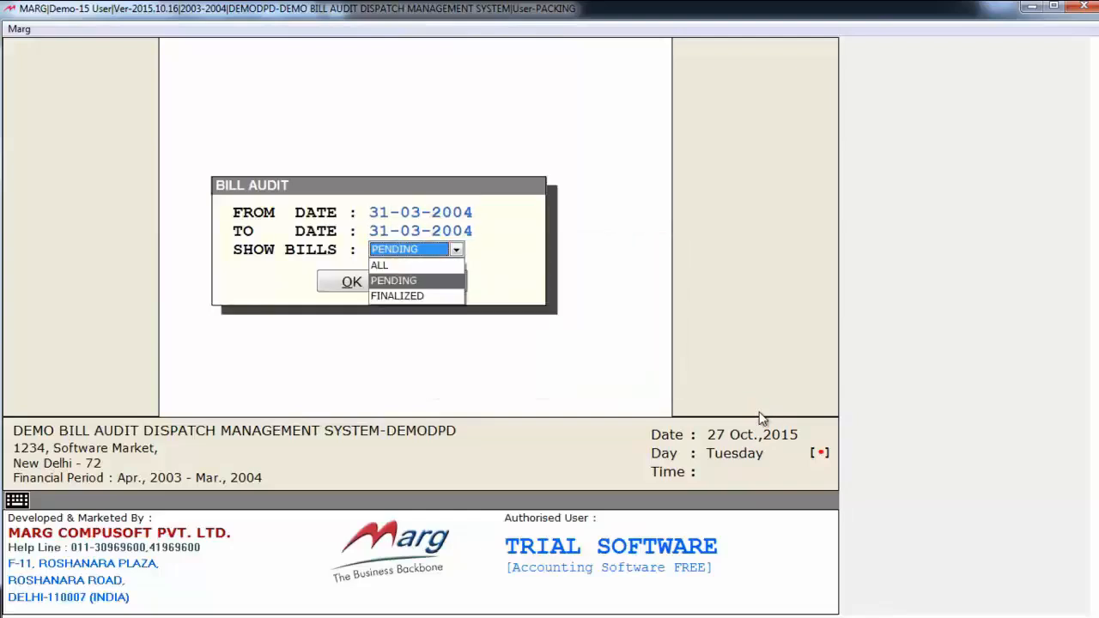
key("Return")
key("Return")
key("Return")
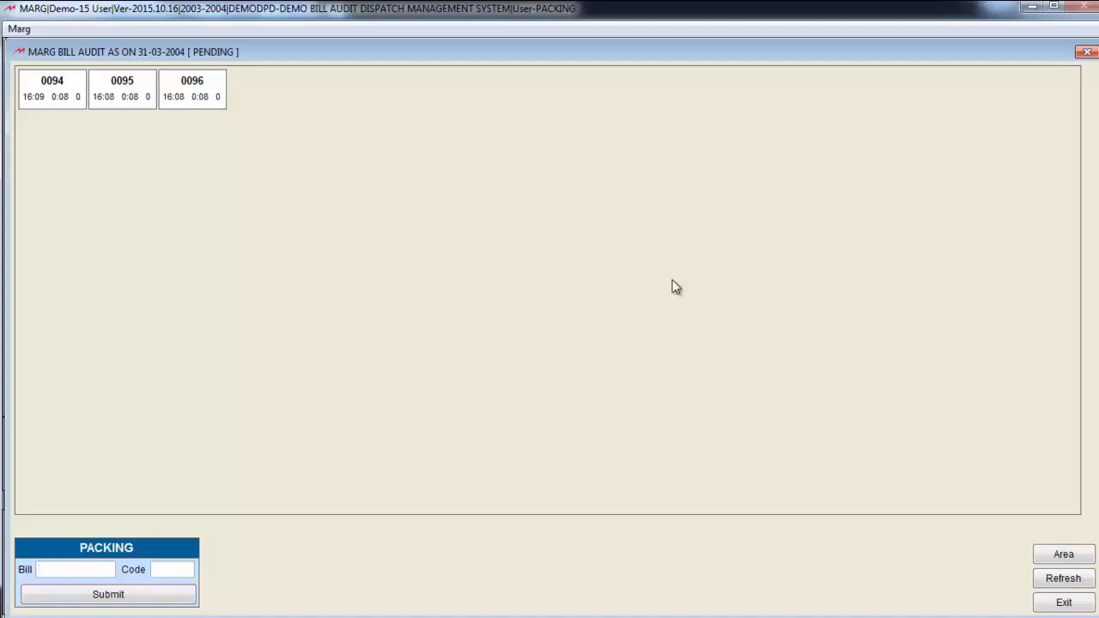
Select bill 0094 on the board and submit it for packing with code 2
left_click(80, 91)
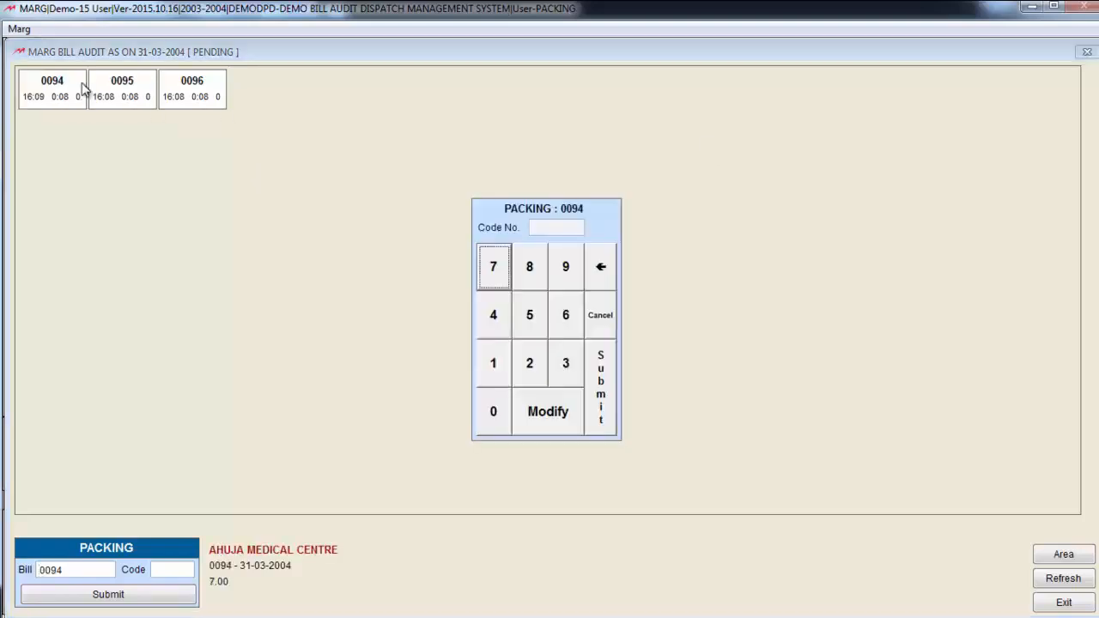
left_click(532, 383)
left_click(603, 383)
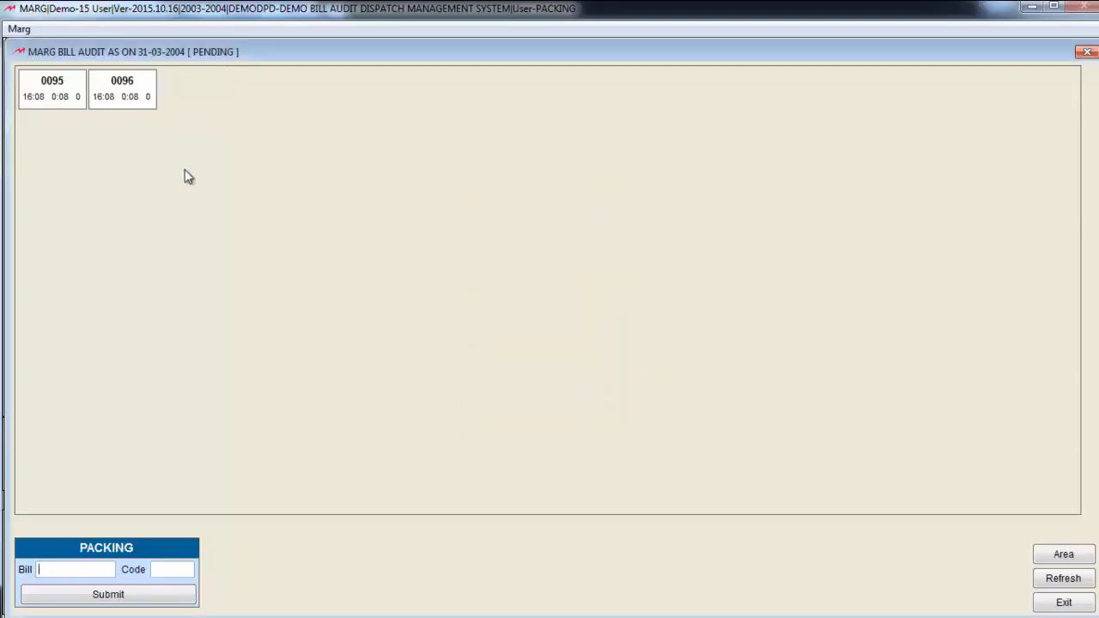
Refresh the packing board and submit bill 0095 for packing with code 2
left_click(1065, 579)
left_click(73, 107)
left_click(533, 362)
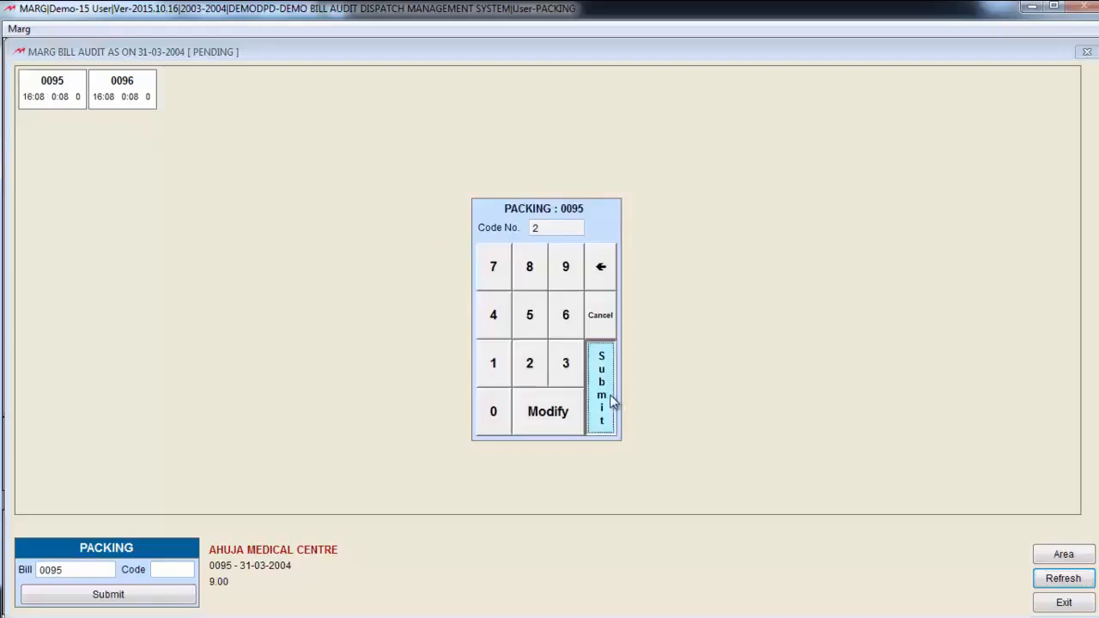
left_click(613, 399)
Refresh the board again and submit bill 0096 for packing with code 2
left_click(1061, 577)
left_click(59, 94)
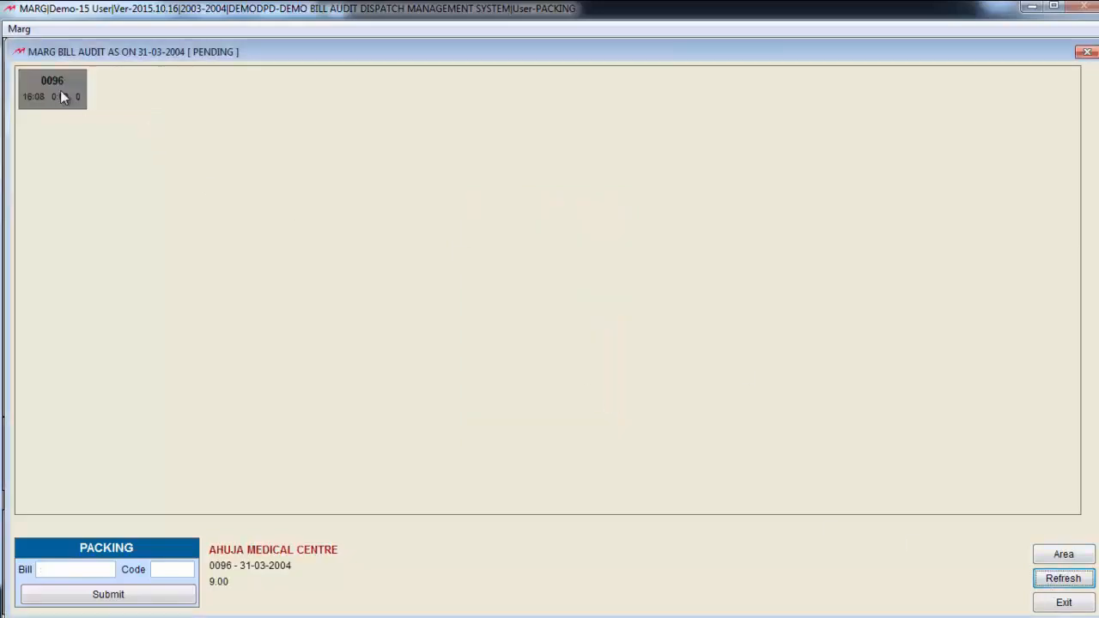
left_click(540, 368)
left_click(600, 388)
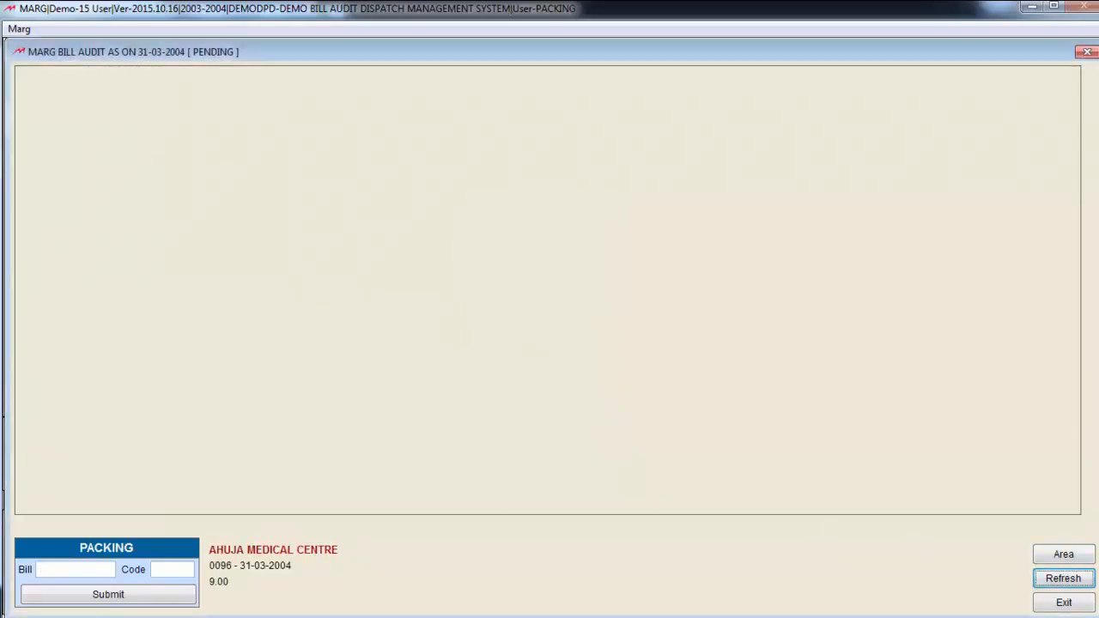
Leave the packing board and log in again with the software password and the User I.D. of the DELIVER operator
key("Escape")
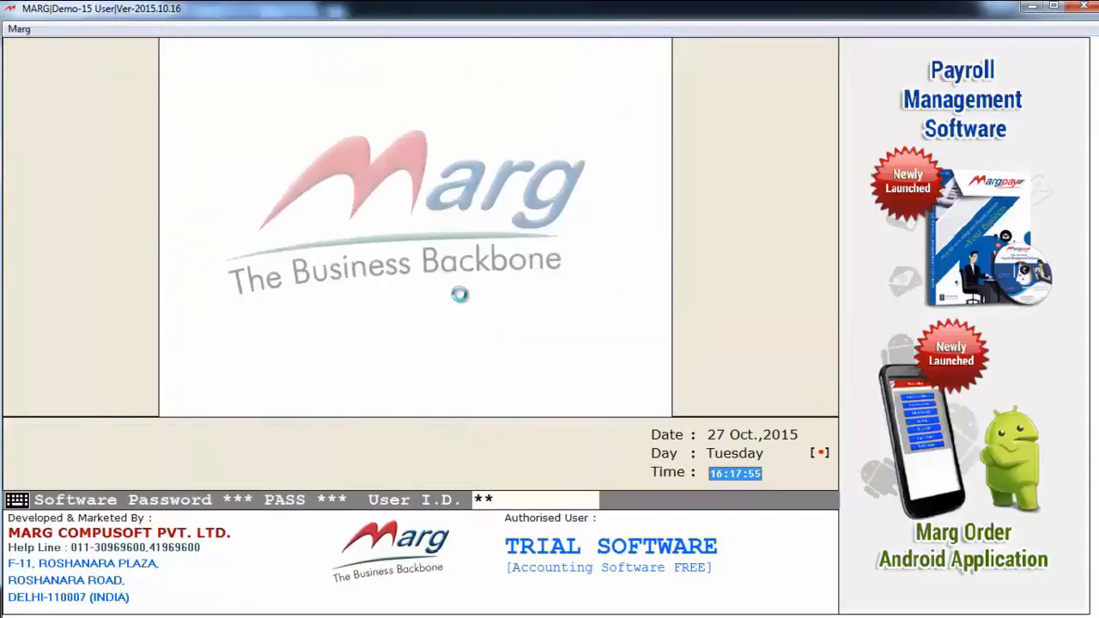
type("*****")
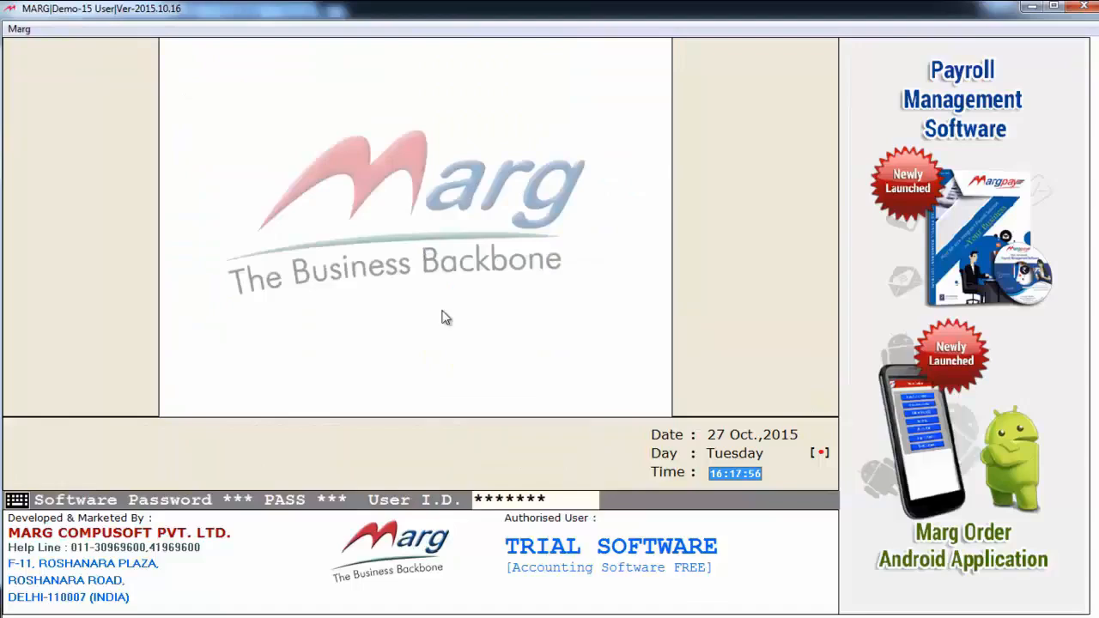
key("Return")
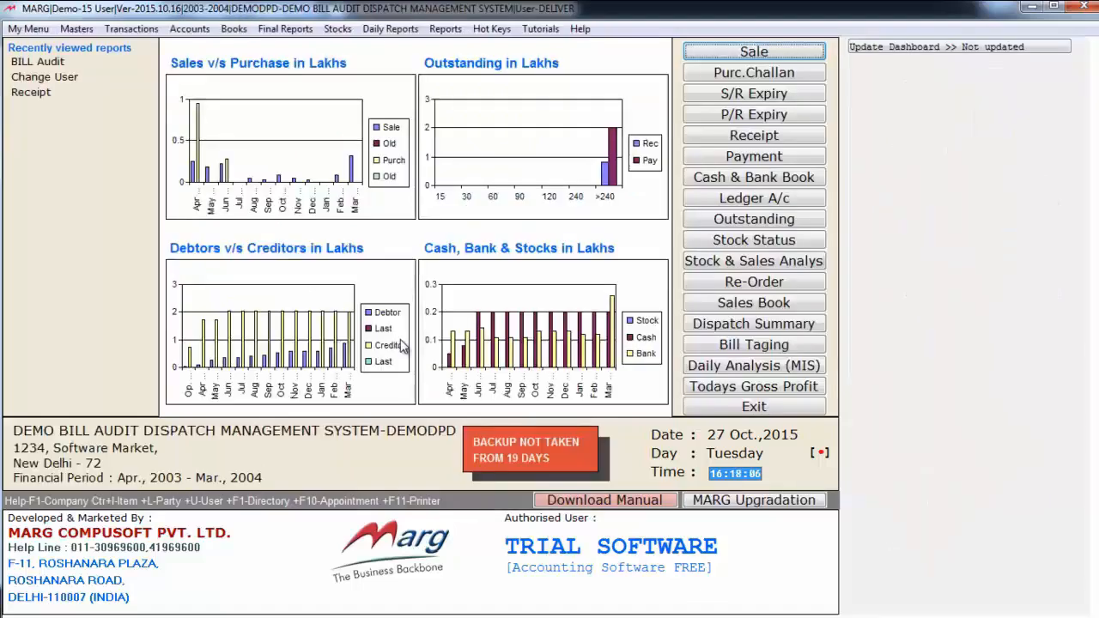
Open Bill Audit as the delivery operator and show PENDING bills for 31-03-2004
key("alt+t")
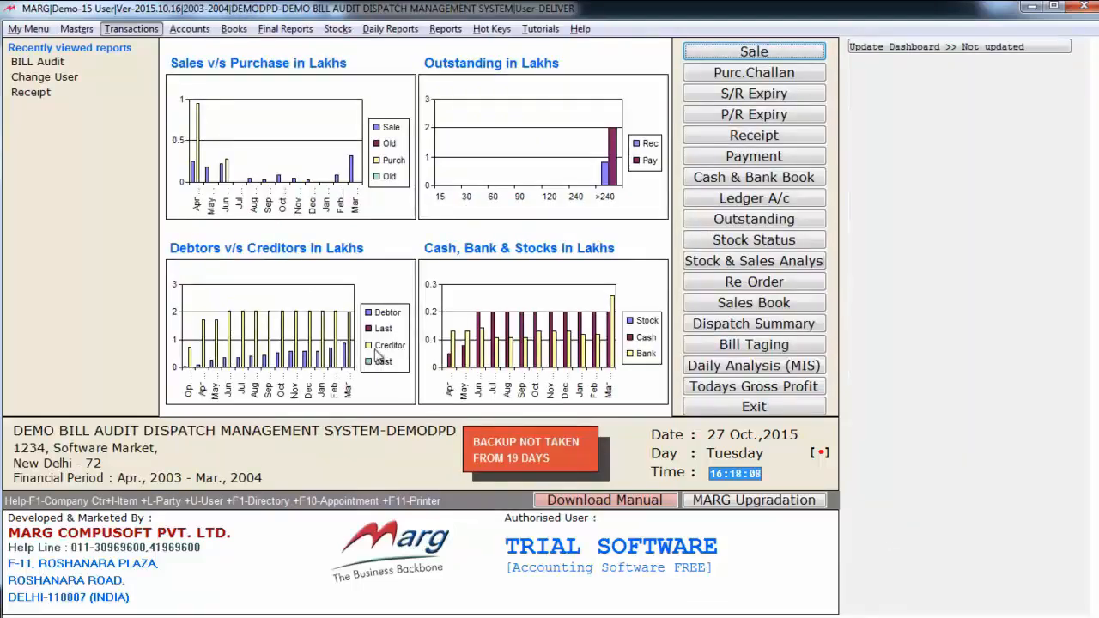
key("Down")
key("Down")
key("Down")
key("Down")
key("Down")
key("Down")
key("Down")
key("Down")
key("Down")
key("Down")
key("Down")
key("Down")
key("Down")
key("Down")
key("Down")
key("Down")
key("Down")
key("Return")
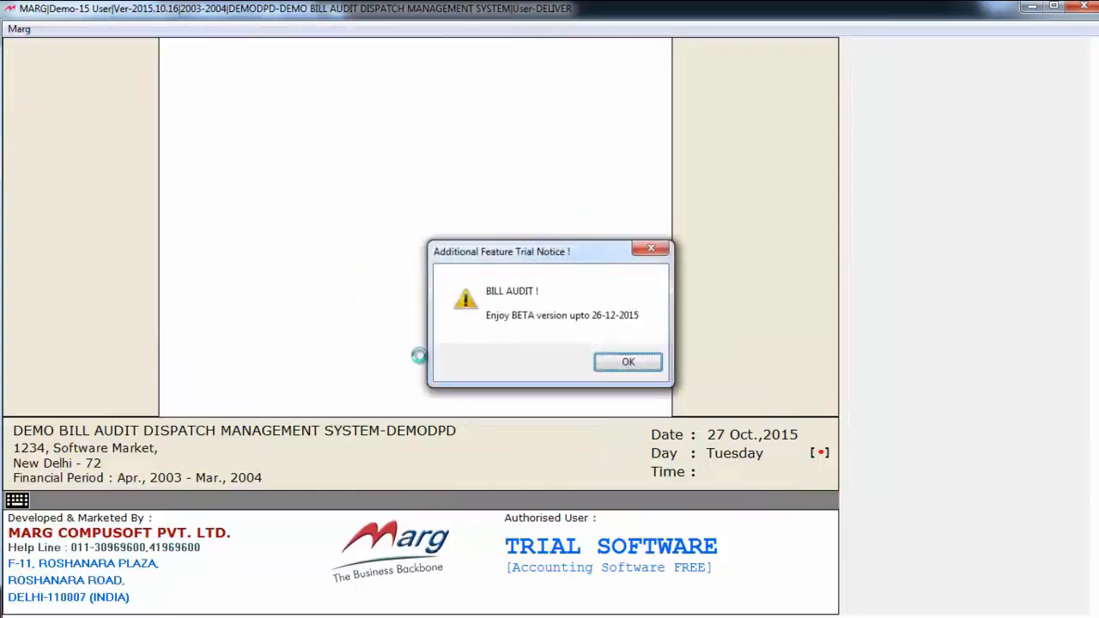
key("Return")
key("Return")
key("Return")
key("Return")
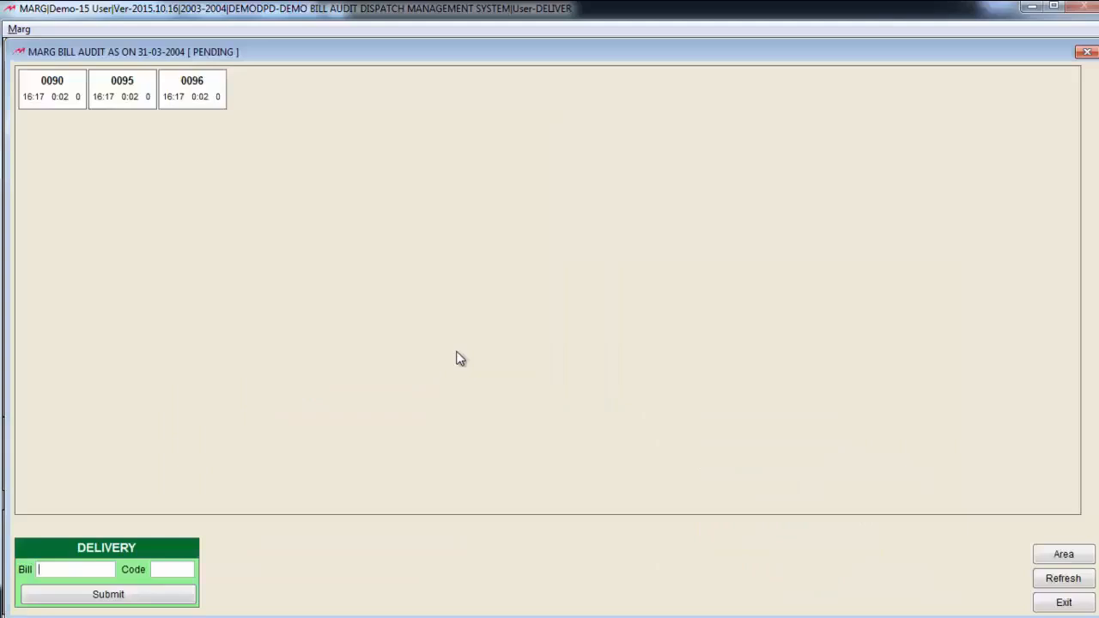
Submit bill 0090 for delivery and issue it to the preselected delivery person
left_click(62, 89)
left_click(598, 382)
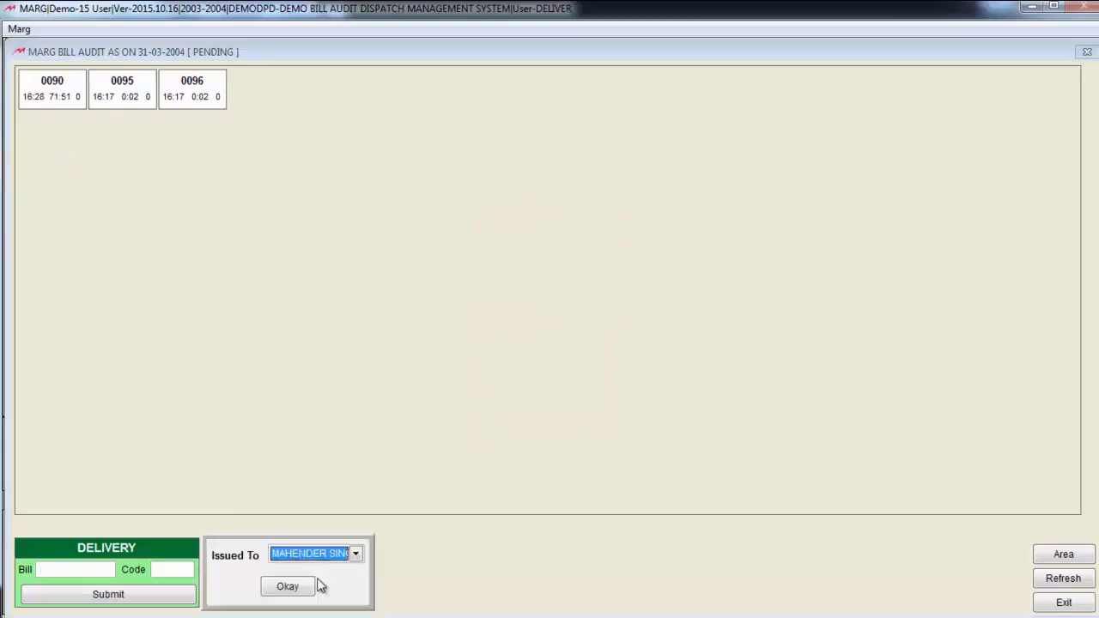
left_click(313, 586)
Submit the remaining pending bills for delivery, issue the last one to the third listed delivery person, and exit the board
left_click(75, 99)
left_click(558, 359)
left_click(601, 395)
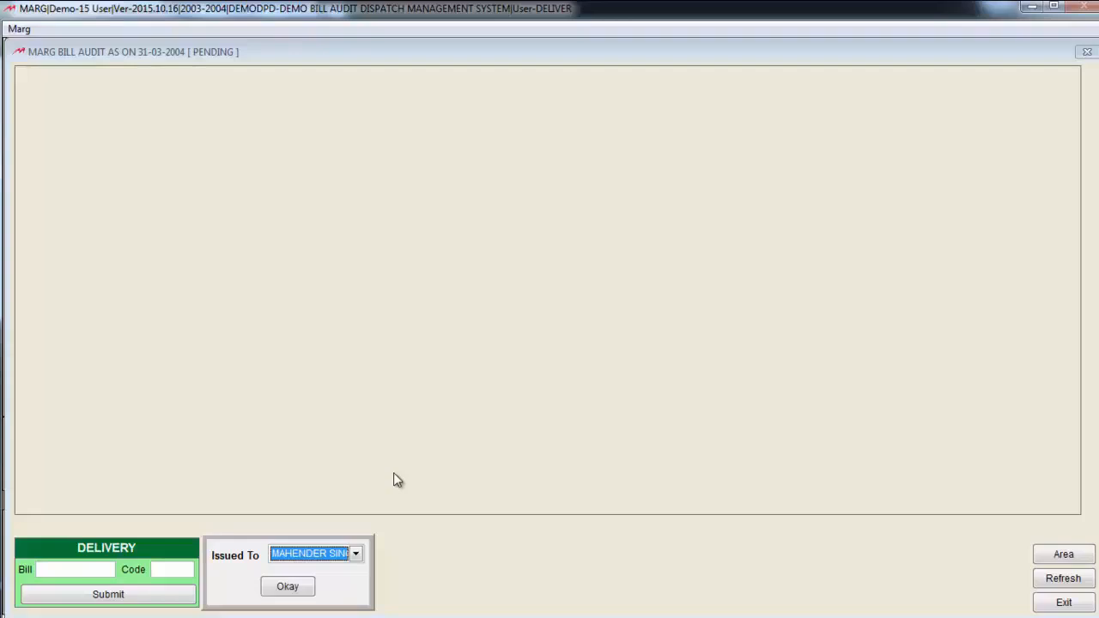
left_click(309, 560)
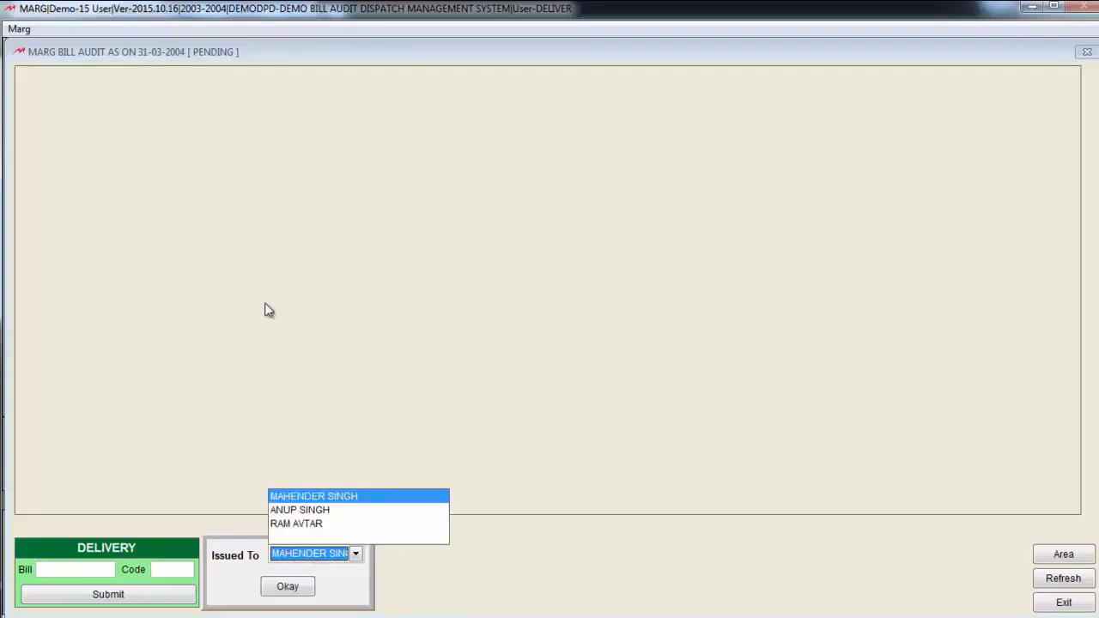
key("Down")
key("Down")
key("Return")
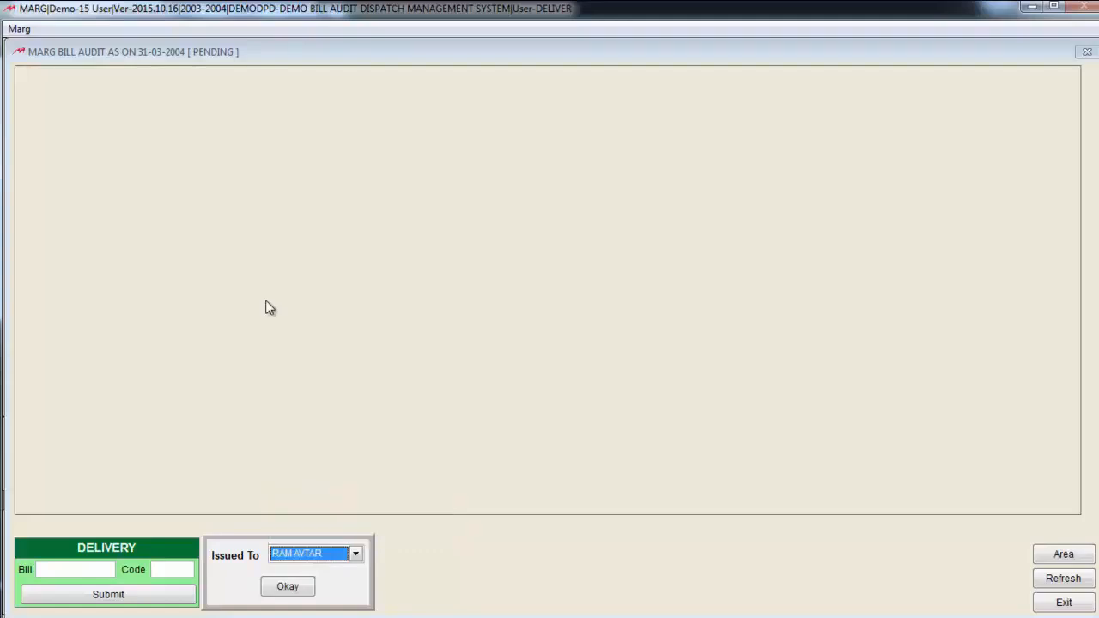
left_click(295, 586)
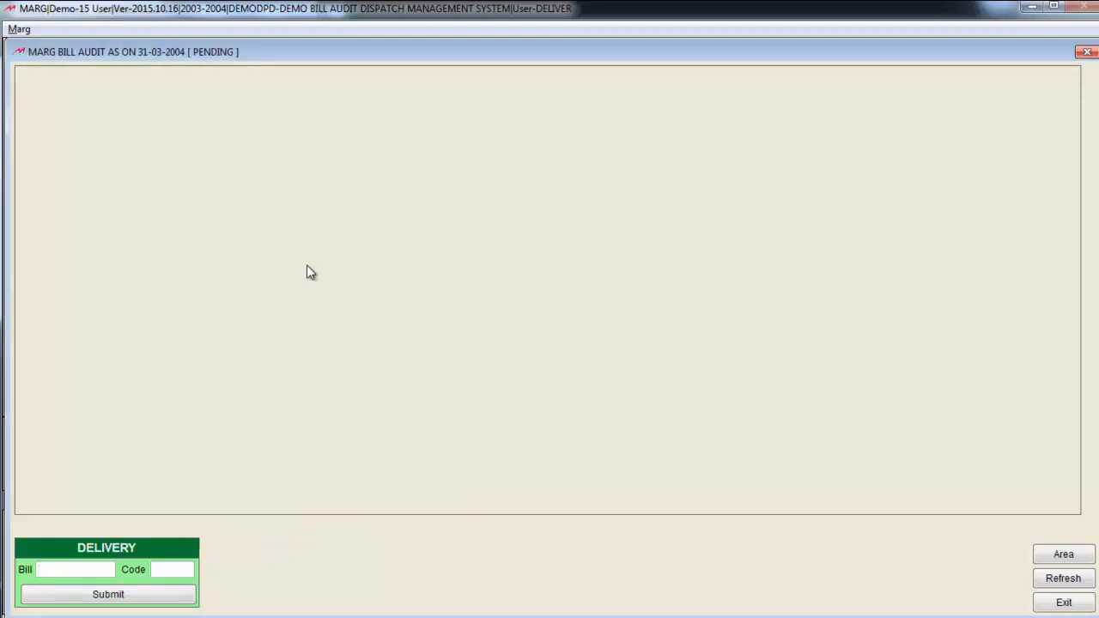
key("Escape")
key("Return")
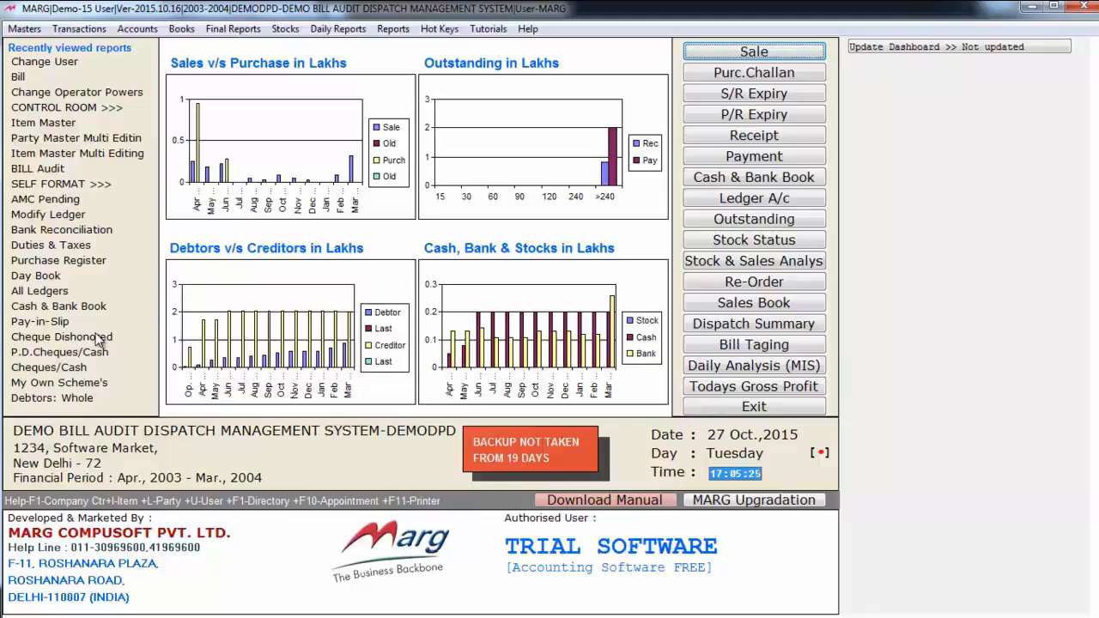
Open Bill Audit as the MARG user and show PENDING bills for 31-03-2004
key("alt+t")
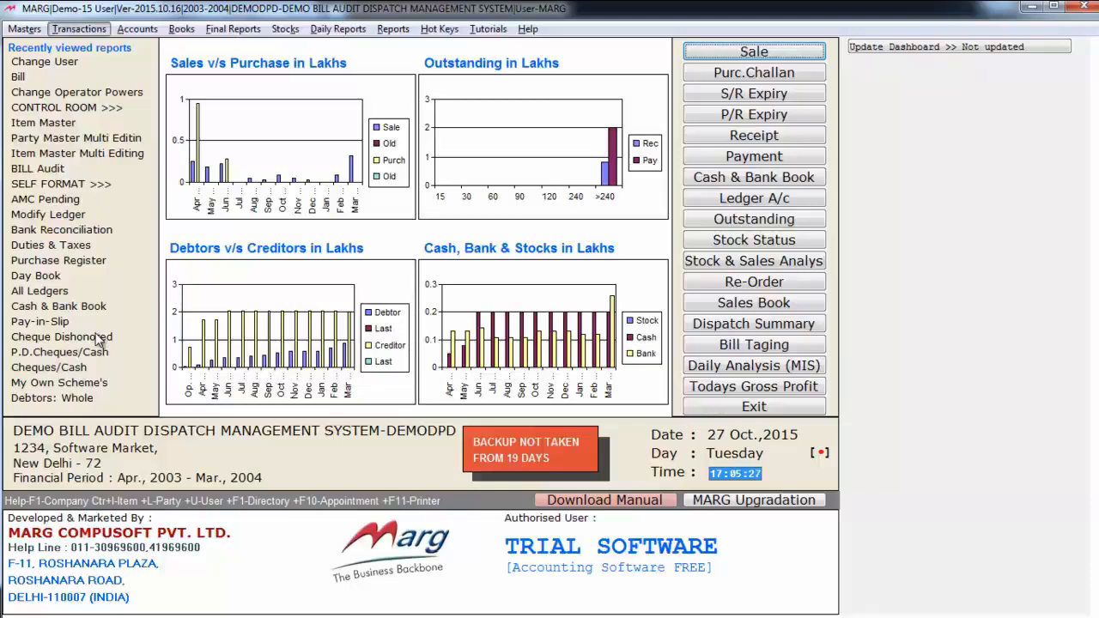
key("Up")
key("Up")
key("Up")
key("Up")
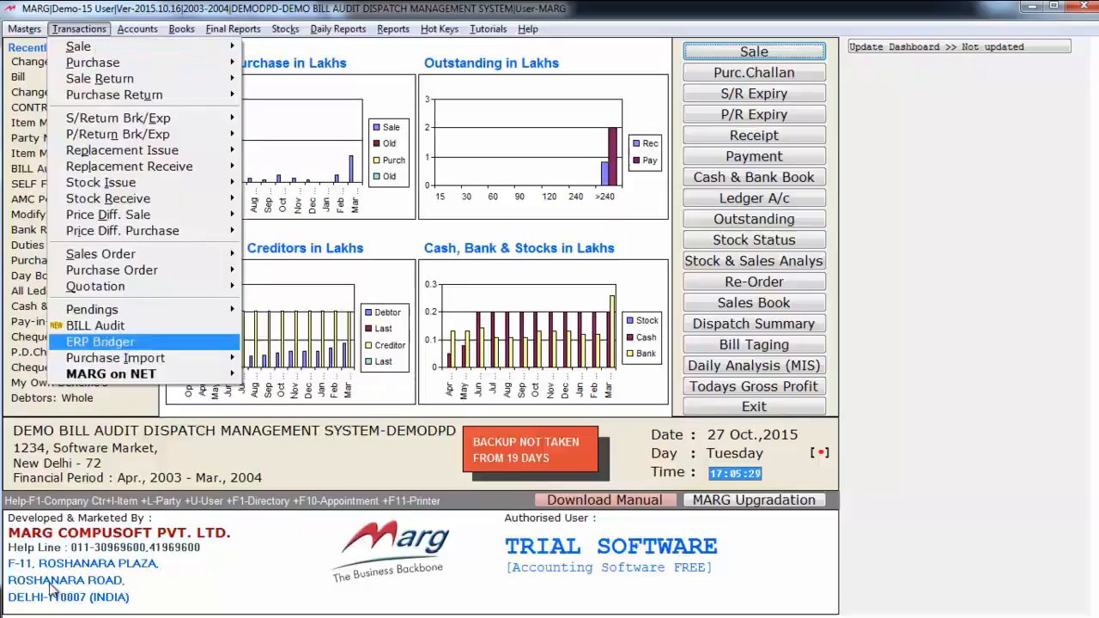
key("Return")
key("Return")
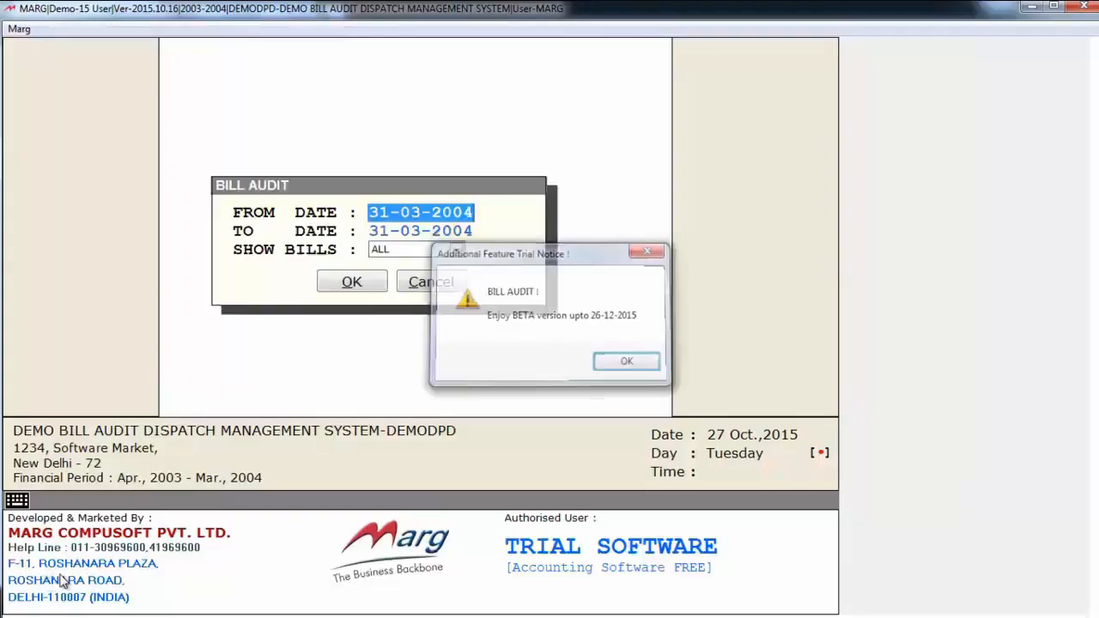
key("Return")
key("Return")
key("alt+Down")
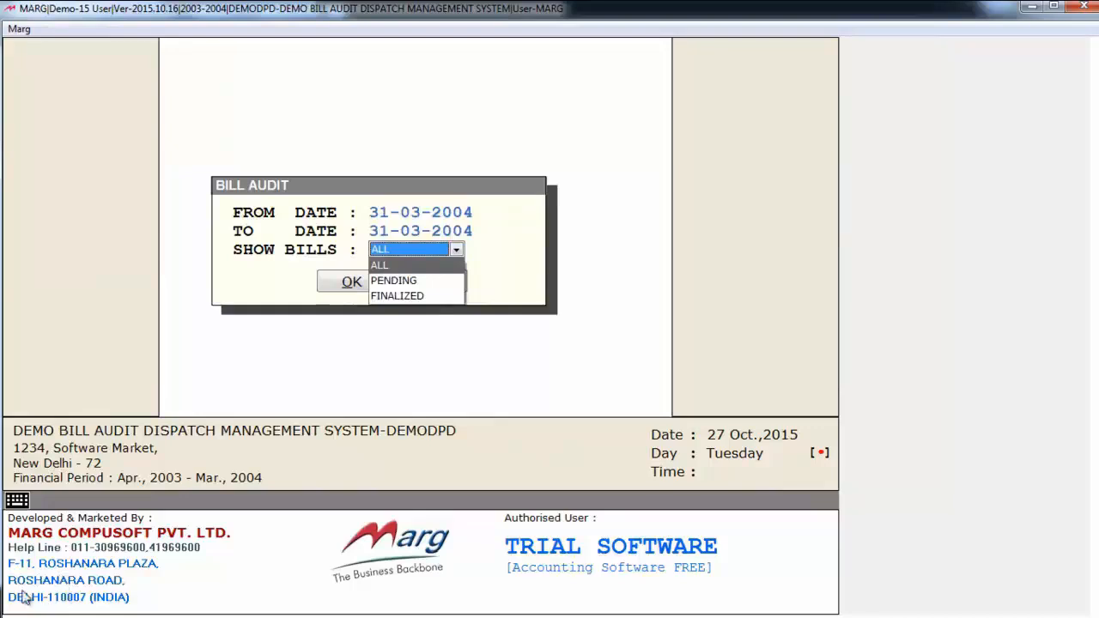
key("Down")
key("Down")
key("Up")
key("Return")
key("Return")
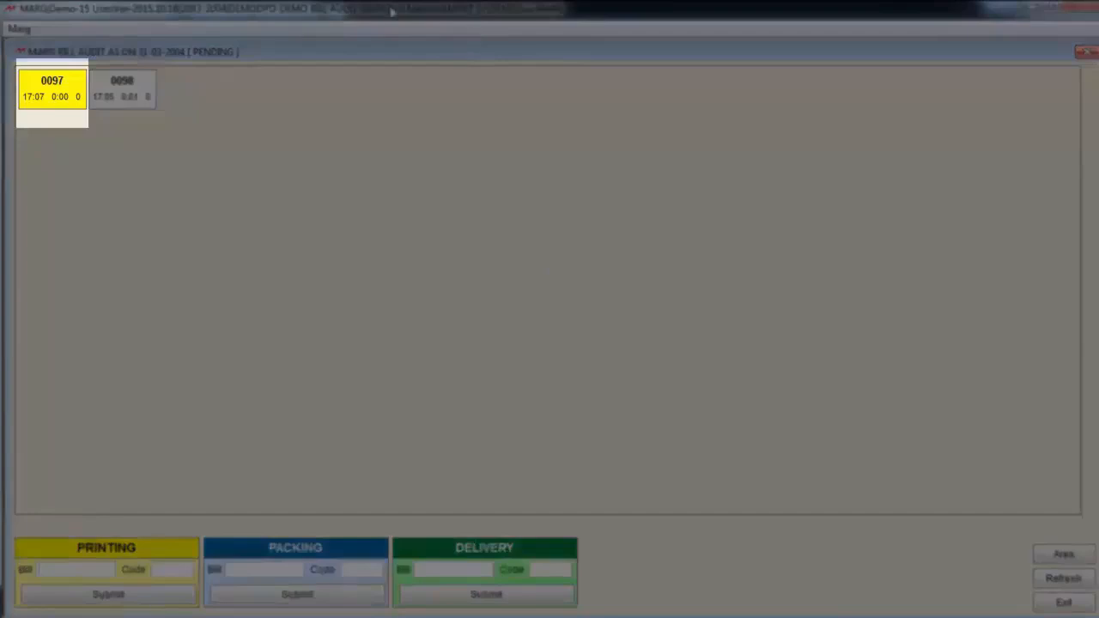
Select the already printed bill 0097 on the board and submit it for packing with the packer's code
left_click(49, 110)
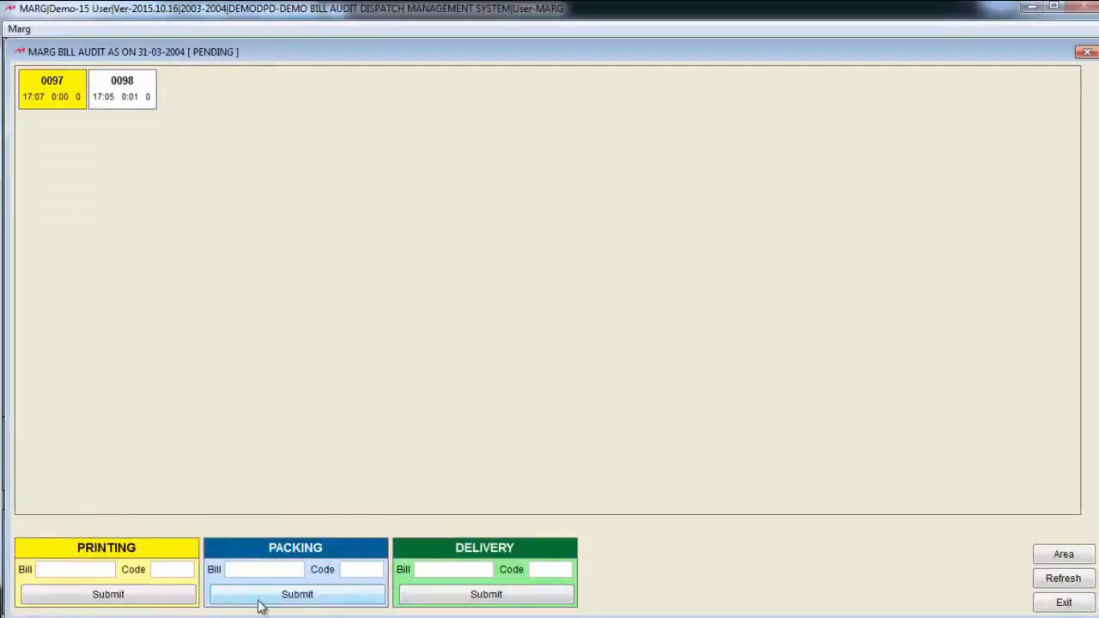
left_click(63, 107)
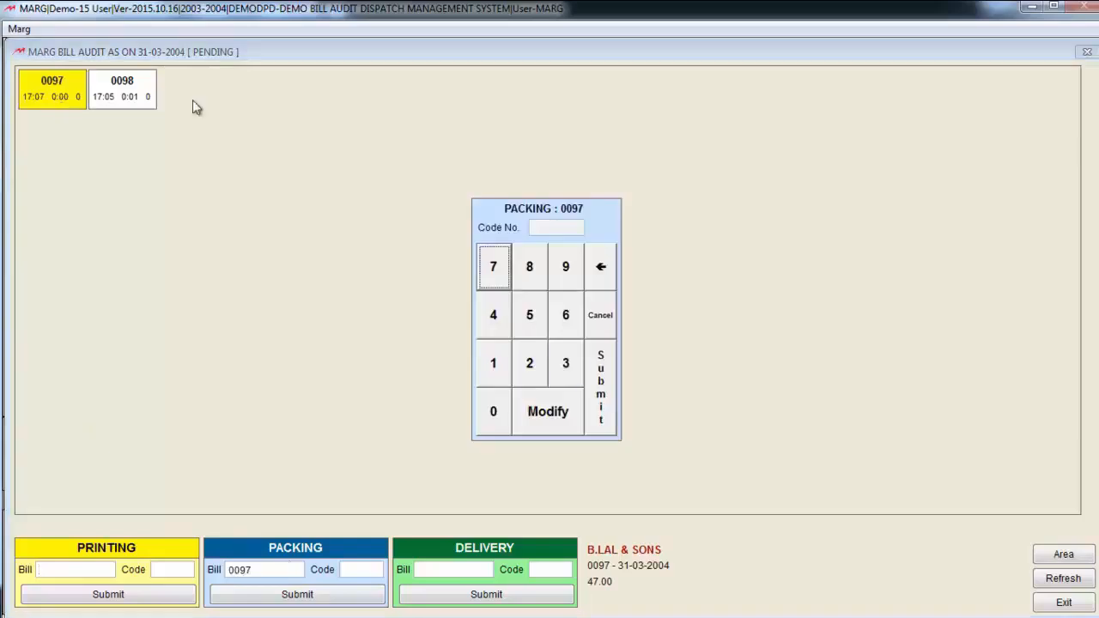
left_click(548, 378)
left_click(601, 386)
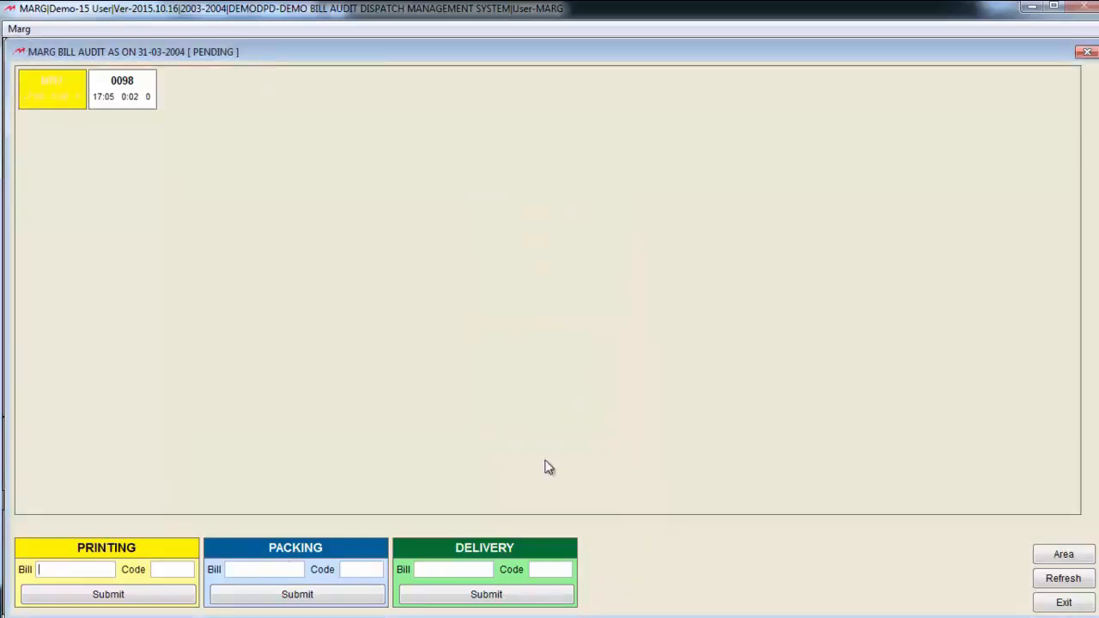
Submit bill 0097 for delivery with the operator's code and confirm who it is issued to
left_click(45, 101)
left_click(548, 370)
left_click(604, 383)
left_click(733, 554)
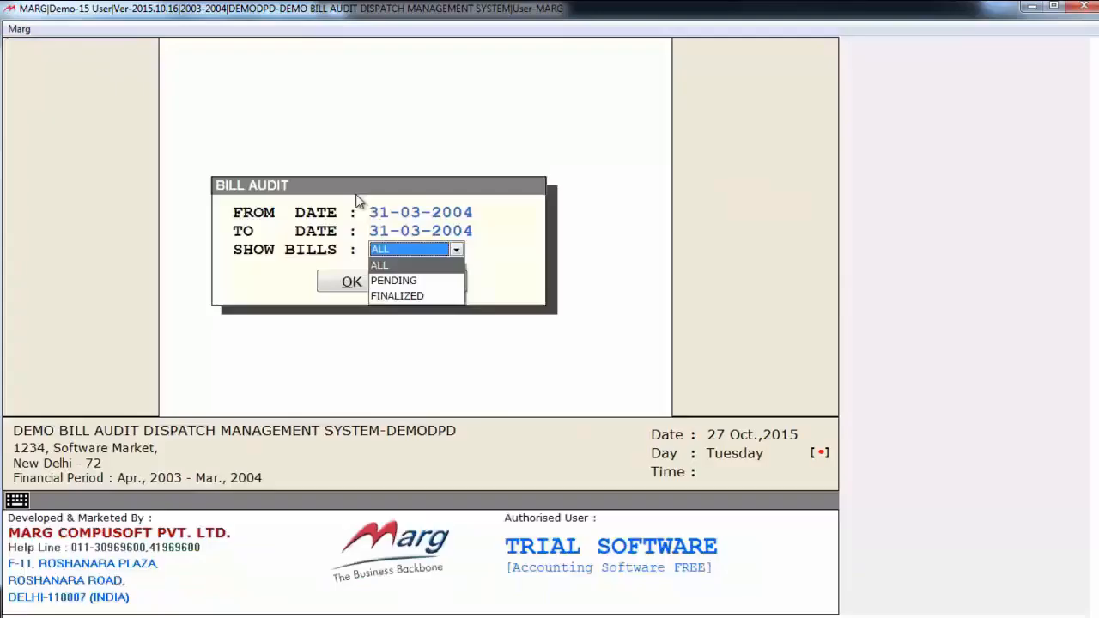
Review the Bill Audit board for 31-03-2004 with ALL bills and with only FINALIZED bills, and close it
left_click(391, 267)
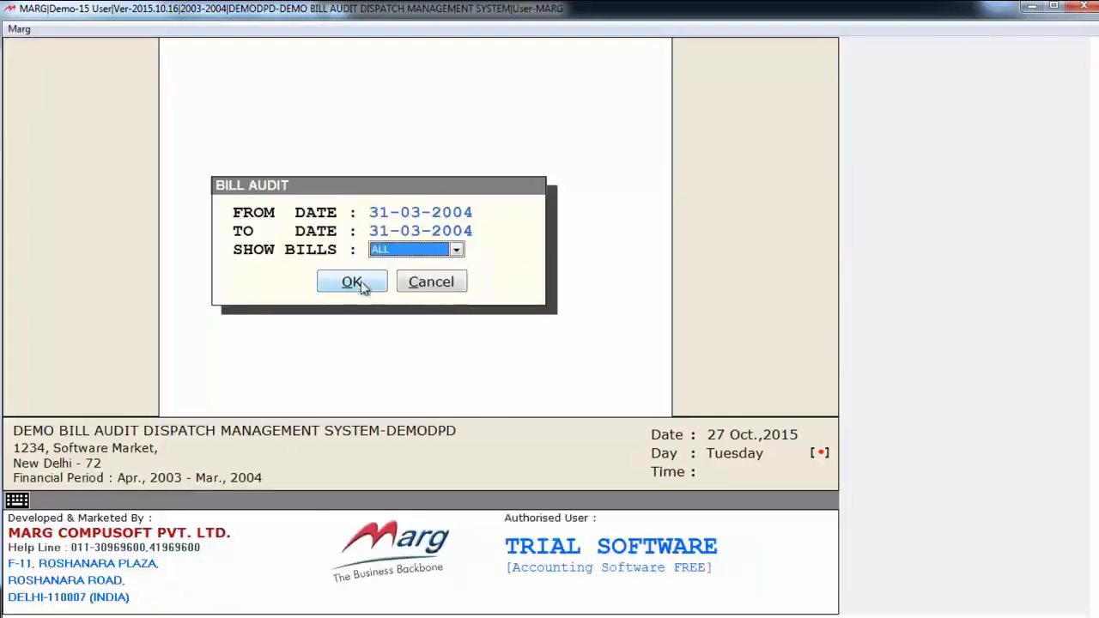
left_click(359, 286)
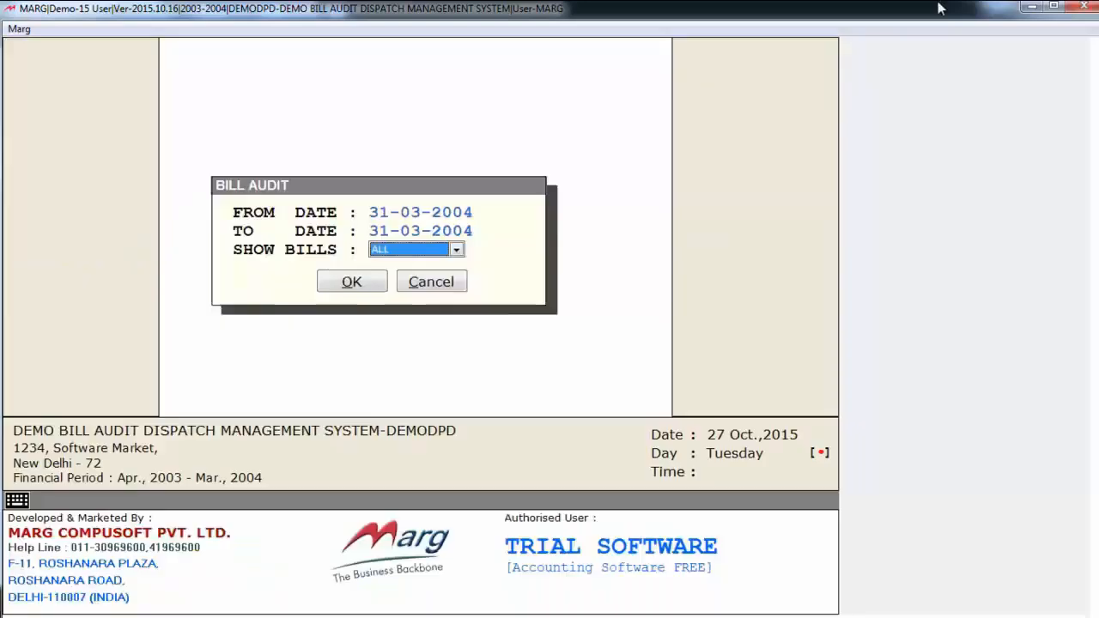
key("space")
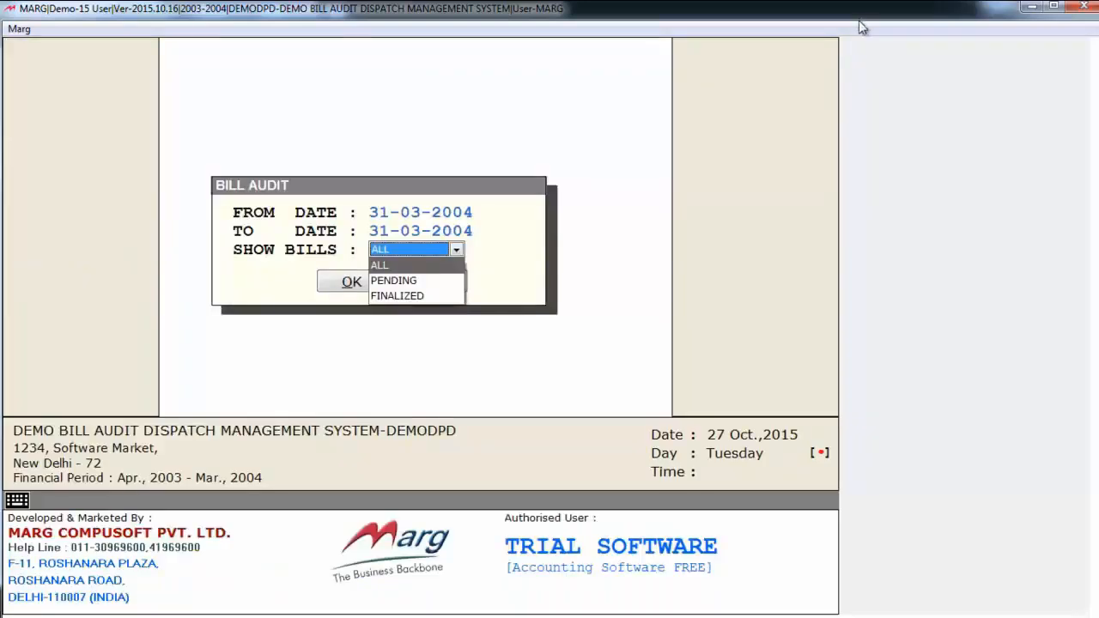
key("Down")
key("Down")
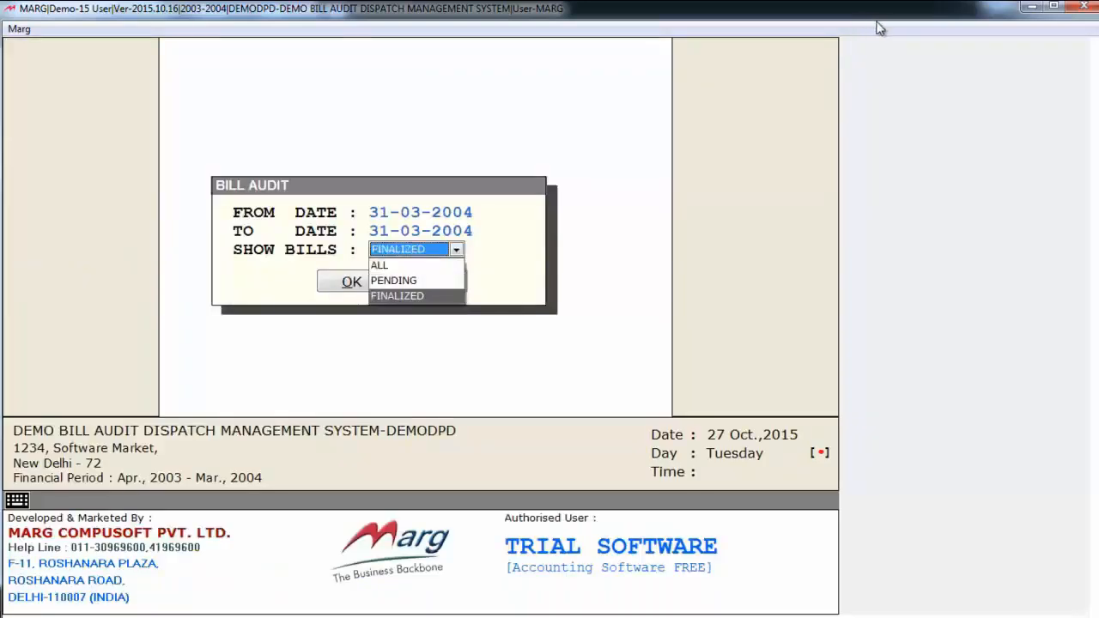
key("Return")
key("Return")
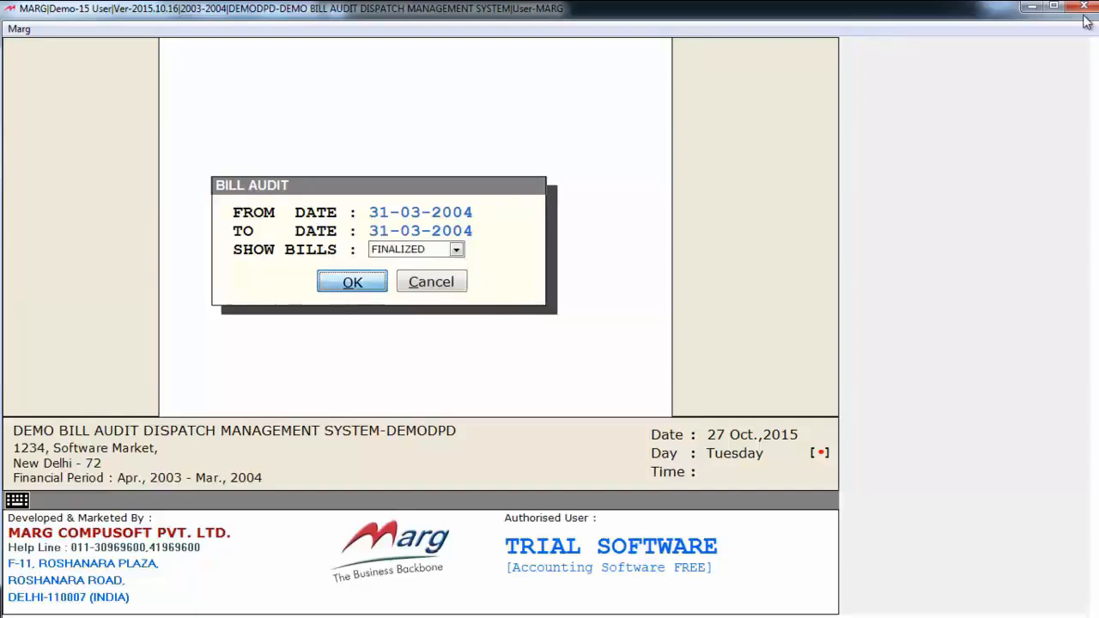
key("Return")
key("Escape")
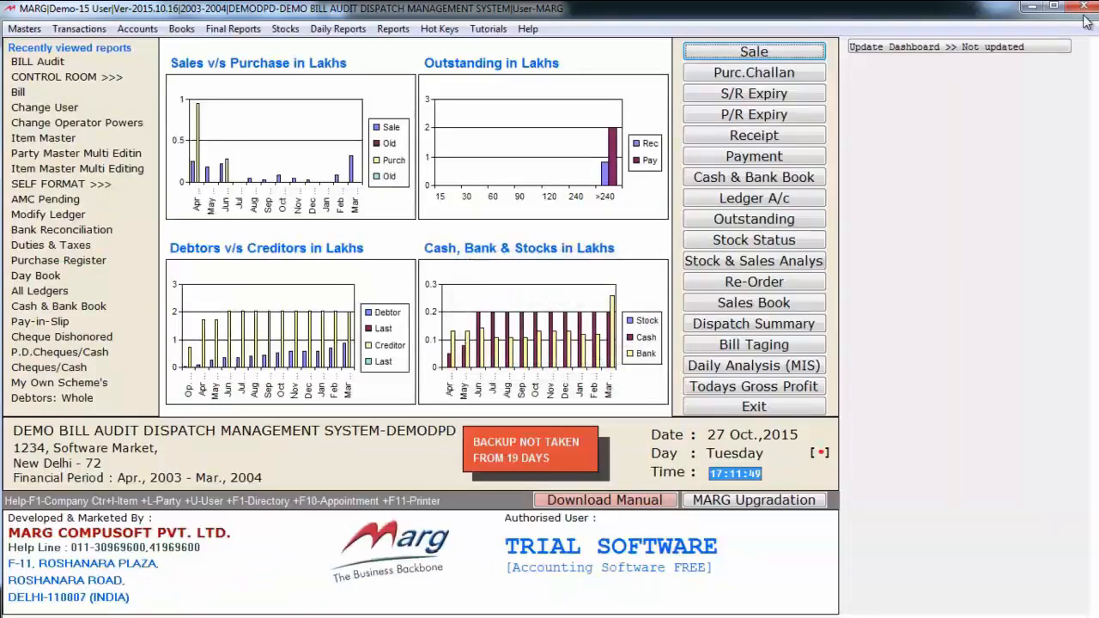
Open the Sales Book and examine the prints and bill audit marks of the bills down to the last one
left_click(764, 305)
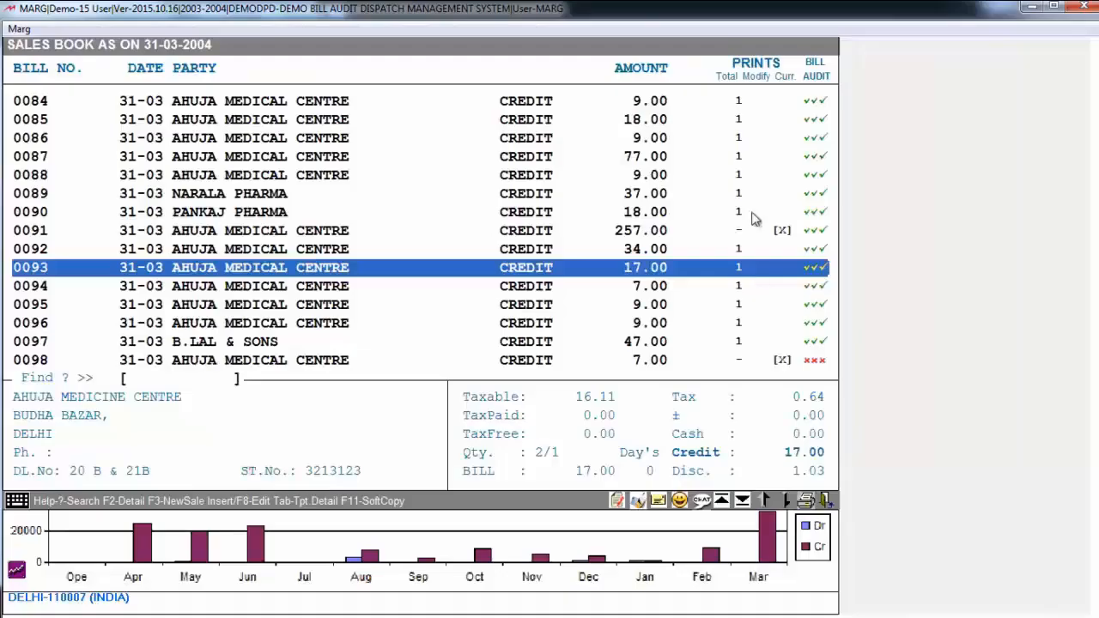
left_click(749, 174)
left_click(757, 137)
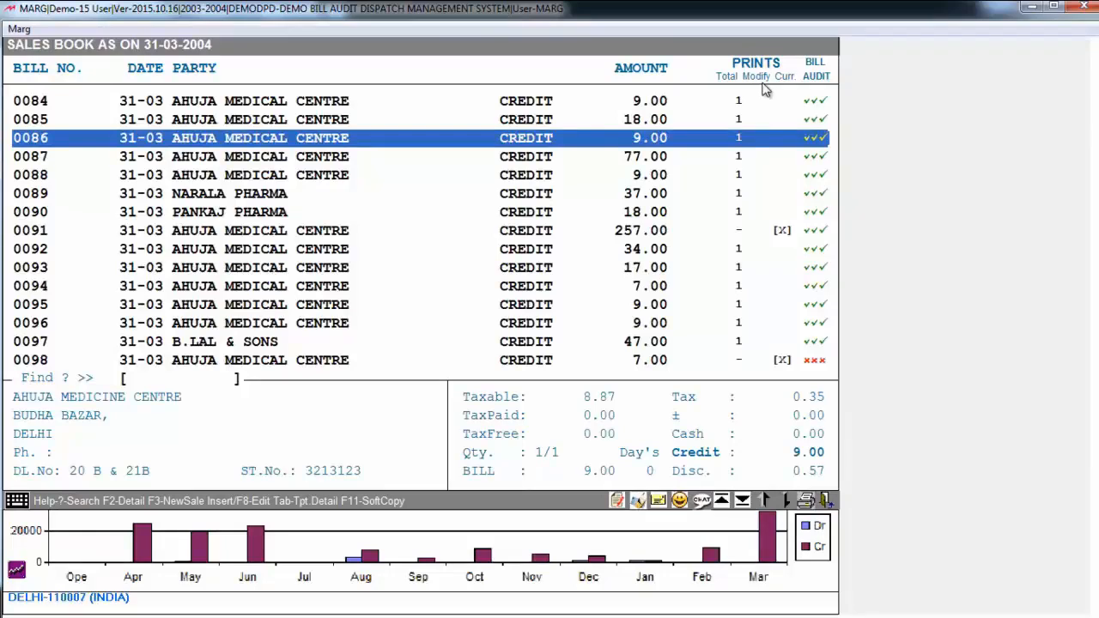
key("End")
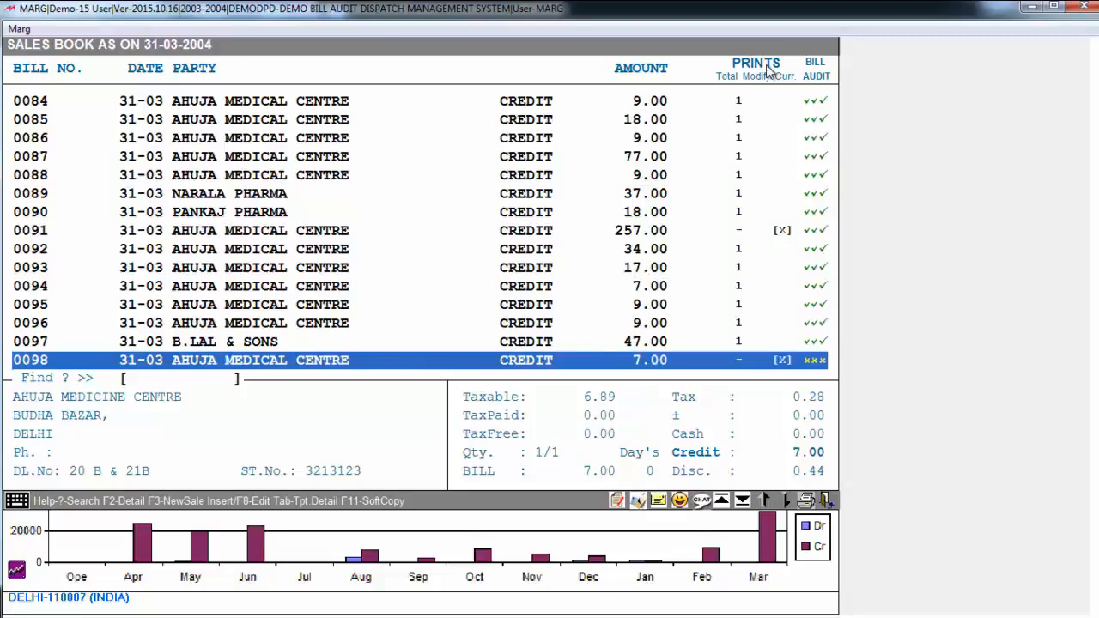
key("Escape")
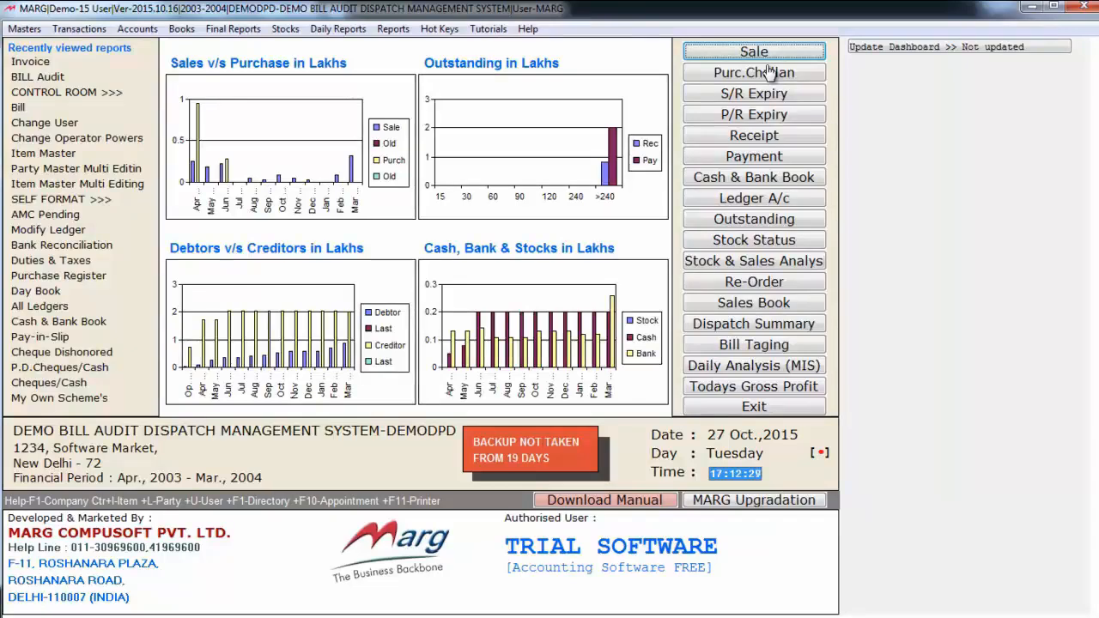
Start a sale bill dated 31-03-2004 for PANKAJ PHARMA with 2 units of ELDERVIT INJ. from batch 02610
key("Return")
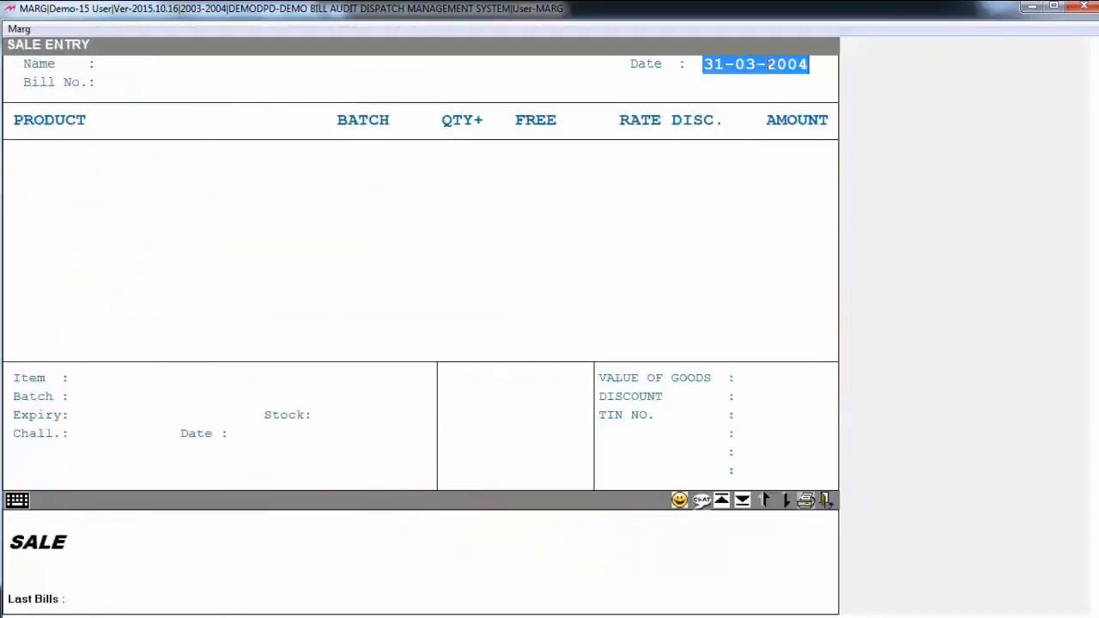
key("Return")
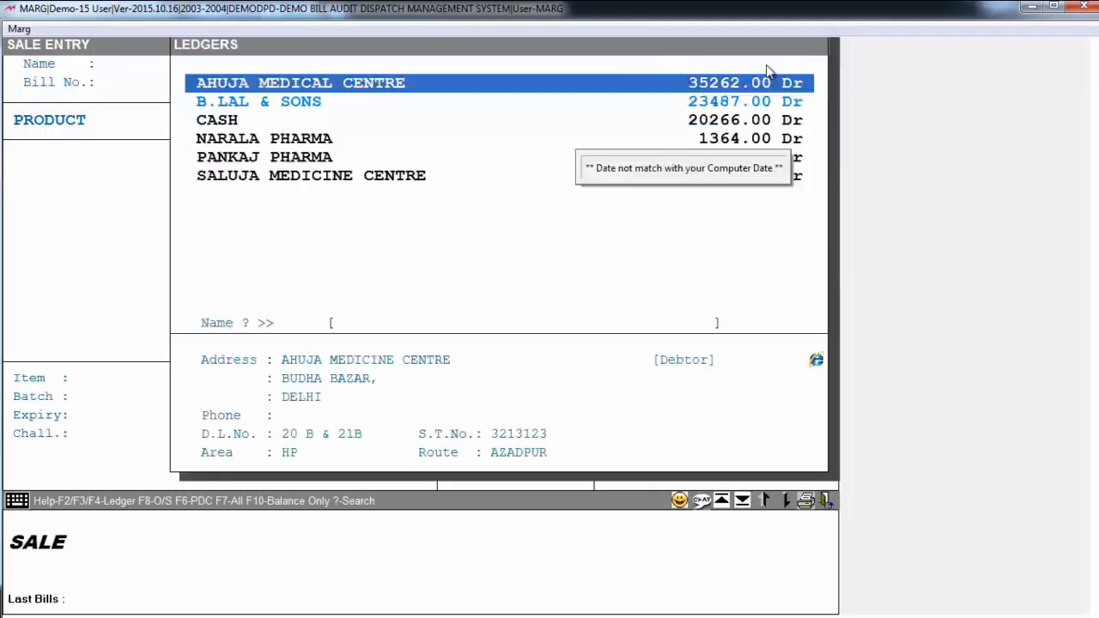
key("Down")
key("Down")
key("Down")
key("Down")
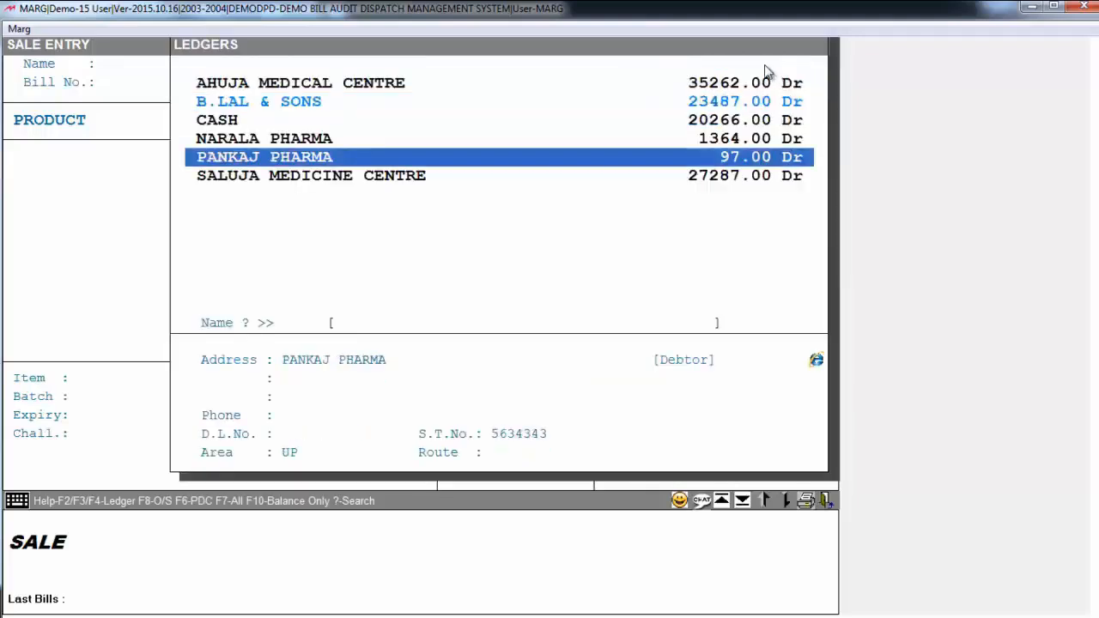
key("Return")
Save bill 0099 with no cash received and skip printing its copies
key("Return")
key("Return")
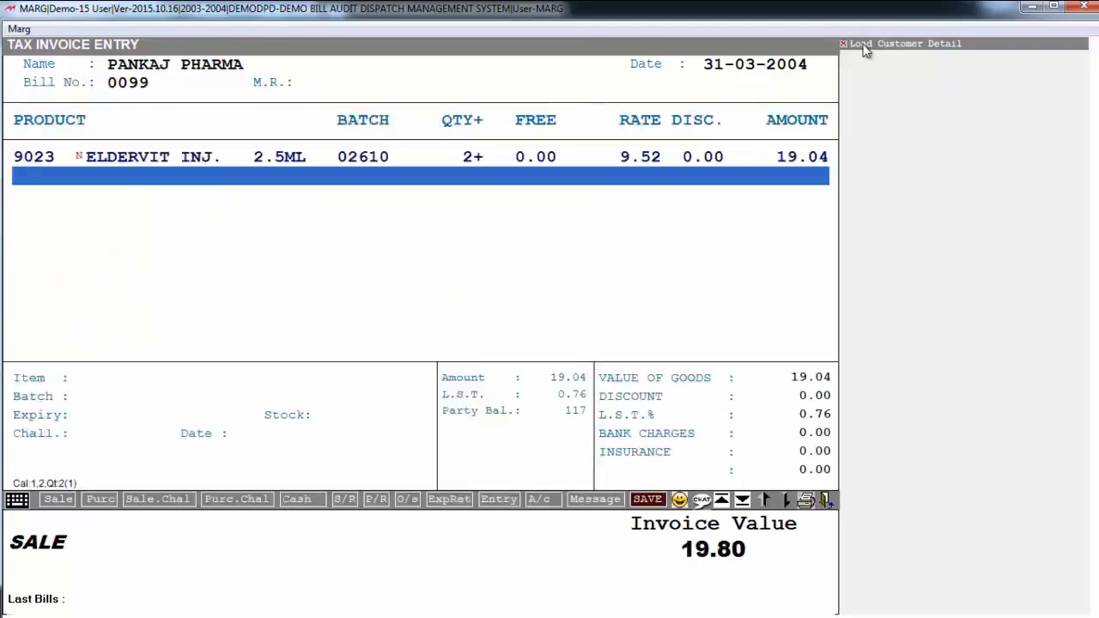
key("Escape")
key("Return")
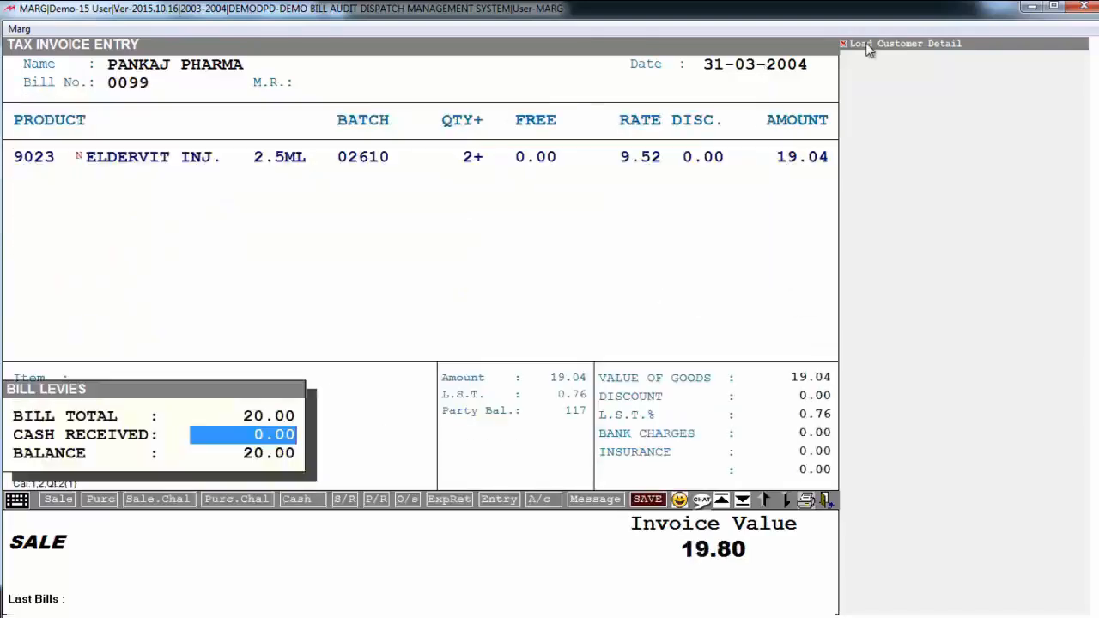
key("Return")
key("Return")
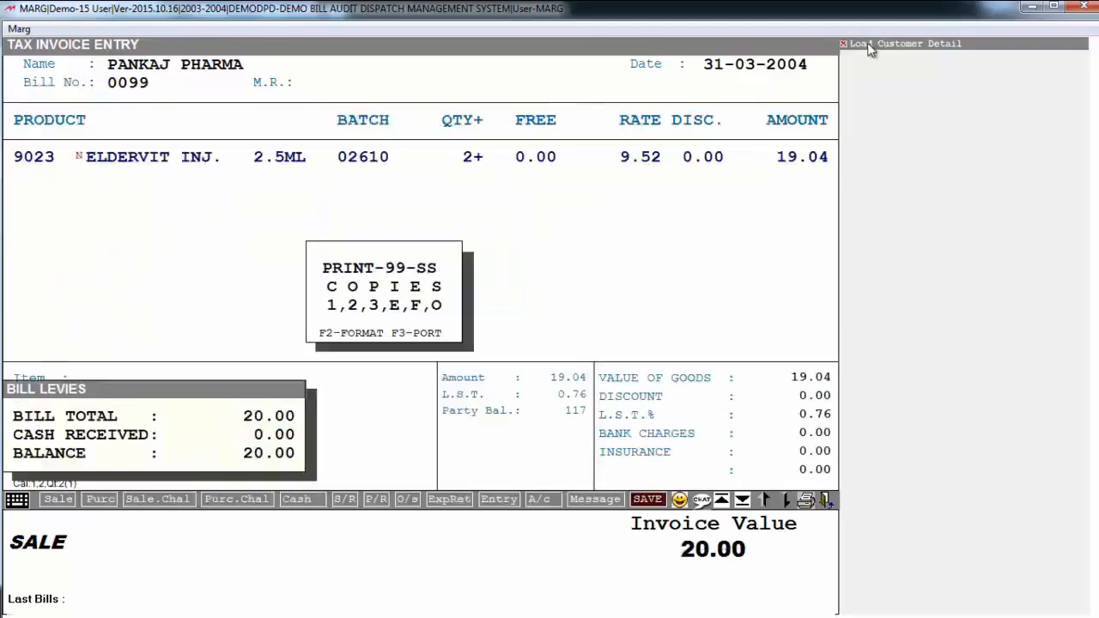
key("Escape")
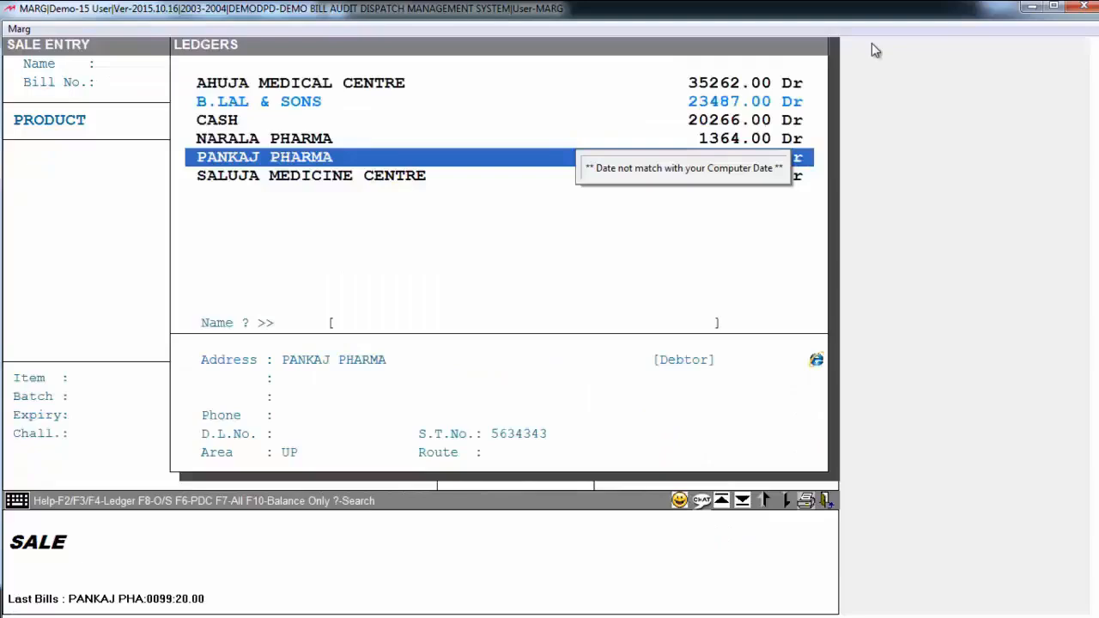
Start the next sale bill for AHUJA MEDICAL CENTRE with 5 units of AZMIN CAP. from batch 1245
key("Up")
key("Up")
key("Up")
key("Up")
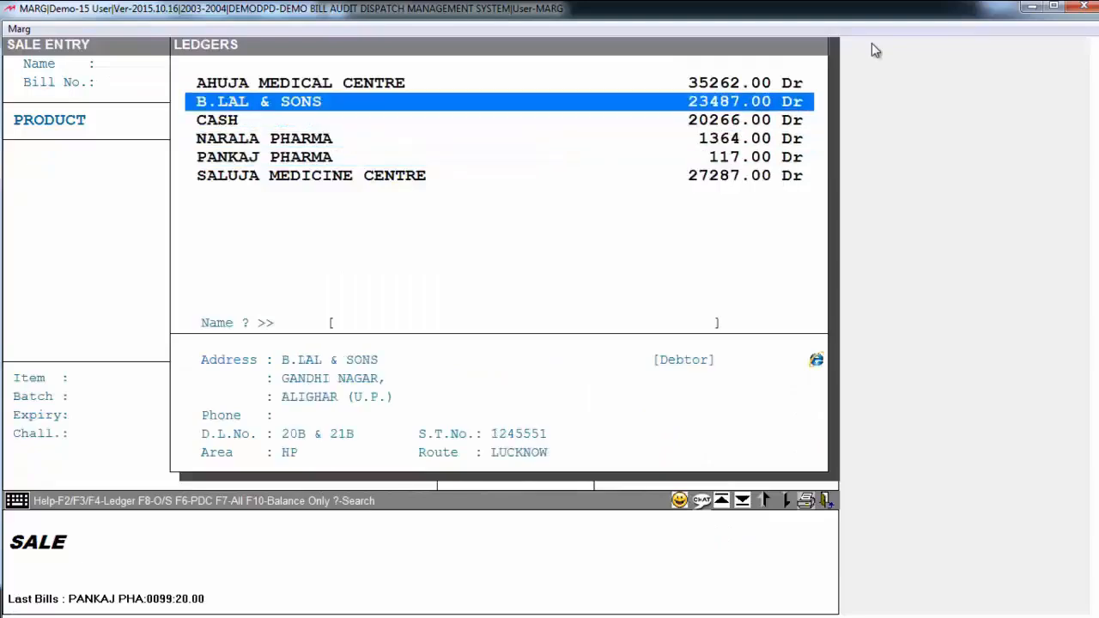
key("Return")
key("Return")
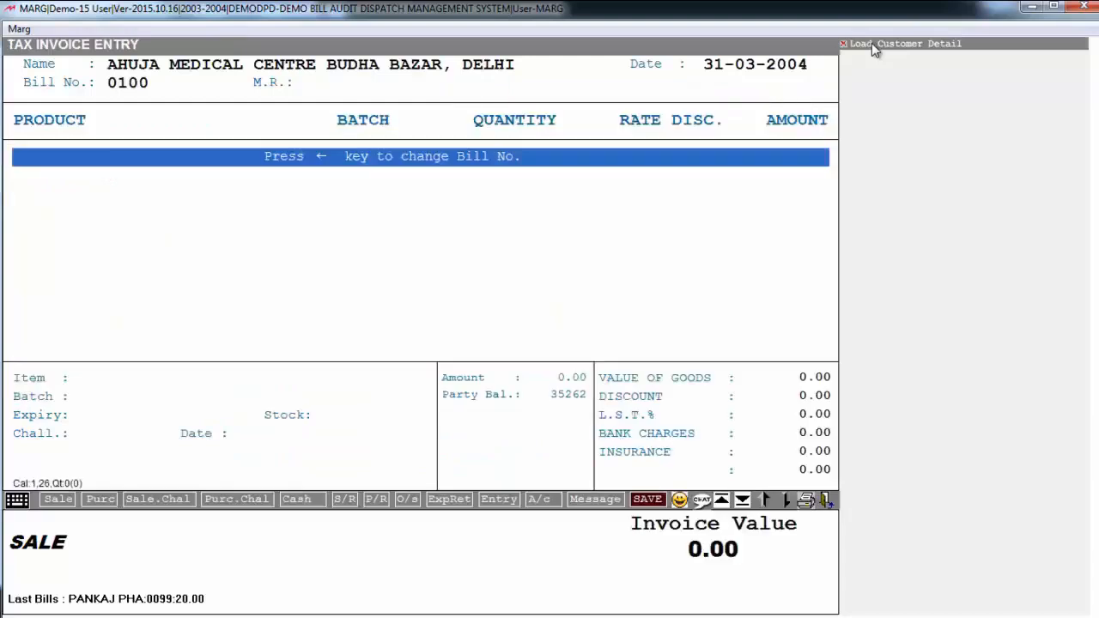
key("Return")
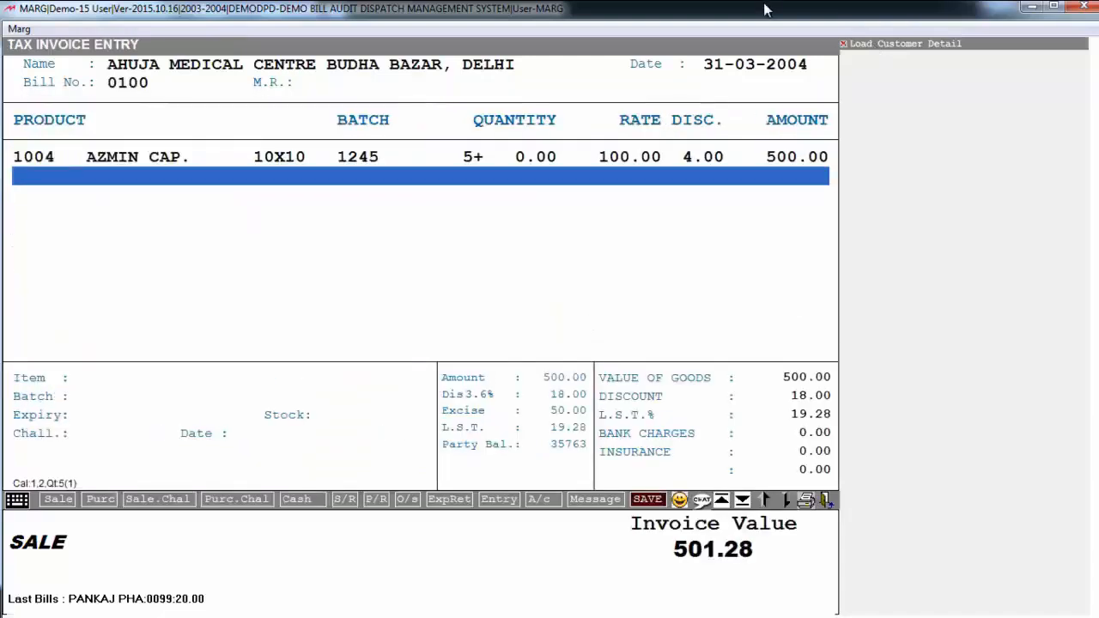
Add the bill remark "BY HAND" to bill 0100 and leave the message on bill empty
key("Escape")
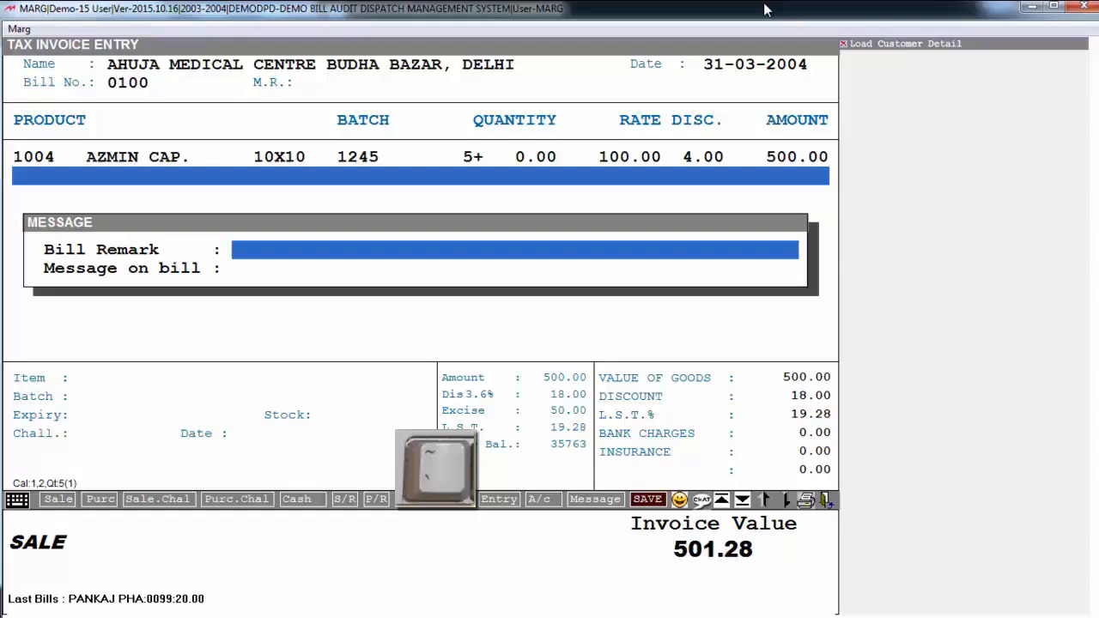
type("BY  HAND")
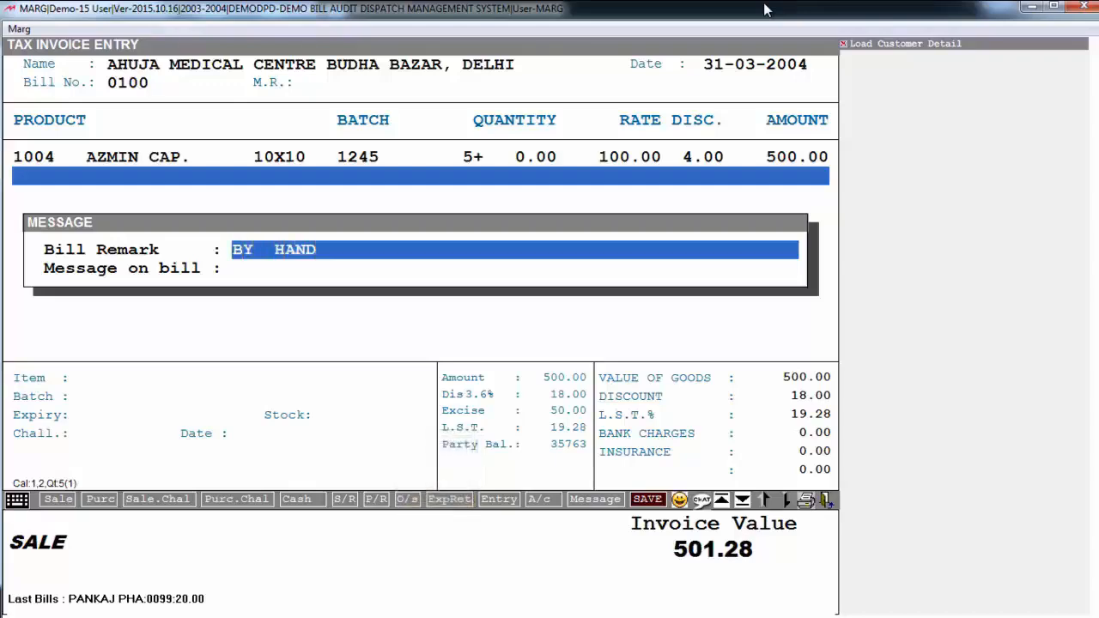
key("Return")
key("Return")
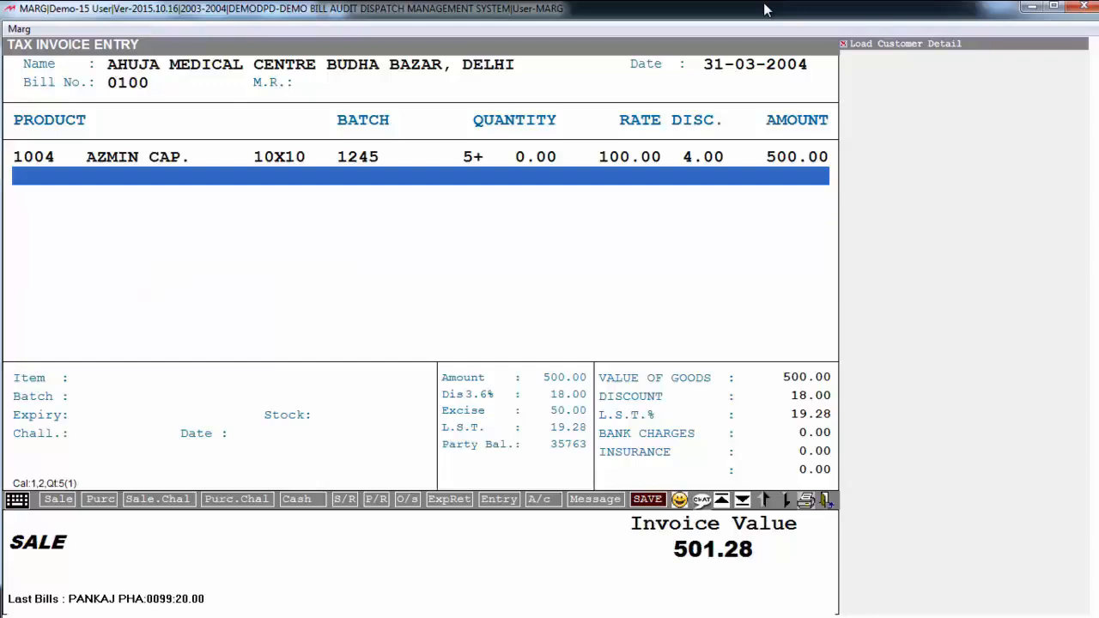
Save bill 0100 with delivery approval set to Yes
key("ctrl+w")
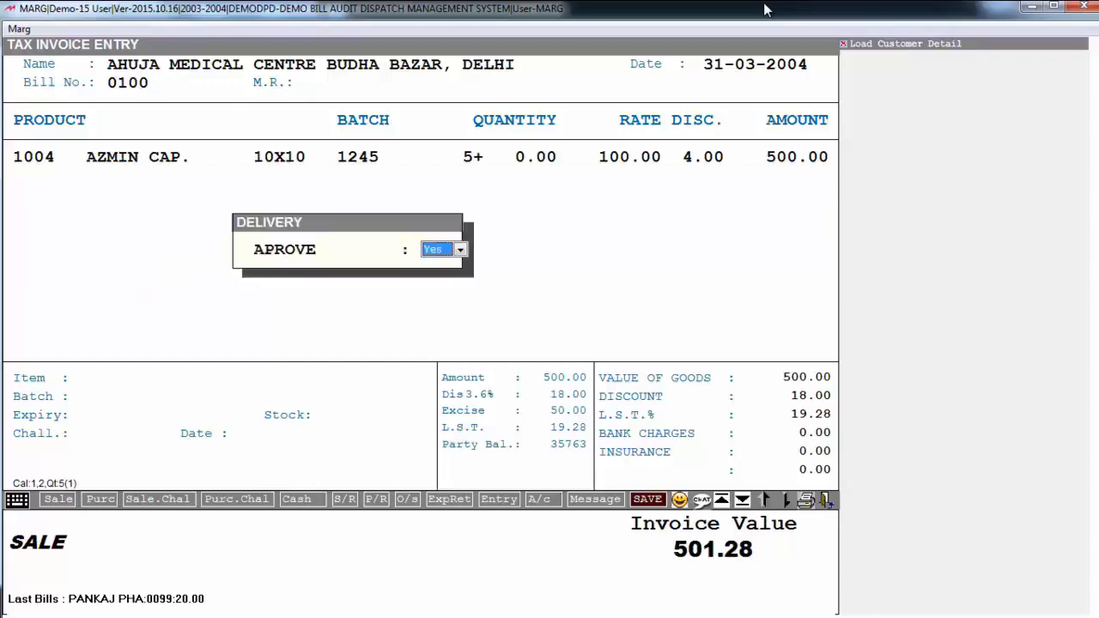
key("Return")
key("Return")
key("Return")
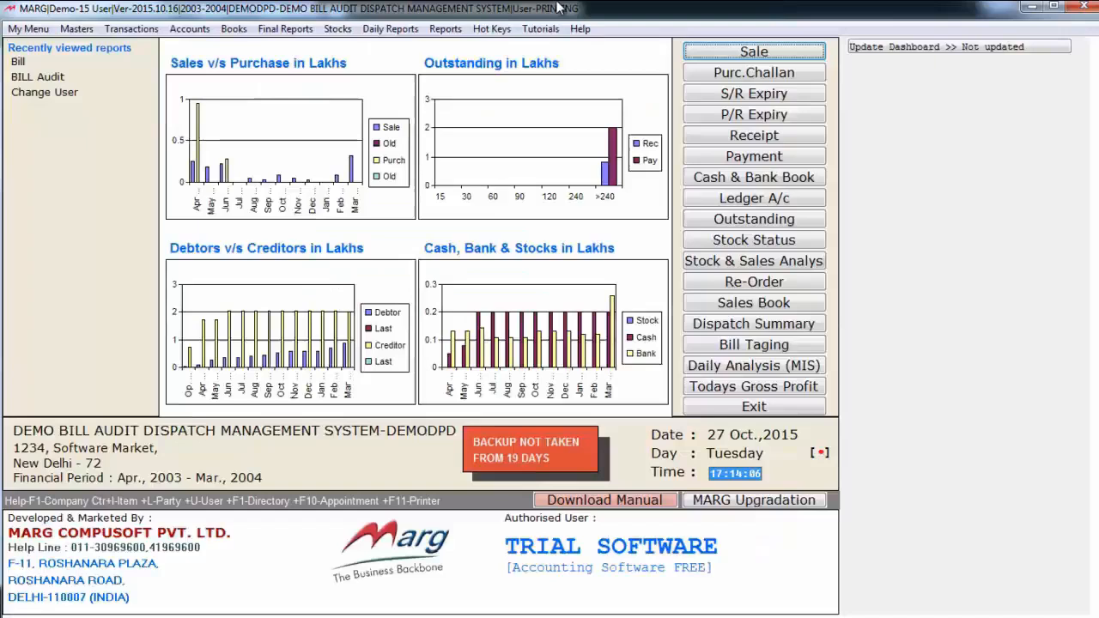
Open the Bill Audit board of PENDING bills for 31-03-2004 as the PRINTING user
key("alt+t")
key("Up")
key("Up")
key("Up")
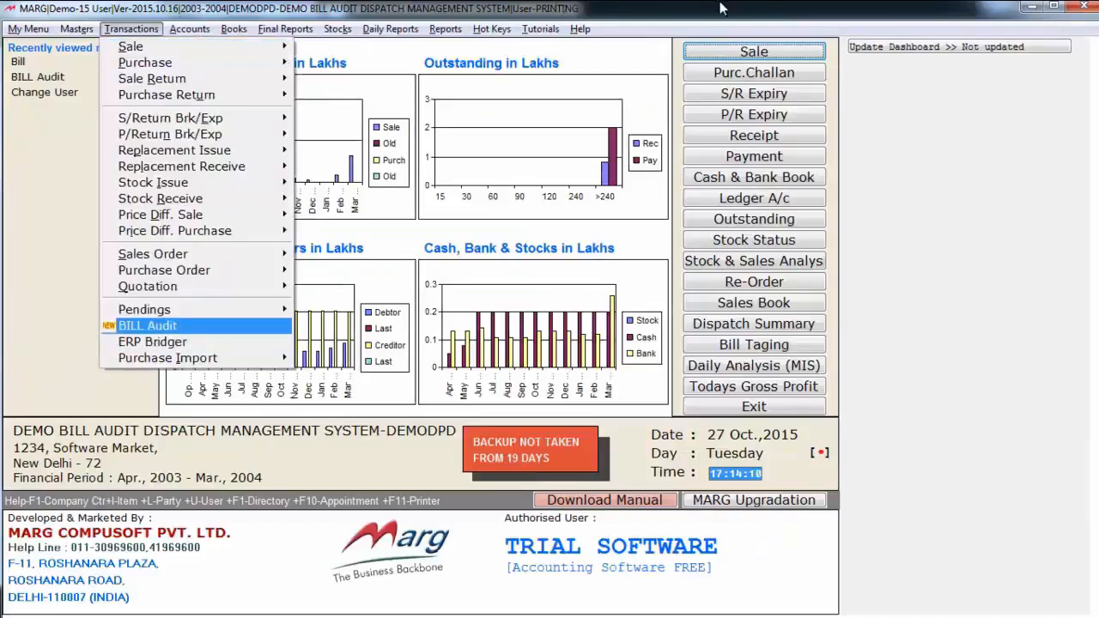
key("Return")
key("Return")
key("Return")
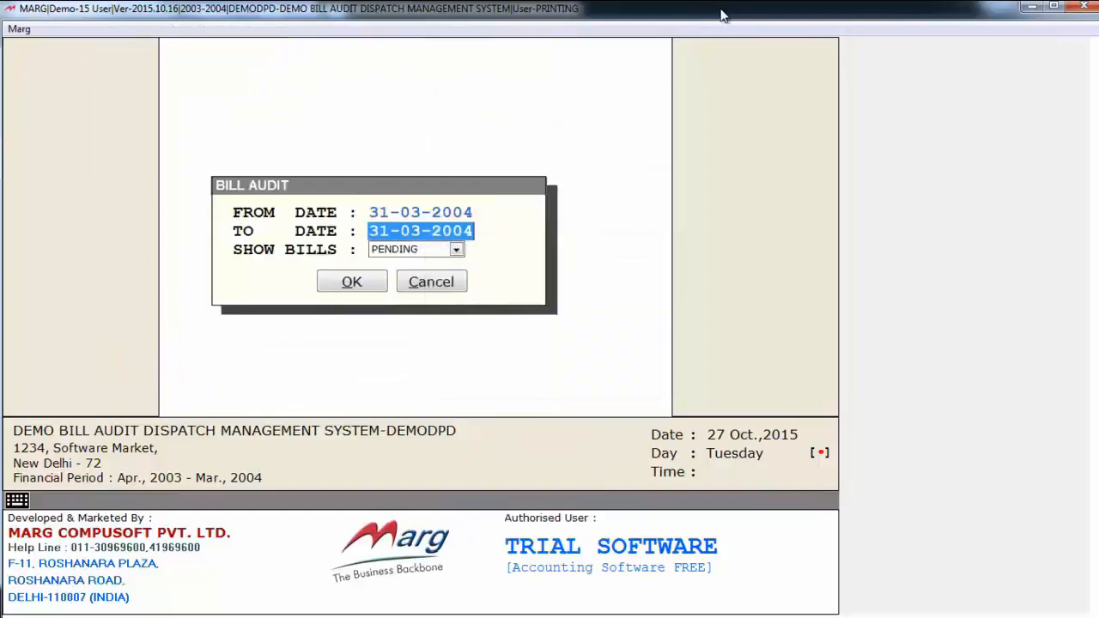
key("Return")
key("Return")
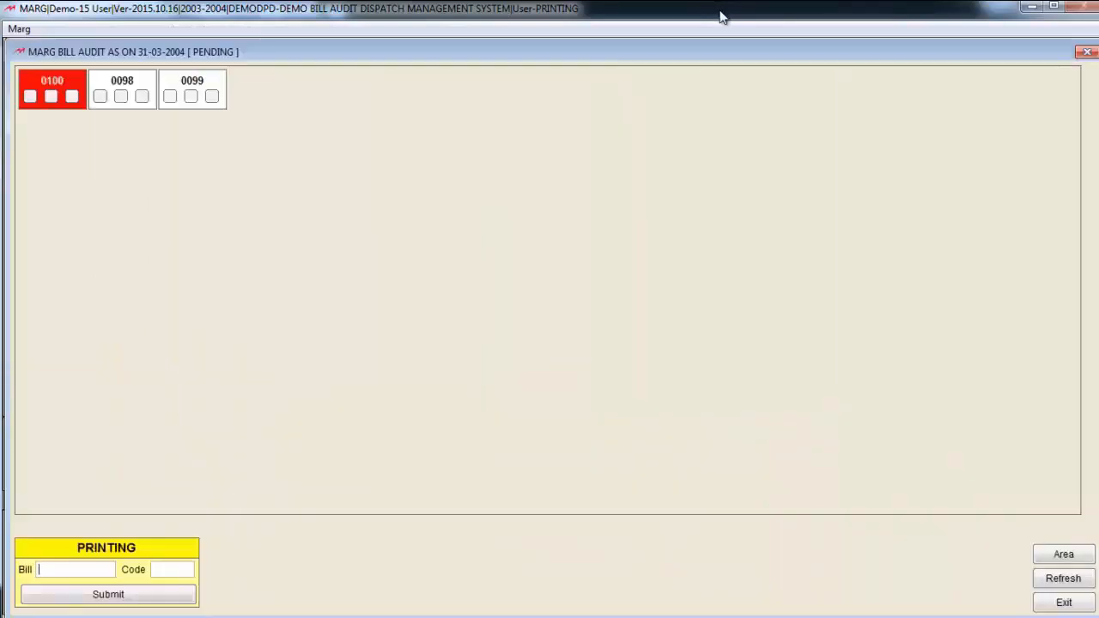
Submit the urgent red bill 0100 for printing with the operator's code and exit the board
left_click(96, 92)
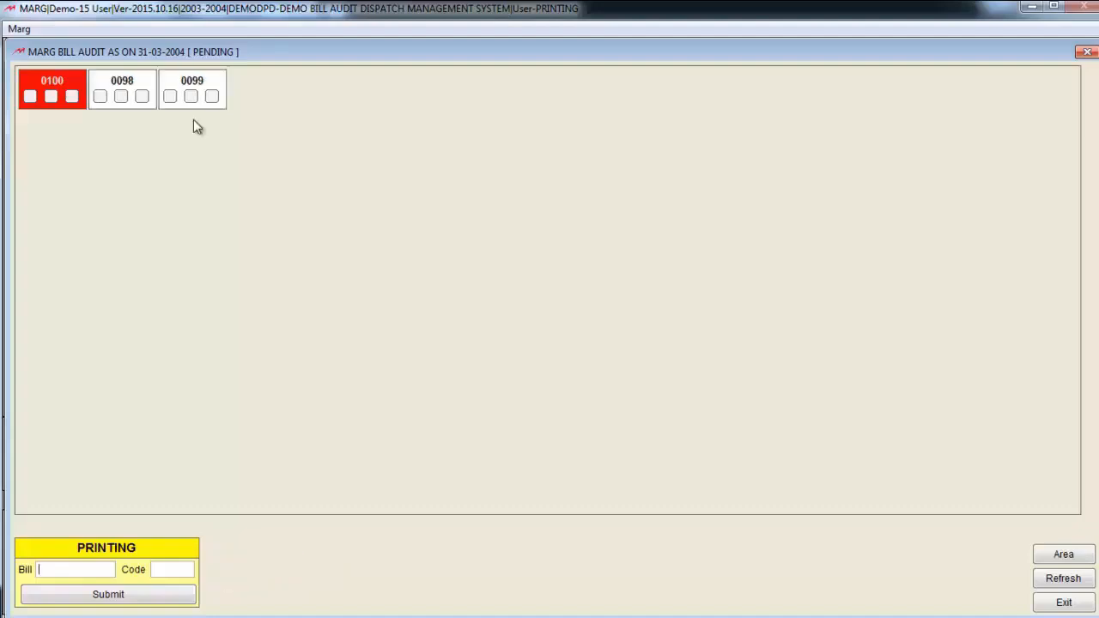
left_click(50, 84)
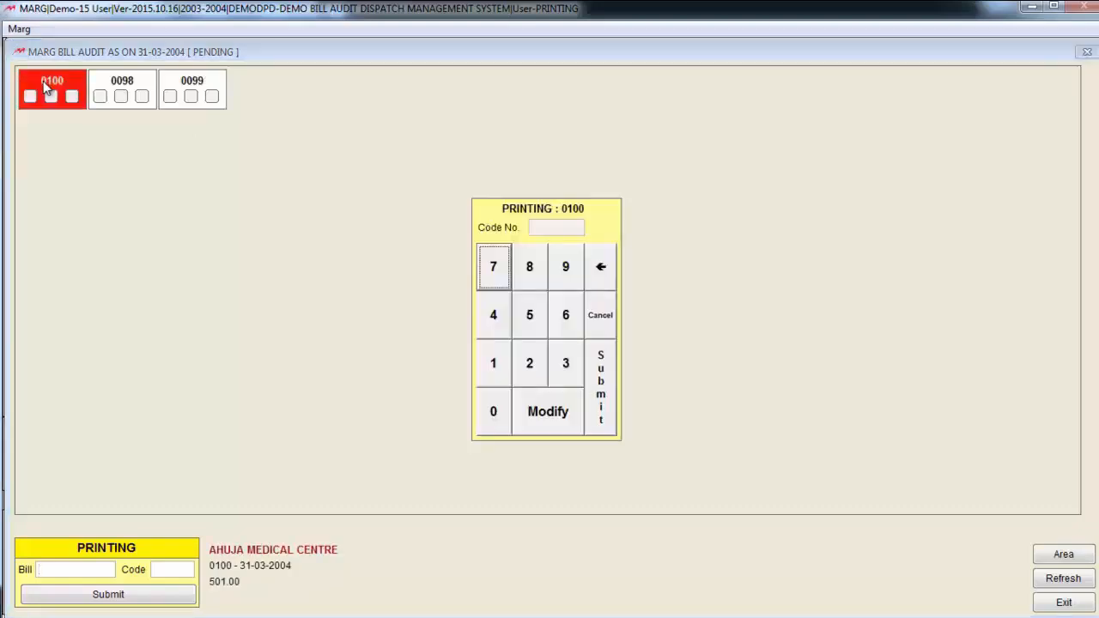
left_click(505, 375)
left_click(600, 407)
left_click(1064, 603)
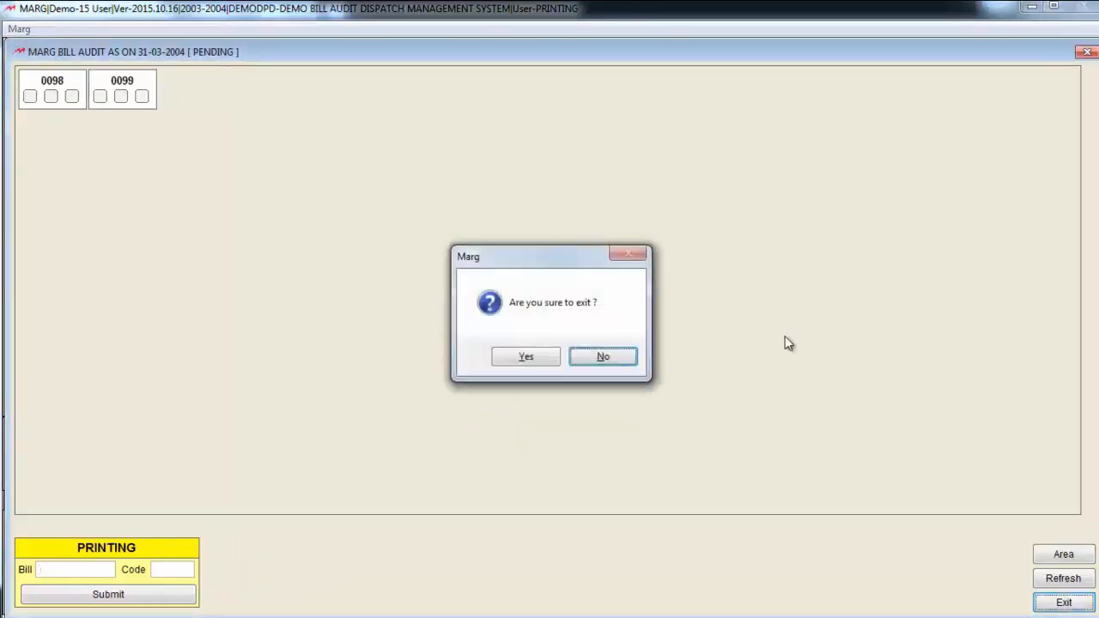
left_click(530, 364)
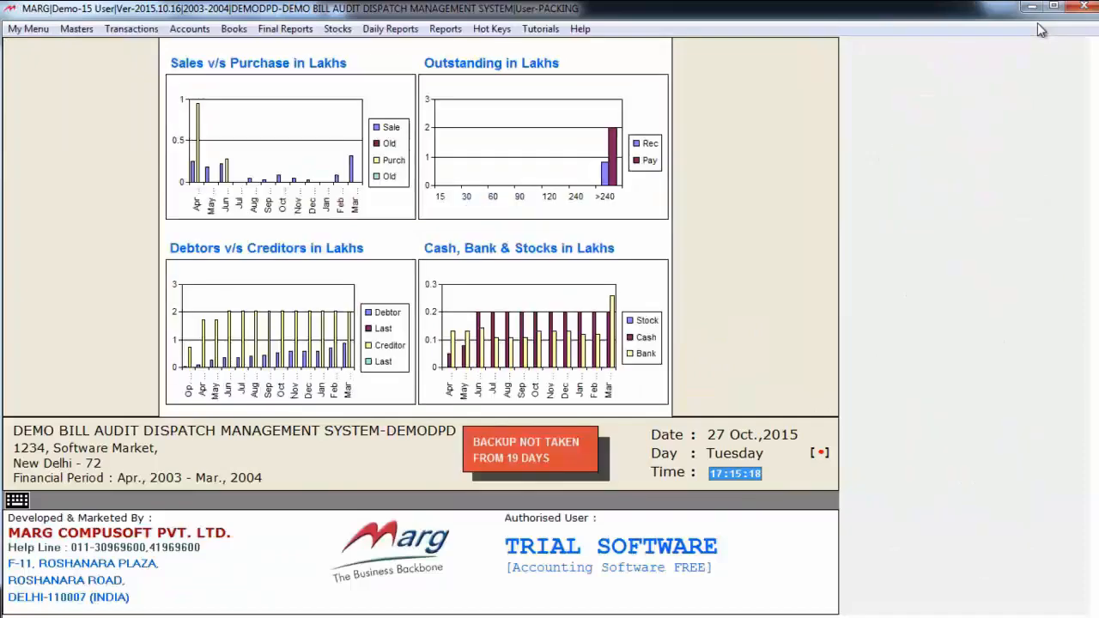
Open the Bill Audit board for 31-03-2004 as the PACKING user
key("alt+t")
key("Up")
key("Up")
key("Up")
key("Return")
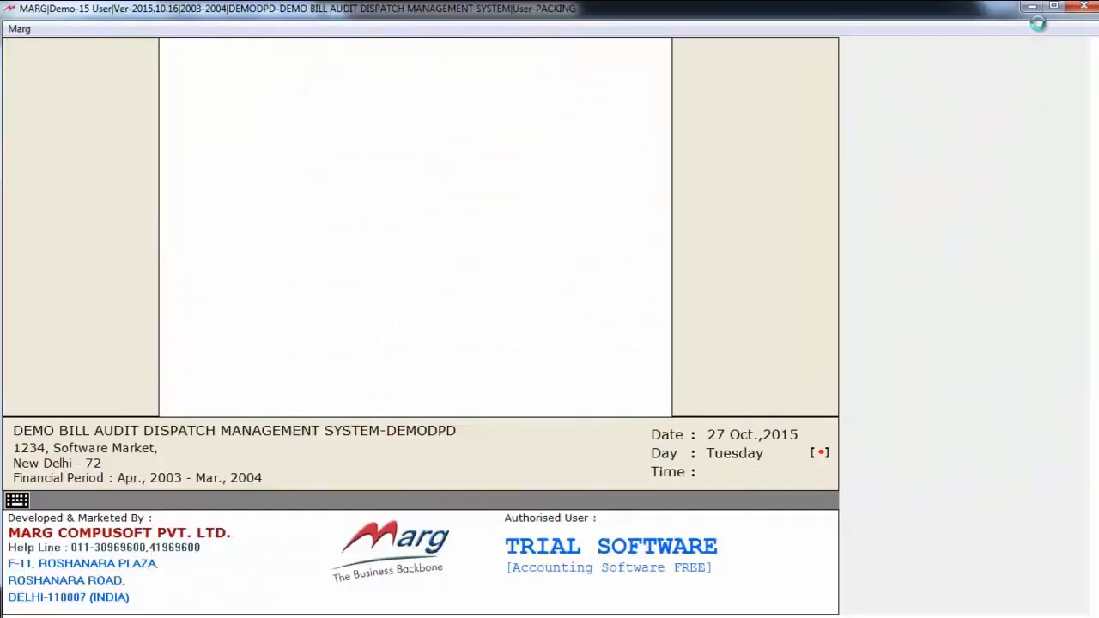
key("Return")
key("Return")
key("Return")
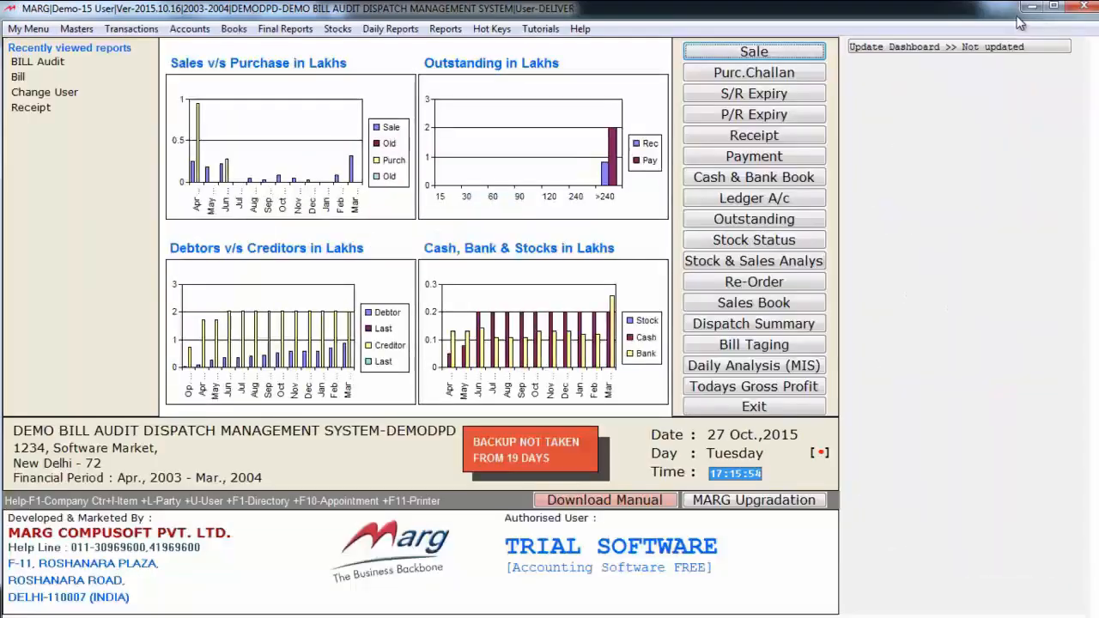
Open the Bill Audit board of PENDING bills for 31-03-2004 as the DELIVER user
key("alt+t")
key("Up")
key("Up")
key("Up")
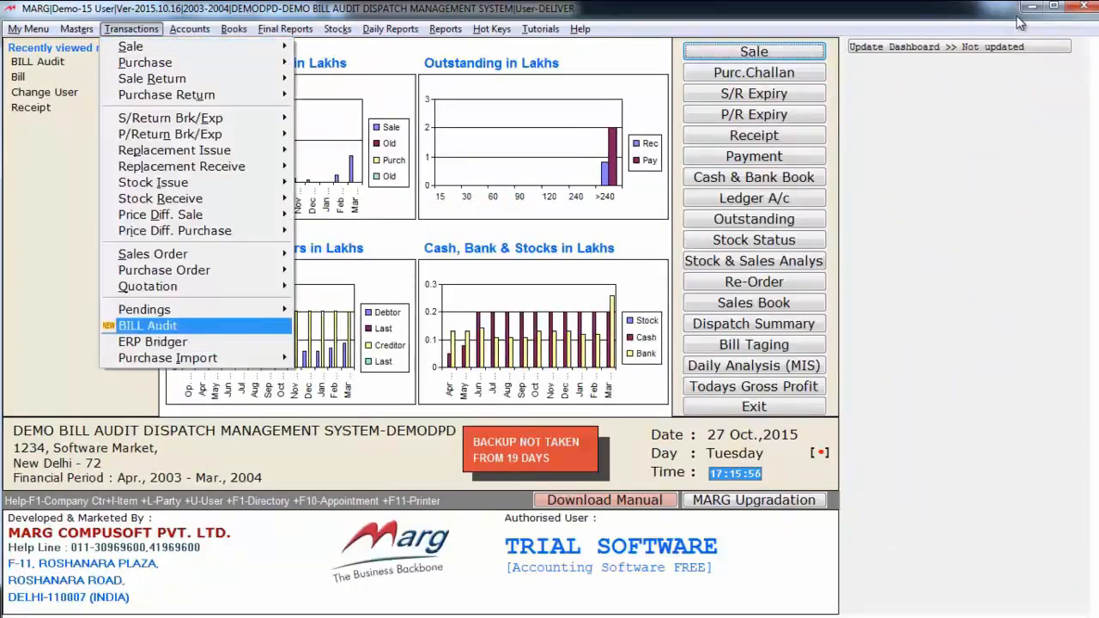
key("Return")
key("Return")
key("Return")
key("Return")
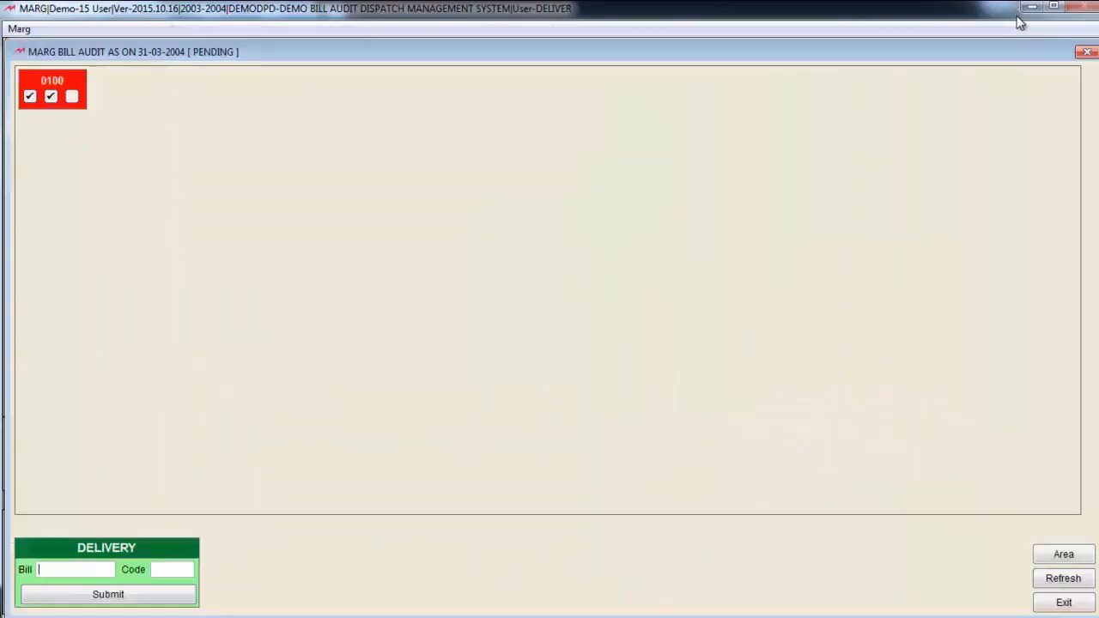
Submit bill 0100 for delivery with the operator's code and issue it to the last person listed
left_click(75, 82)
left_click(573, 368)
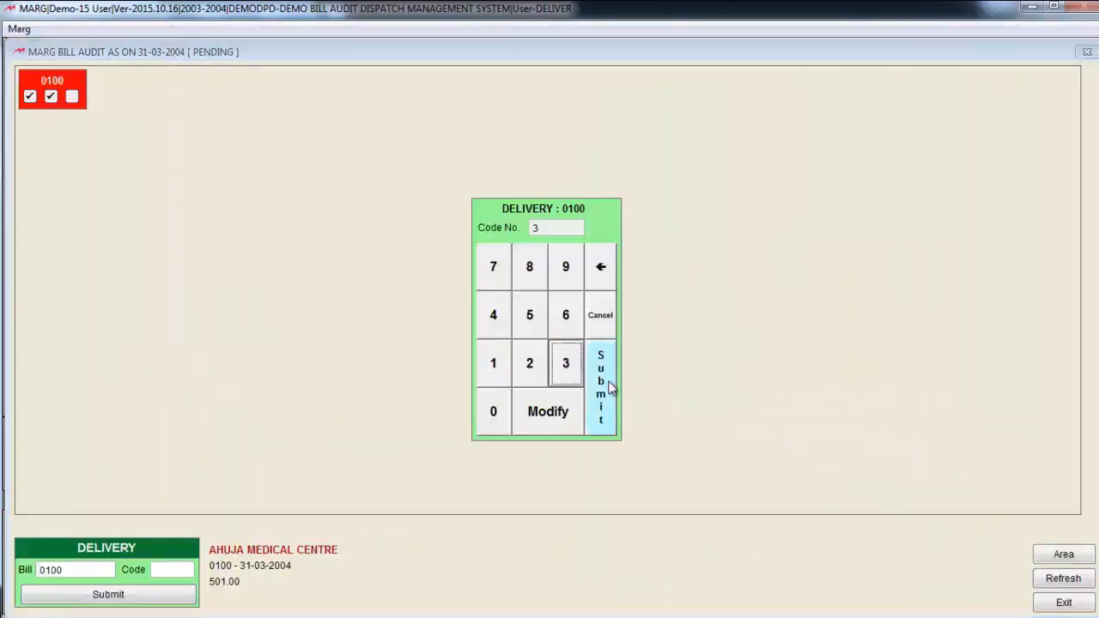
left_click(608, 381)
left_click(334, 555)
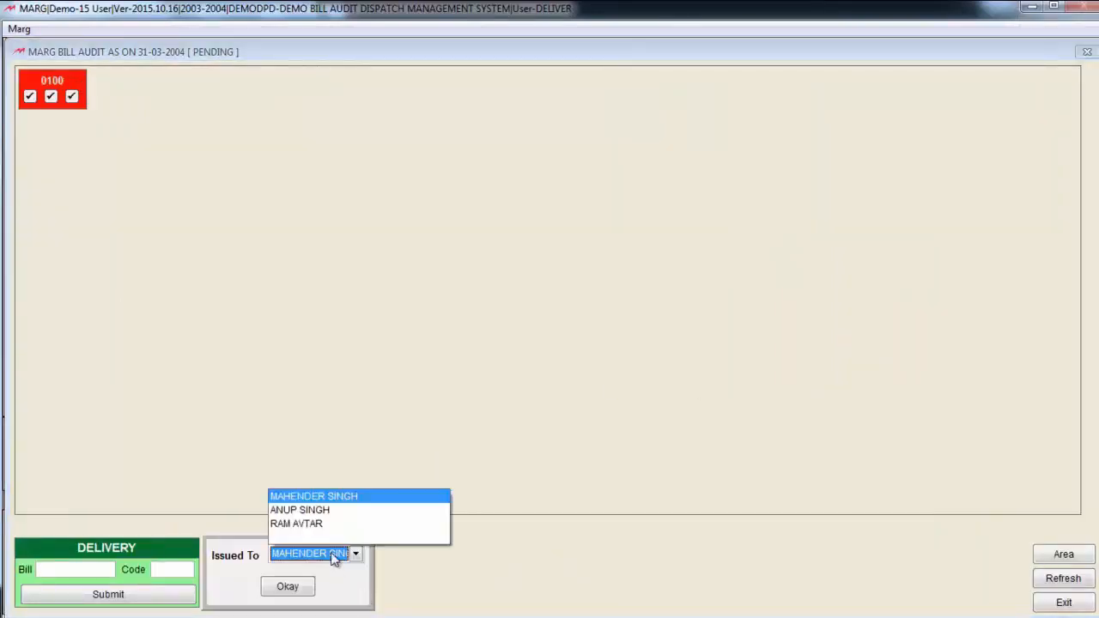
left_click(330, 522)
left_click(308, 584)
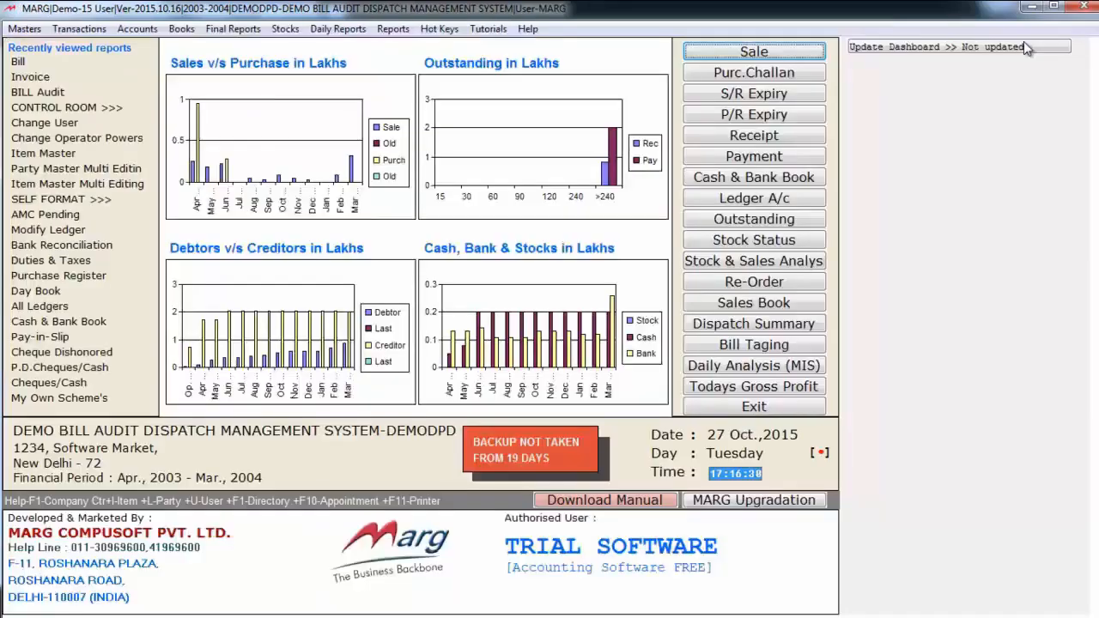
Open the Bill Audit board for 31-03-2004 as the MARG user, showing all bills
key("alt+t")
key("Up")
key("Up")
key("Up")
key("Up")
key("Return")
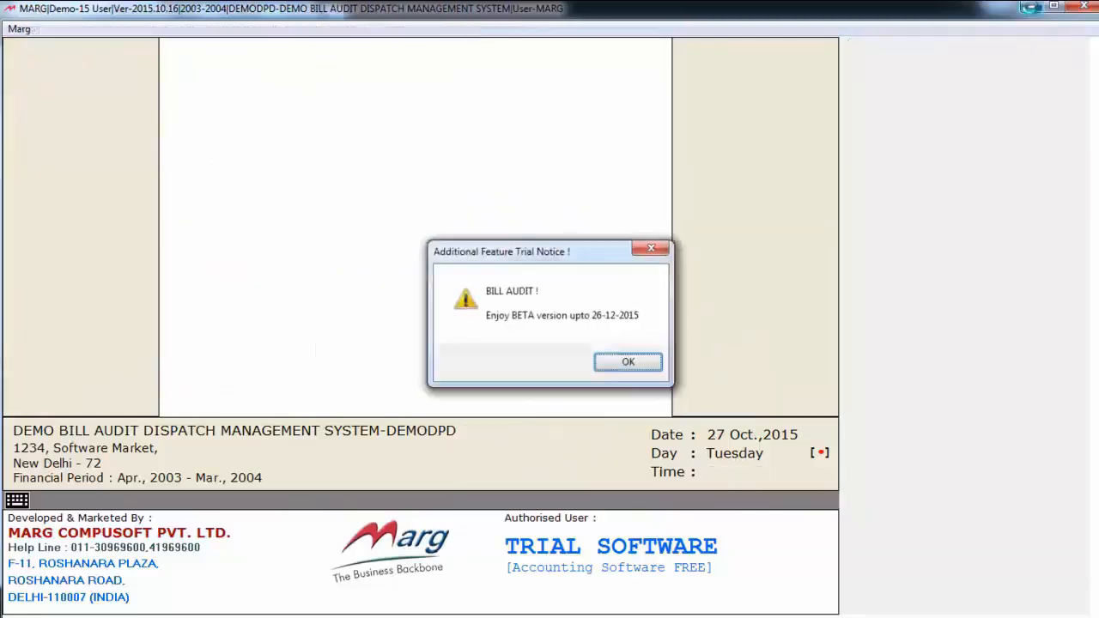
key("Return")
key("Return")
key("Return")
key("Return")
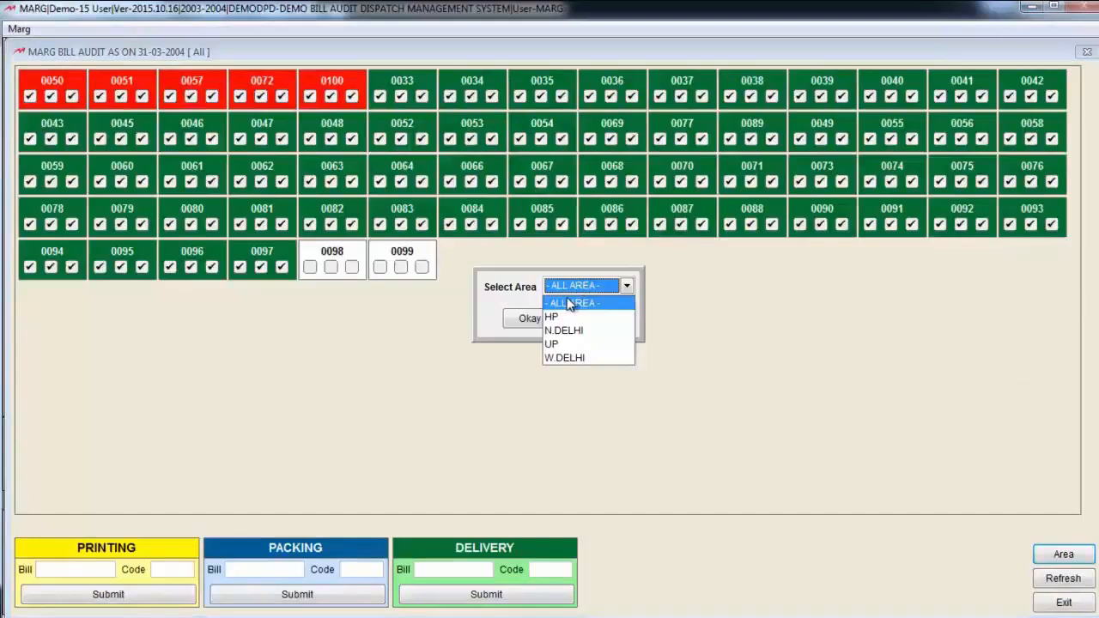
Filter the Bill Audit board to the bills of area HP
key("Down")
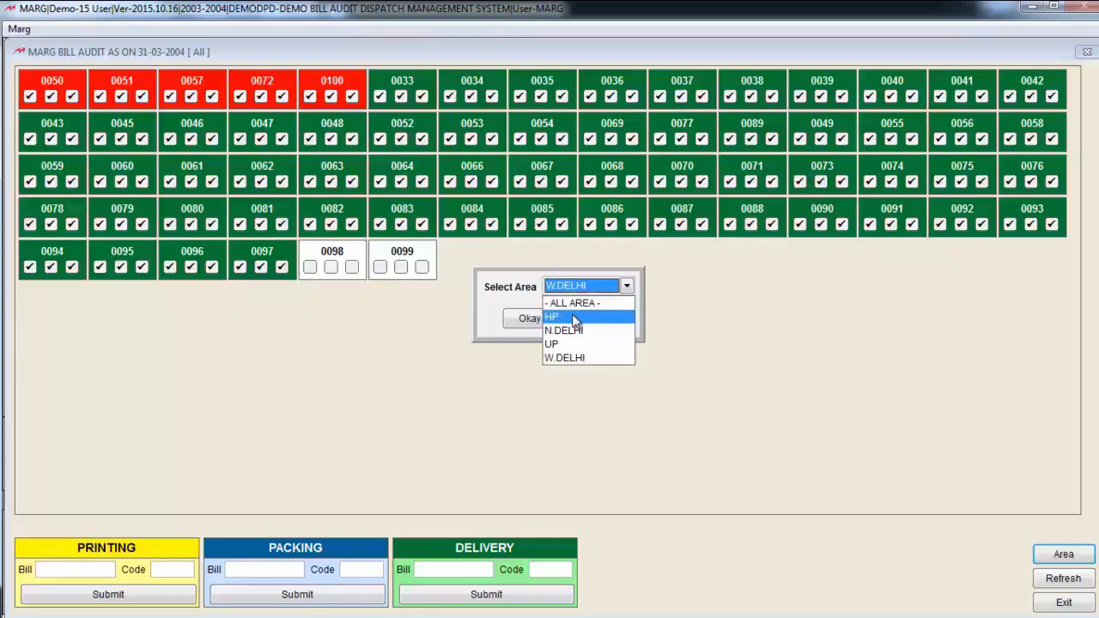
left_click(573, 318)
left_click(539, 323)
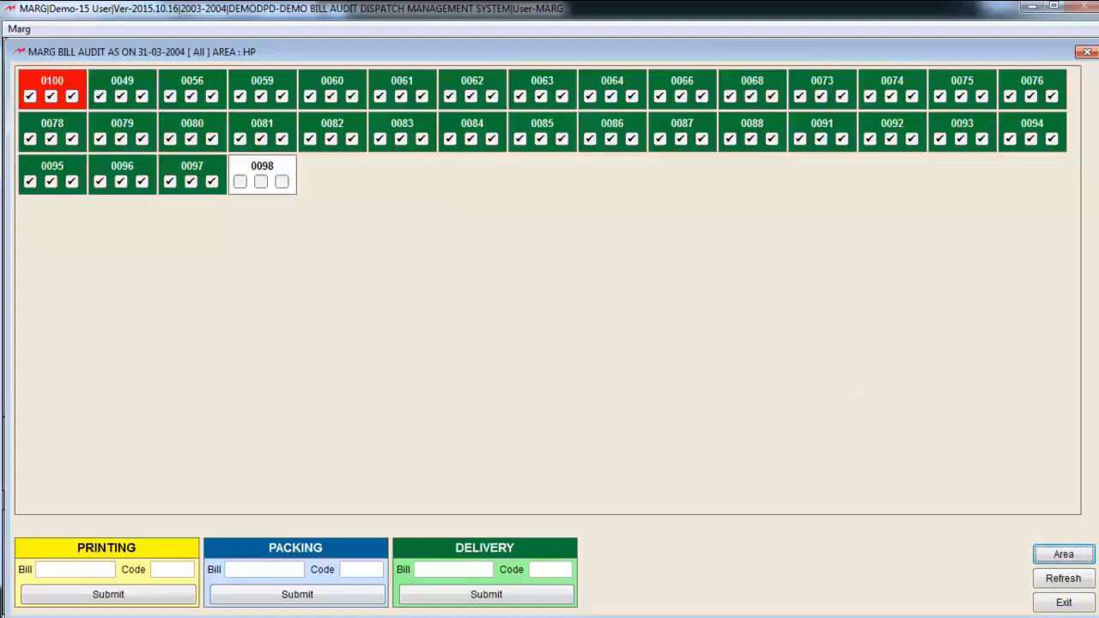
Filter the Bill Audit board to the bills of area N.DELHI, and exit the board
key("Return")
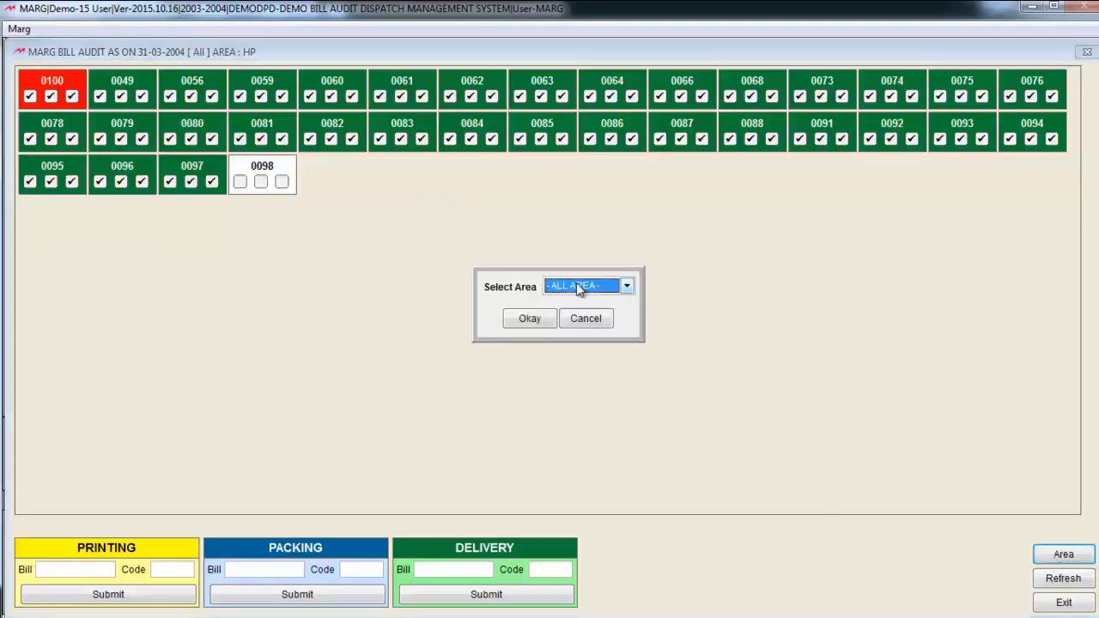
left_click(576, 282)
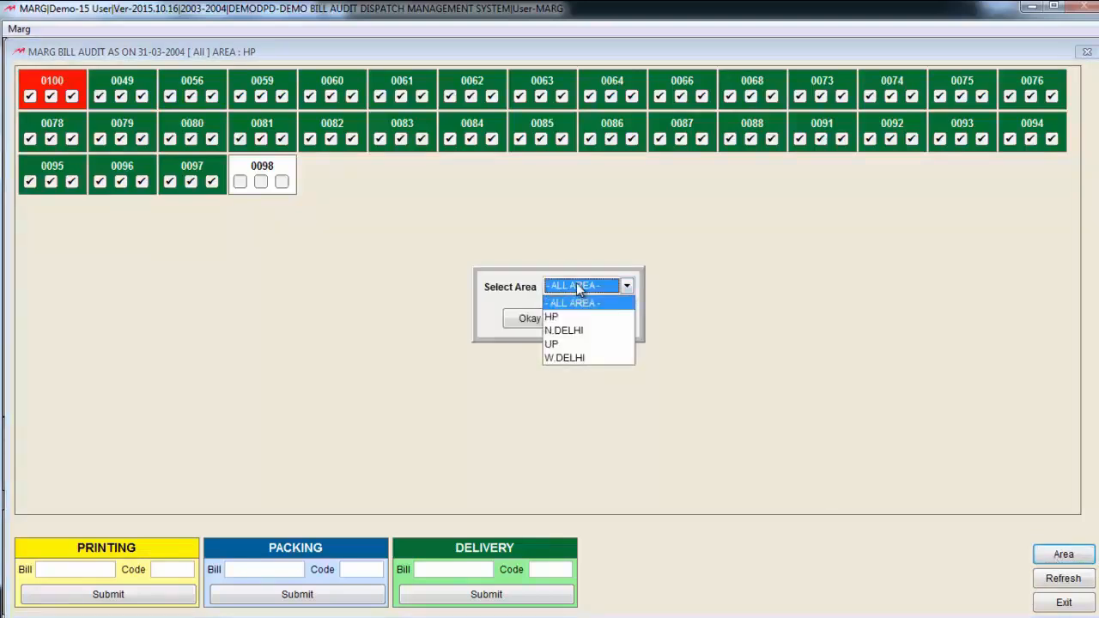
key("Down")
key("Down")
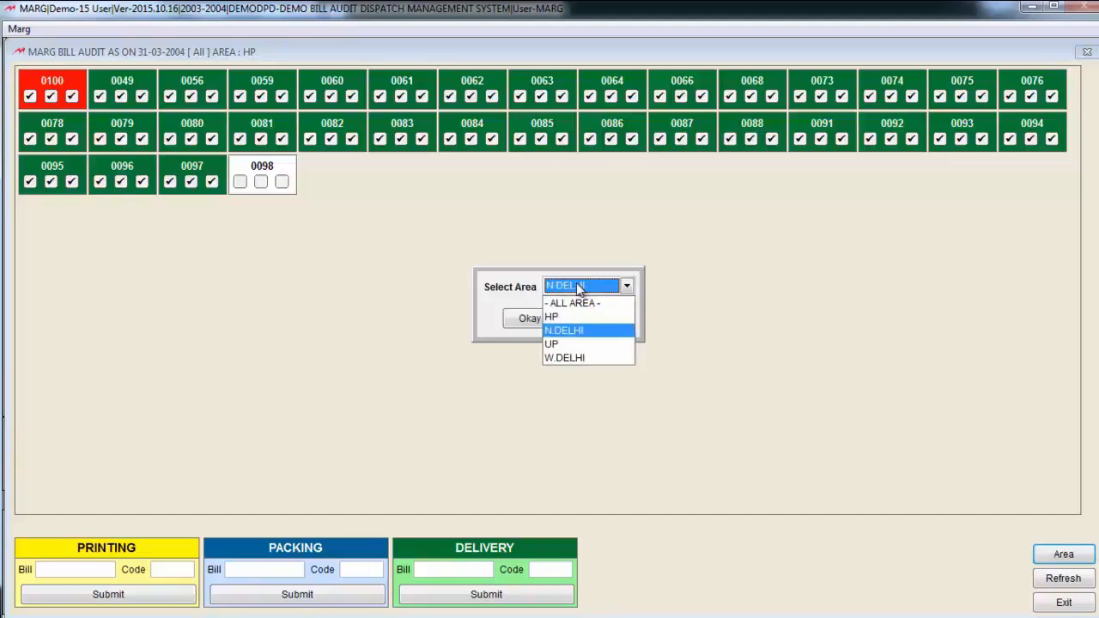
key("Return")
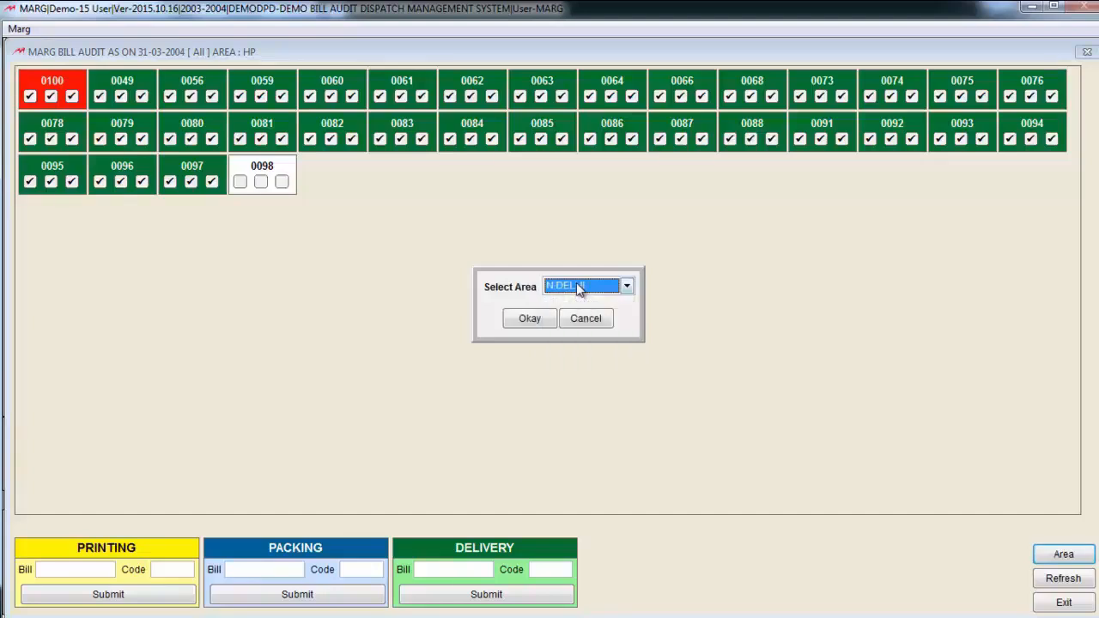
left_click(529, 319)
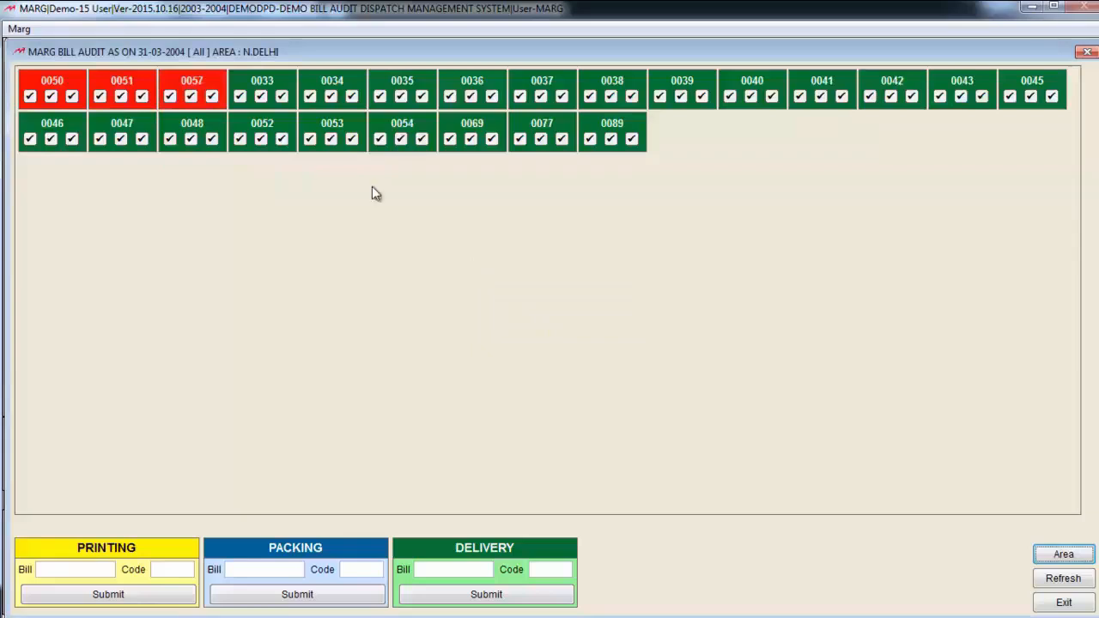
key("Escape")
left_click(519, 361)
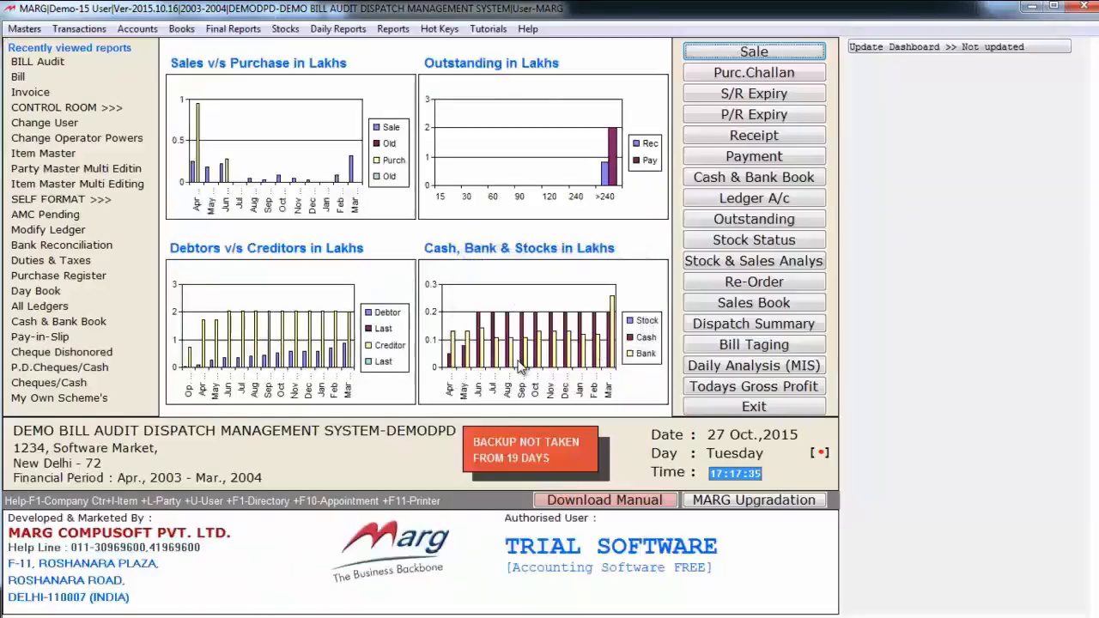